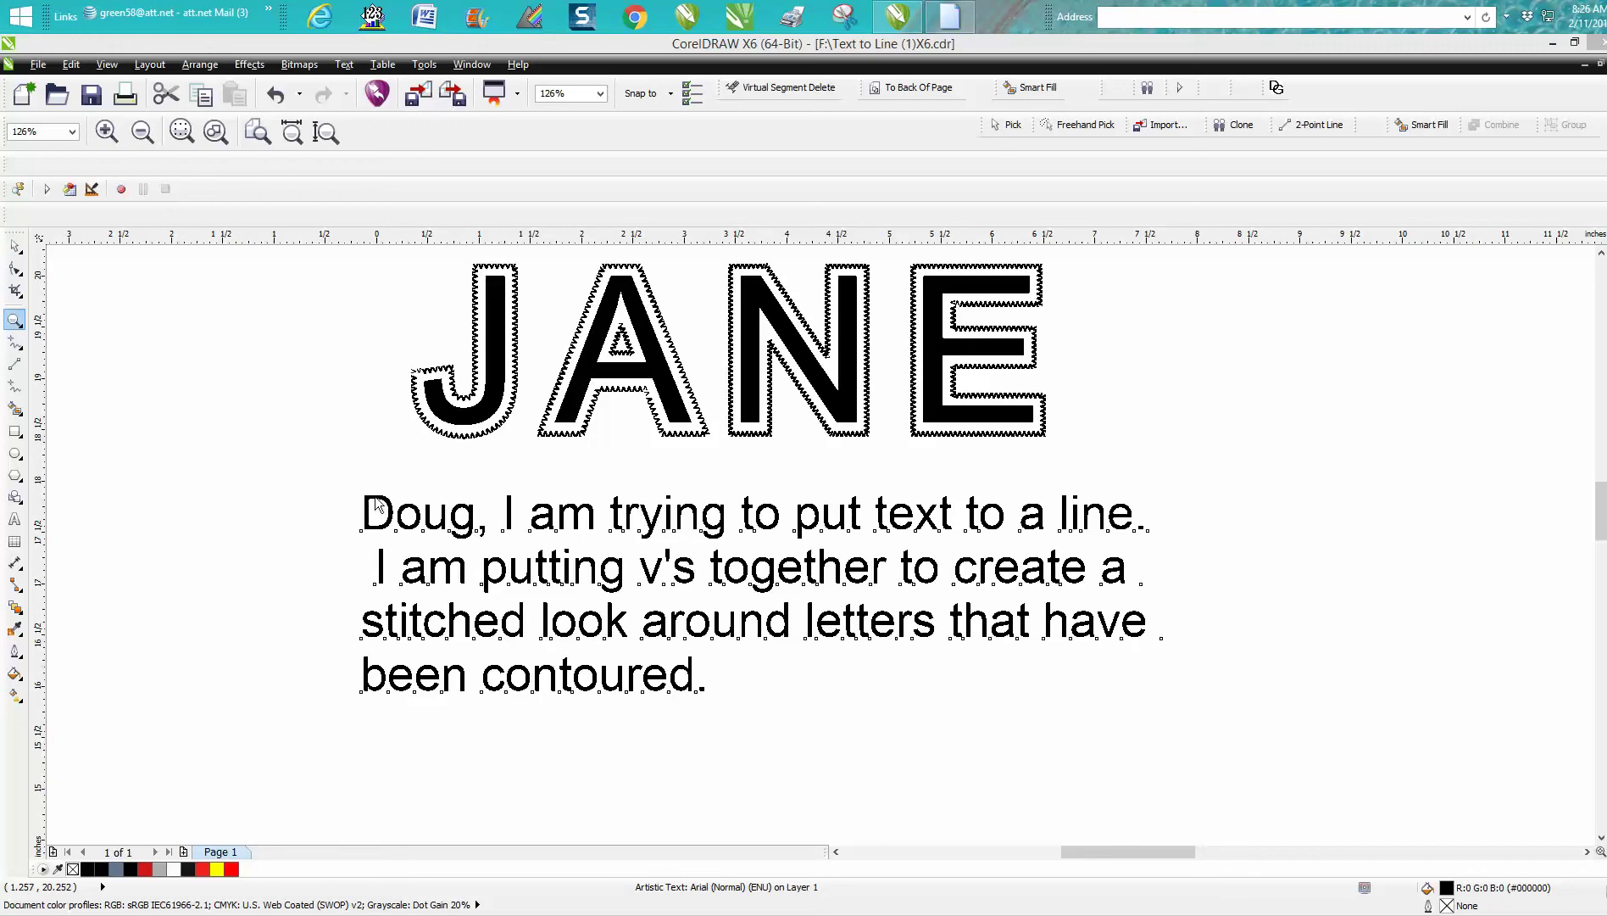
# Step: Deselect the paragraph text and zoom in on the two lower JANE versions
pyautogui.click(16, 247)
pyautogui.click(215, 333)
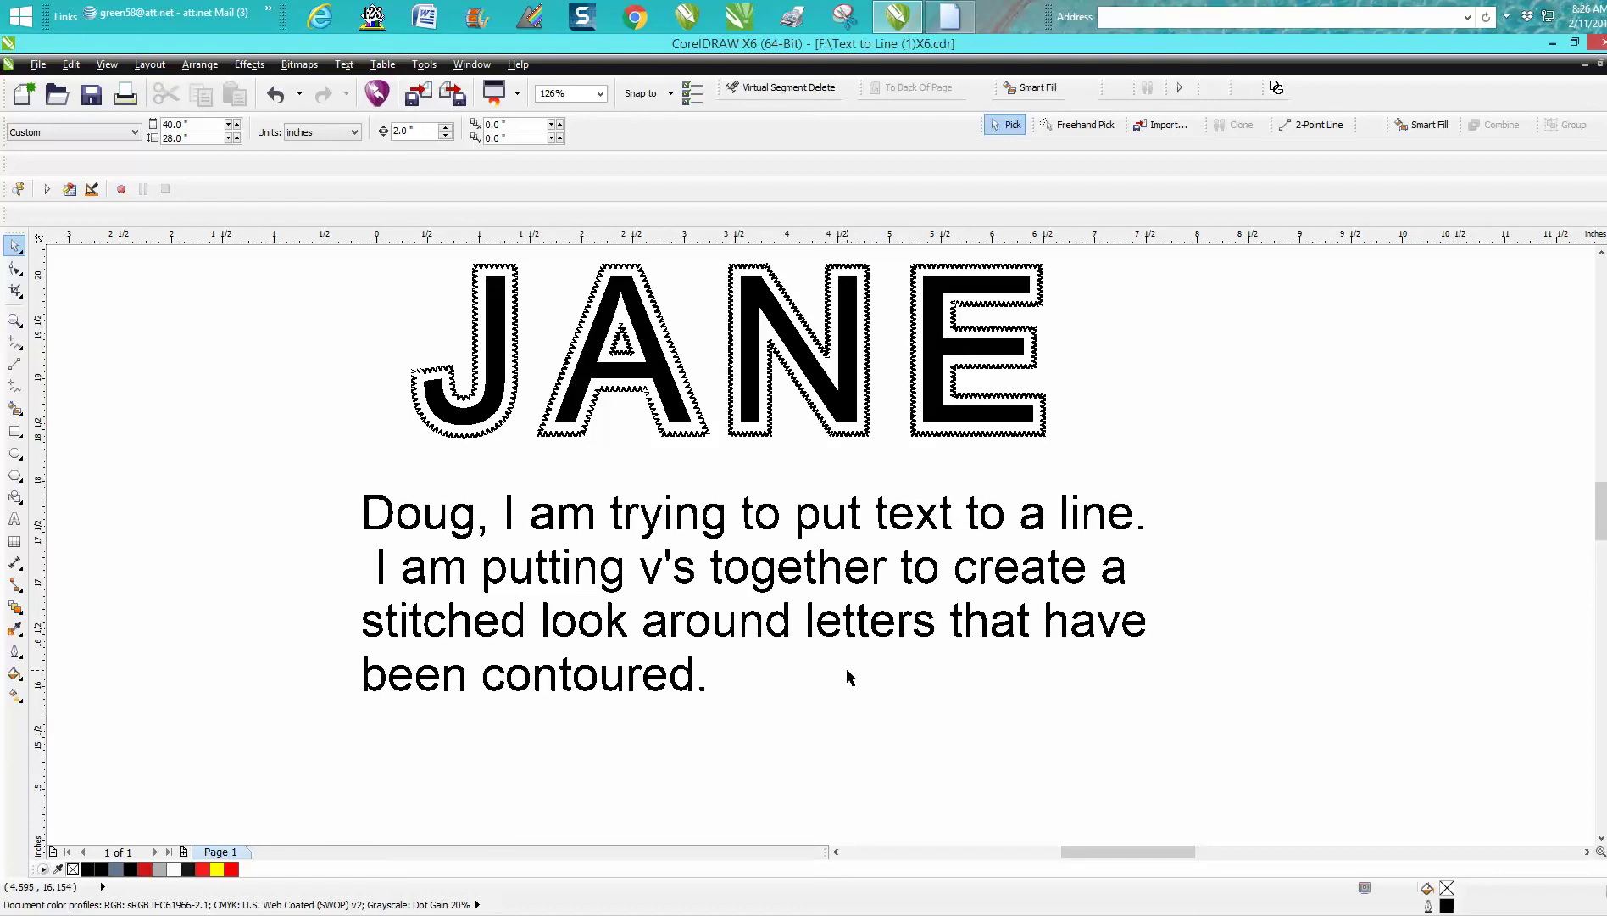
pyautogui.scroll(-2, 846, 667)
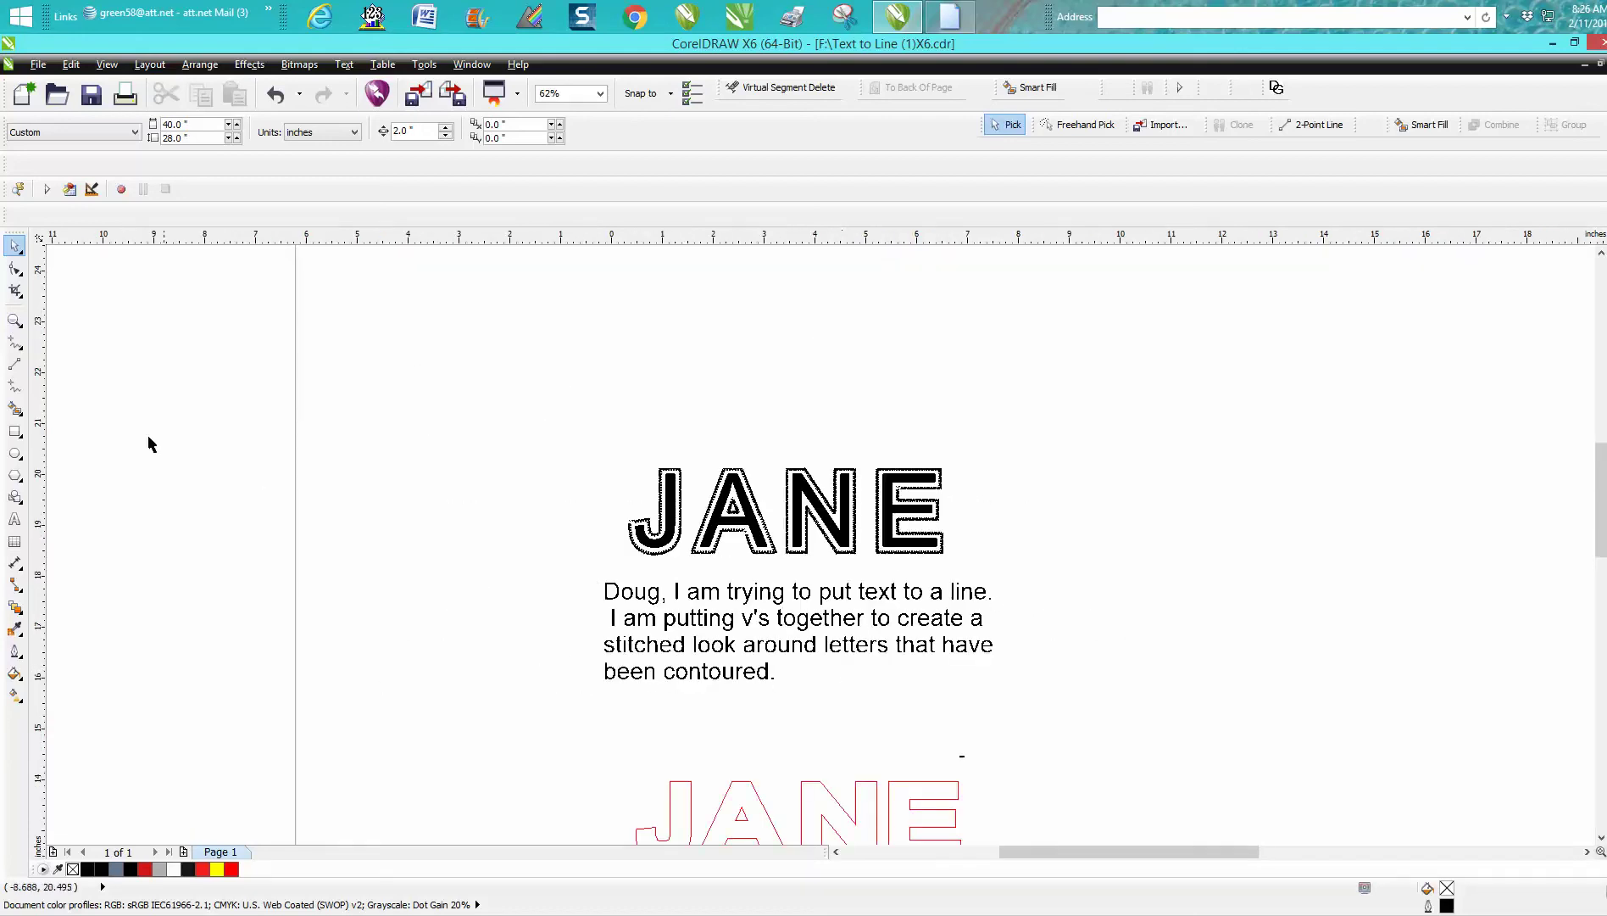
pyautogui.click(15, 321)
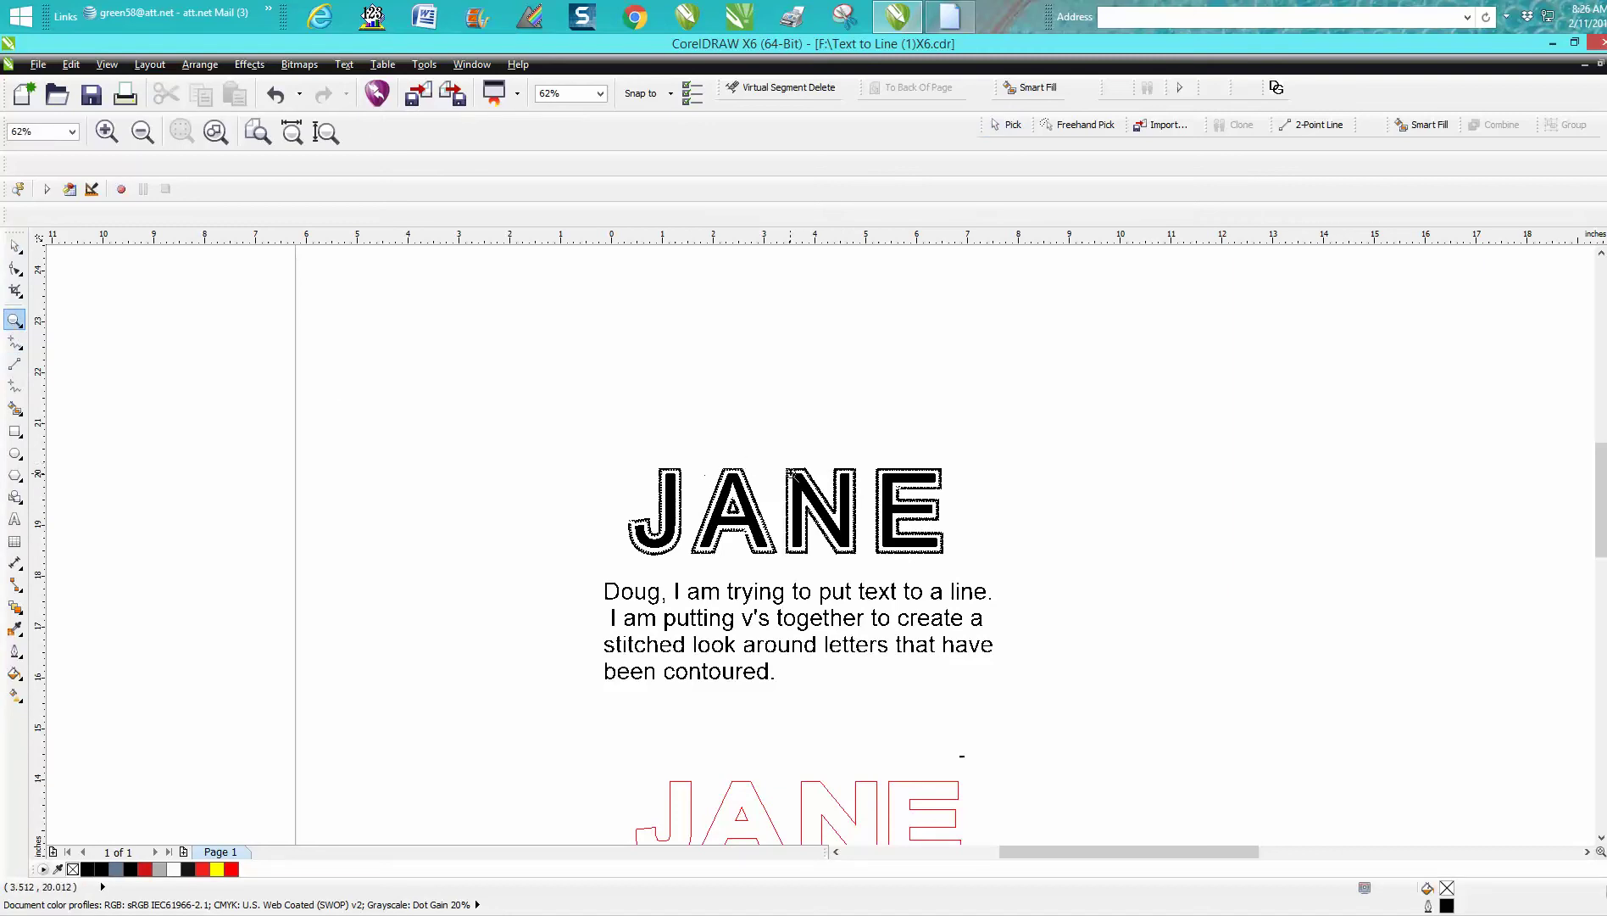
pyautogui.moveTo(774, 456); pyautogui.dragTo(900, 573)
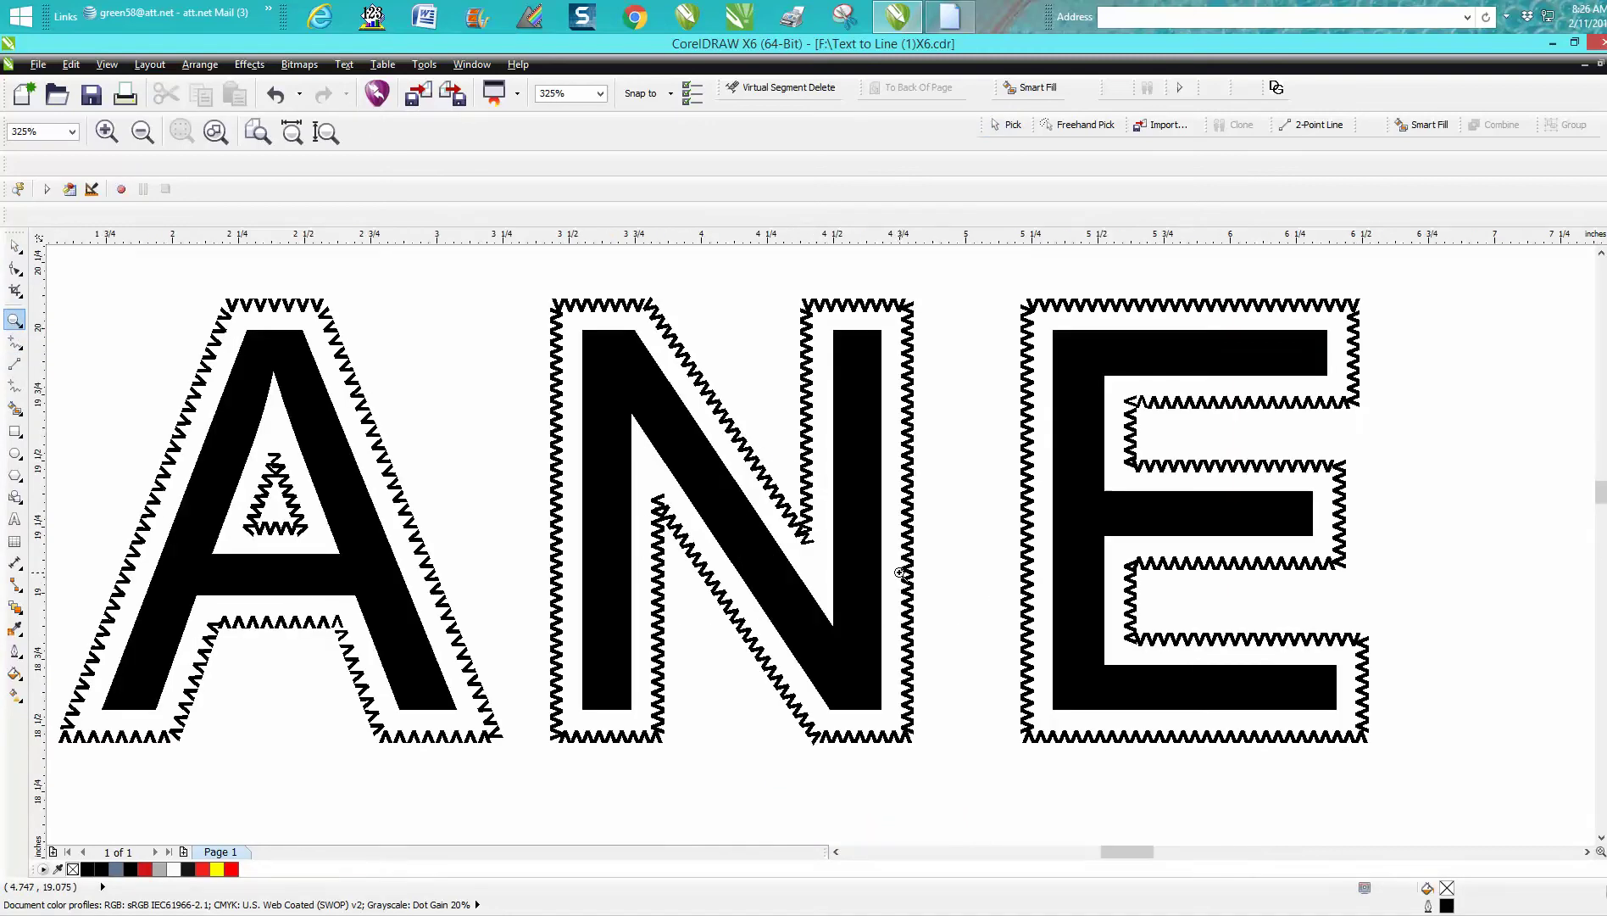
pyautogui.scroll(-5, 881, 563)
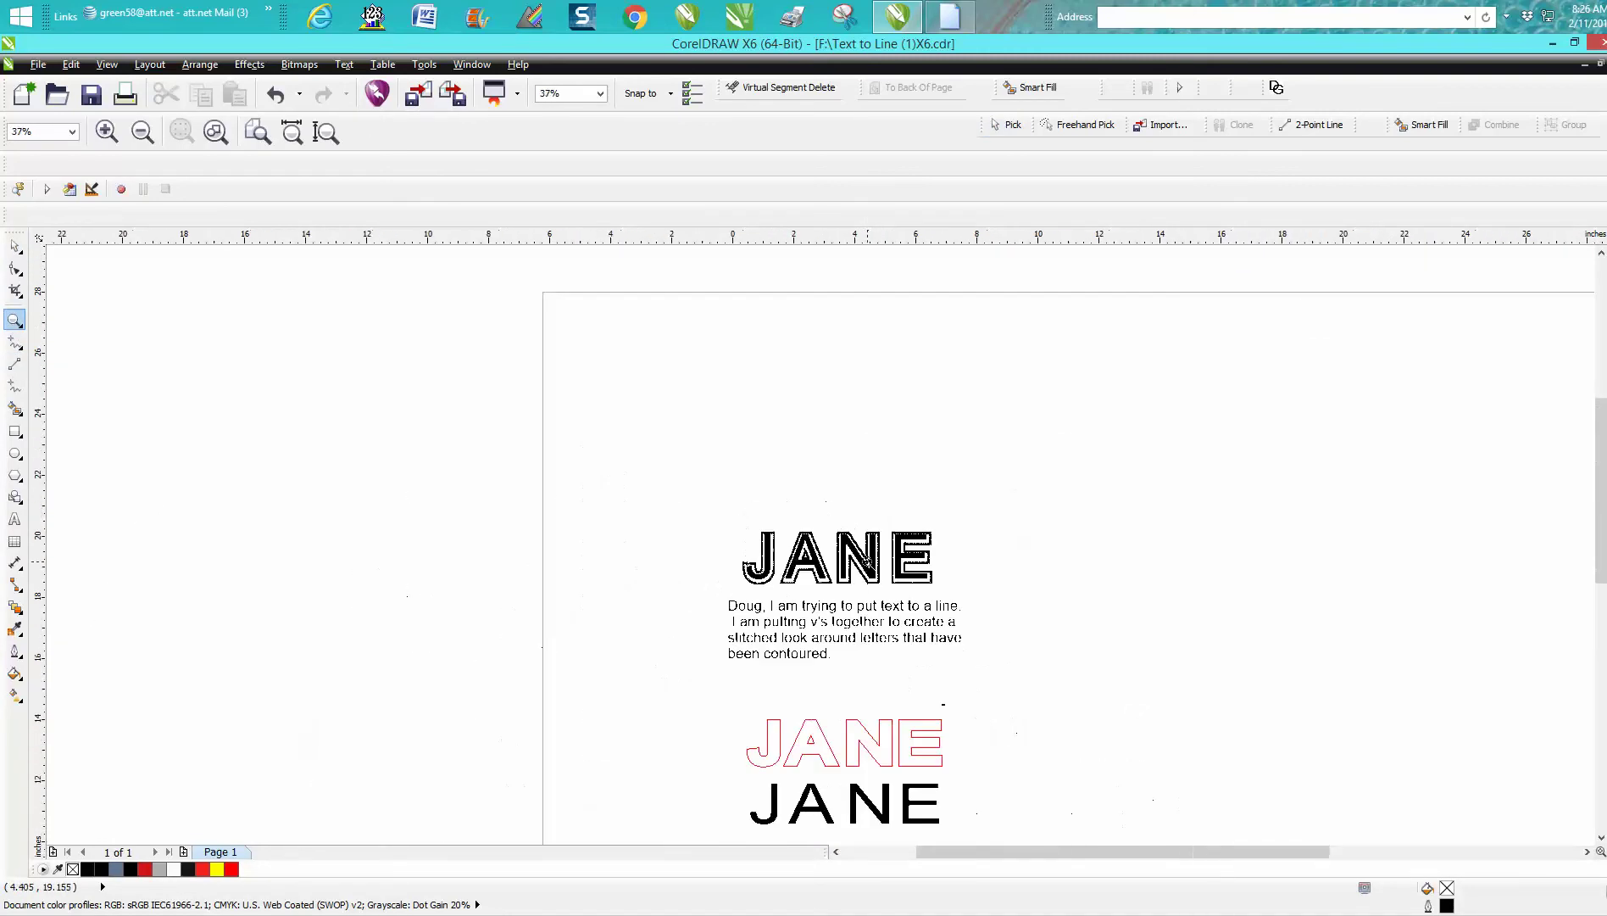
pyautogui.moveTo(725, 697); pyautogui.dragTo(996, 833)
# Step: Nudge the black J up into the red outline J and back down into place
pyautogui.press('space')
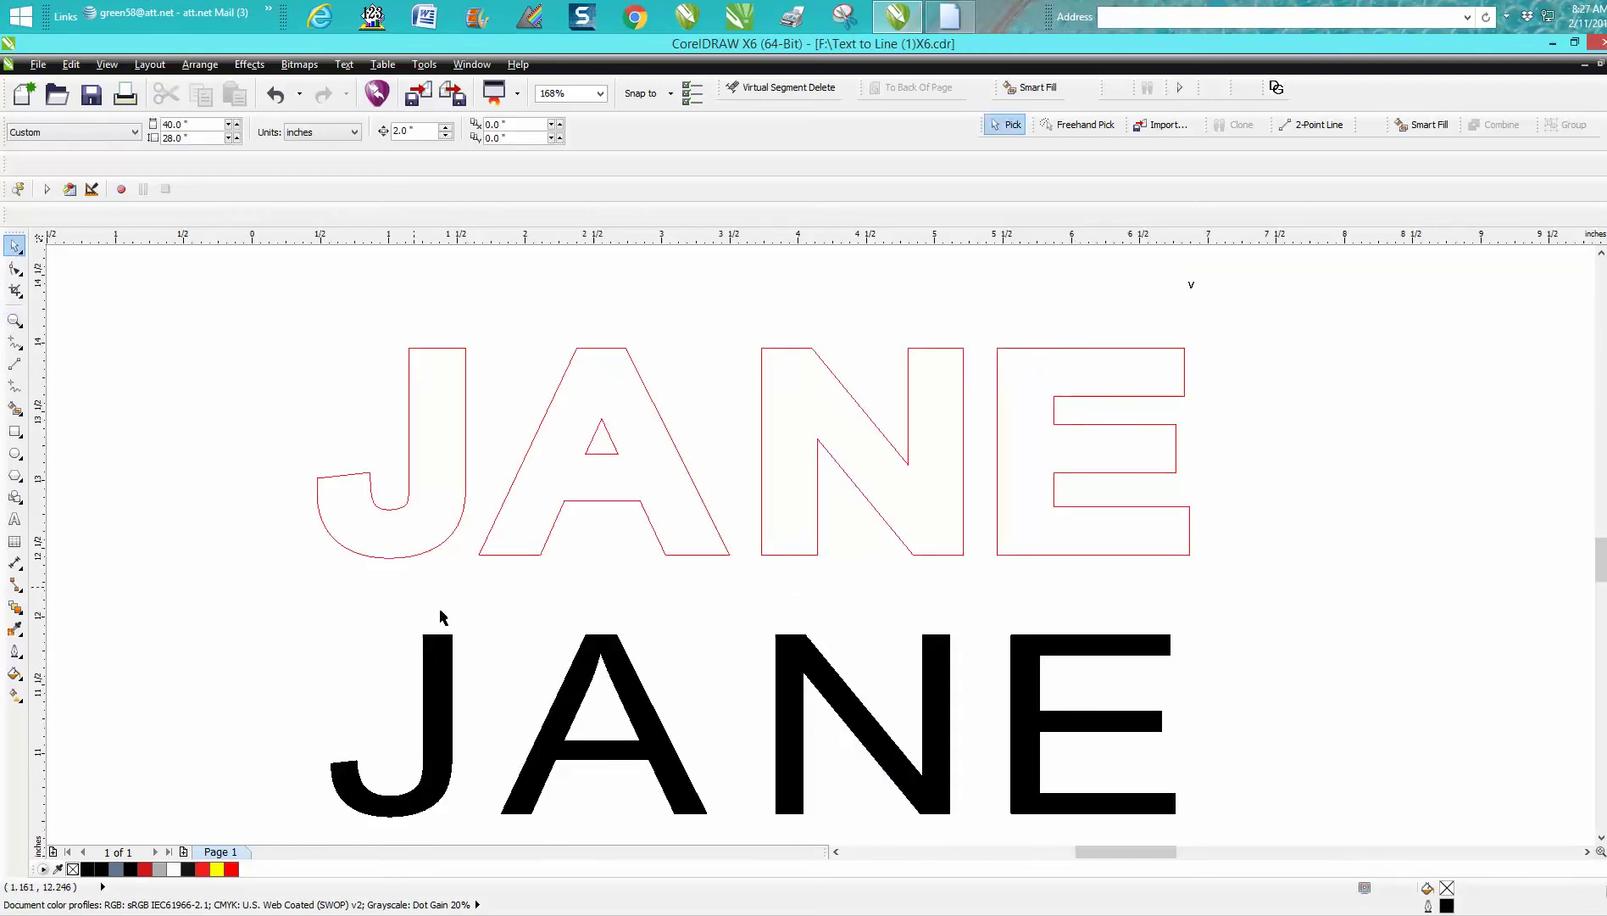
pyautogui.click(446, 652)
pyautogui.hotkey('shift', 'Up')
pyautogui.hotkey('shift', 'Down')
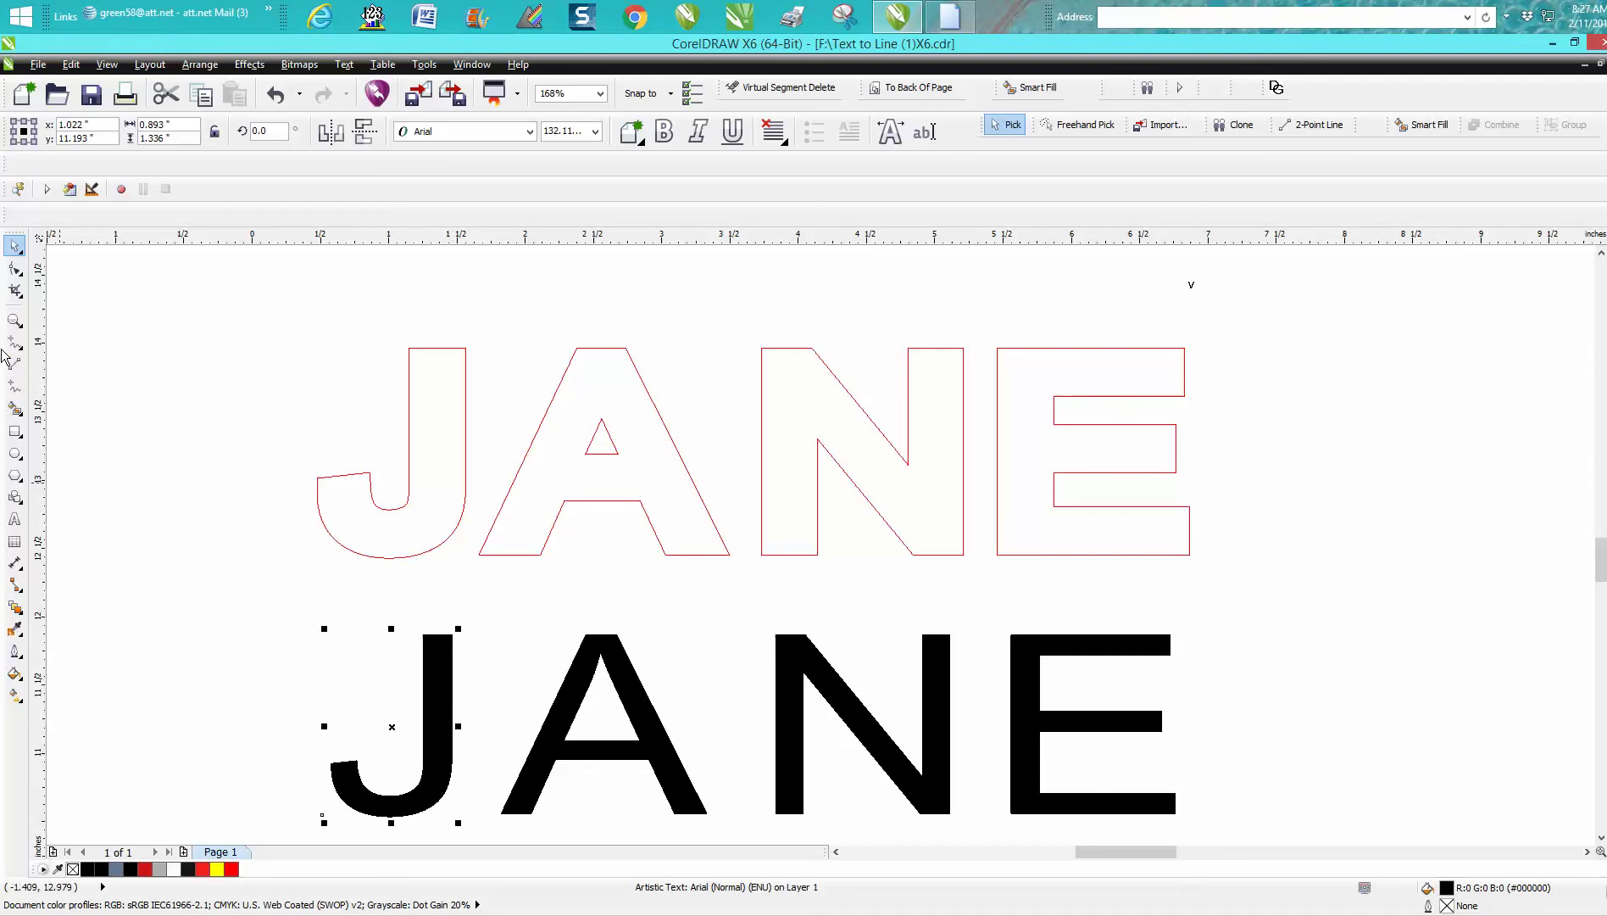
# Step: Zoom in on the small bold V and drop a copy to its right
pyautogui.click(14, 320)
pyautogui.moveTo(1174, 271); pyautogui.dragTo(1225, 308)
pyautogui.click(15, 247)
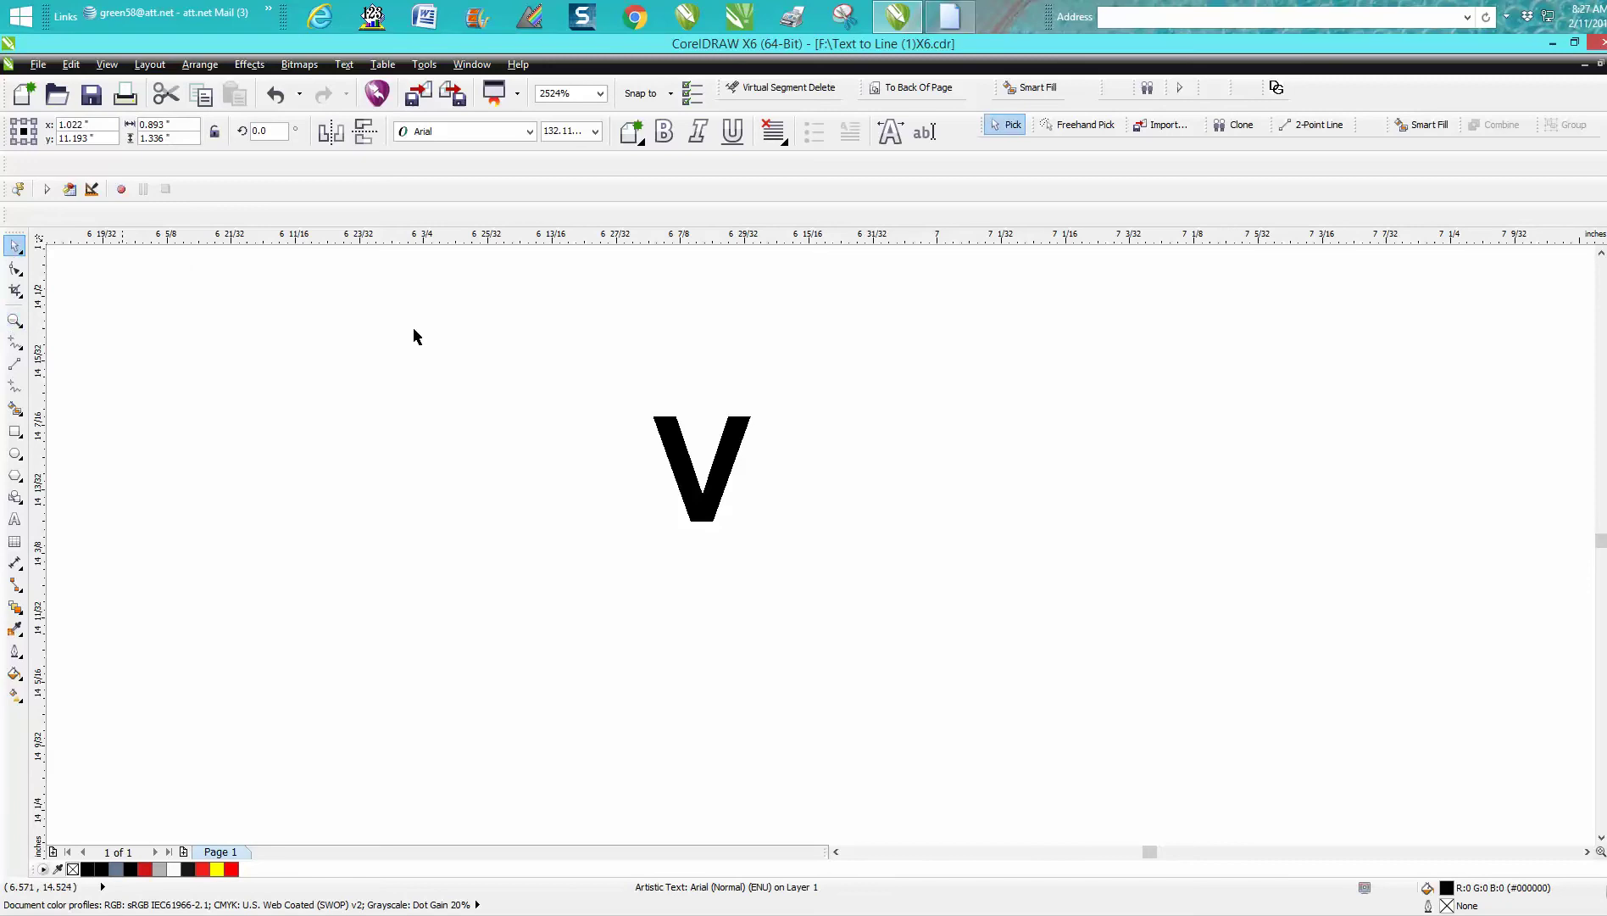
pyautogui.click(728, 469)
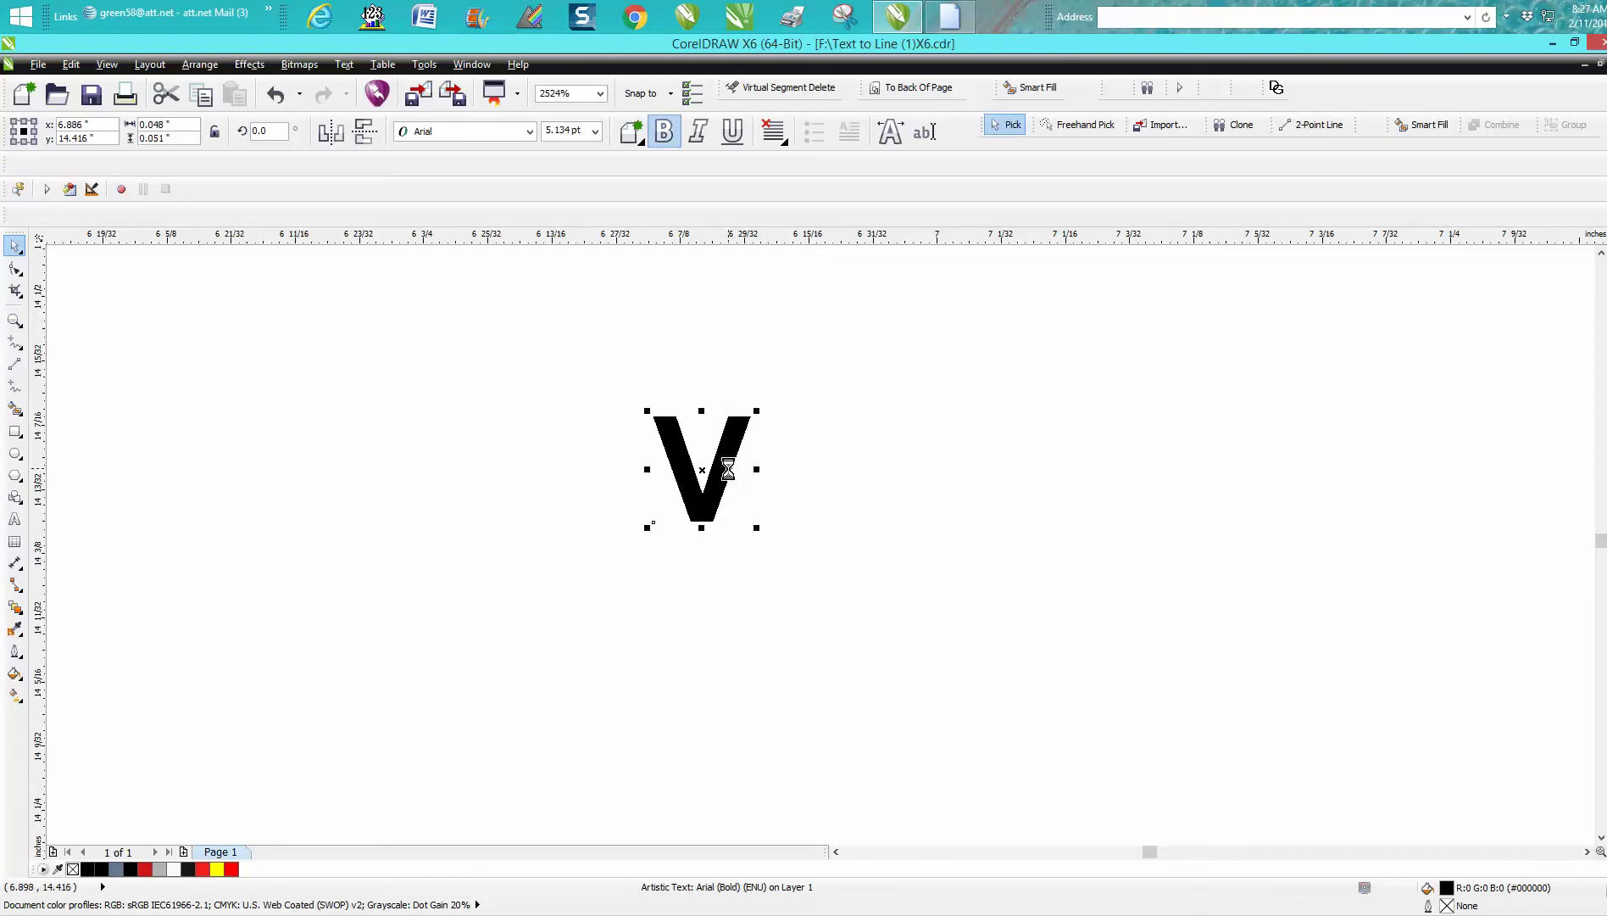
pyautogui.moveTo(712, 467); pyautogui.dragTo(927, 469)
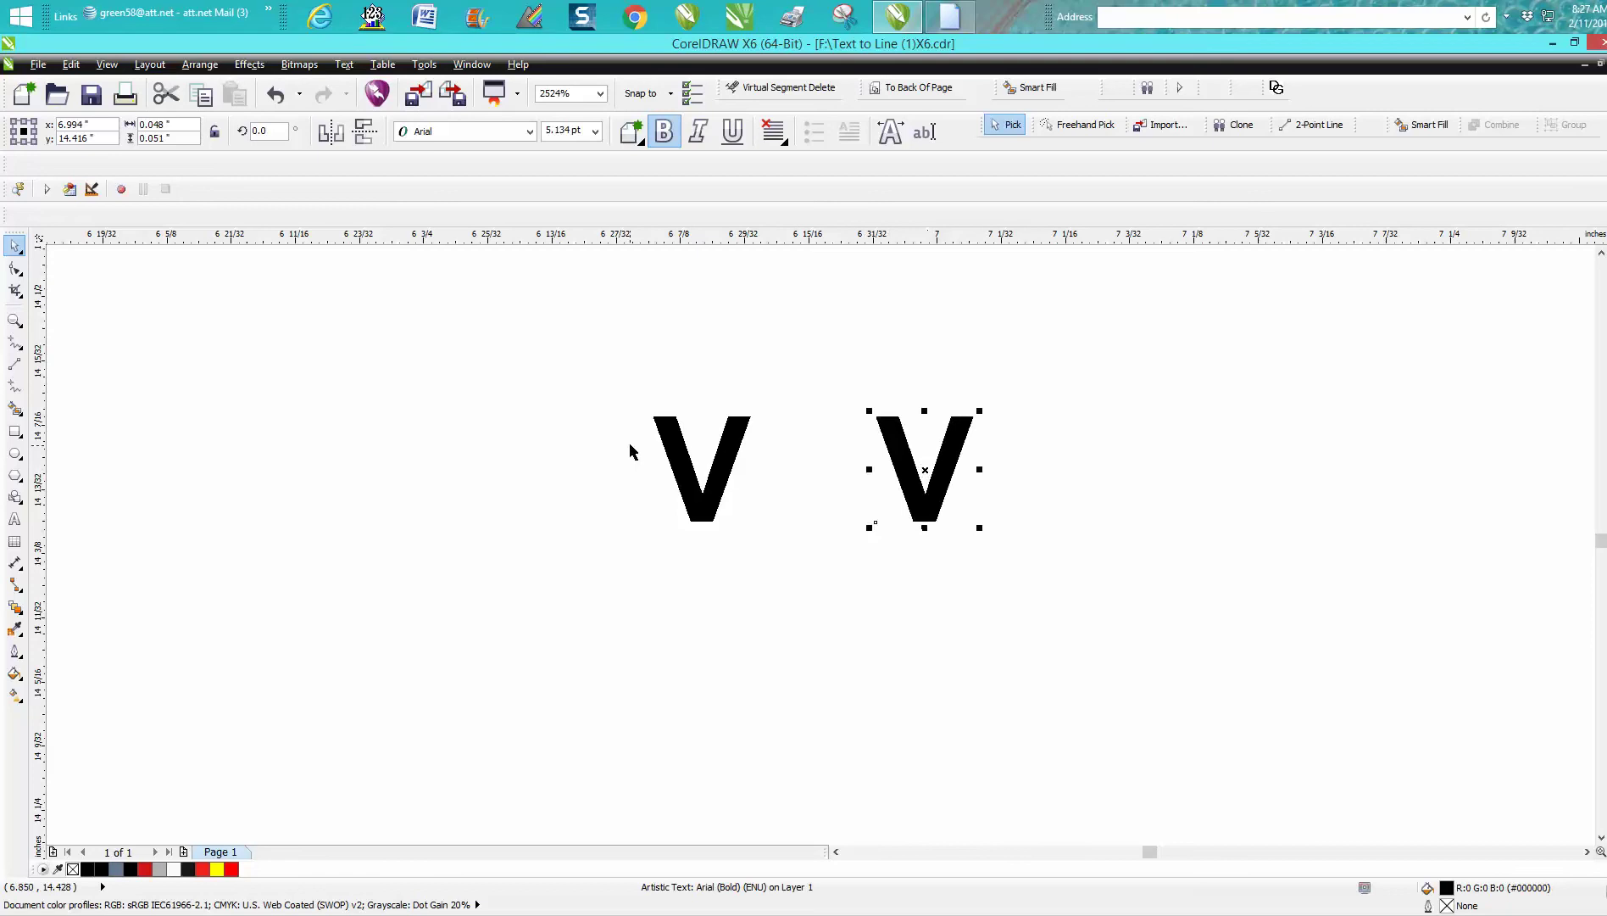
# Step: Copy the V pair into rows below, repeating with Ctrl+R, then frame the E and V rows
pyautogui.moveTo(587, 359); pyautogui.dragTo(1161, 629)
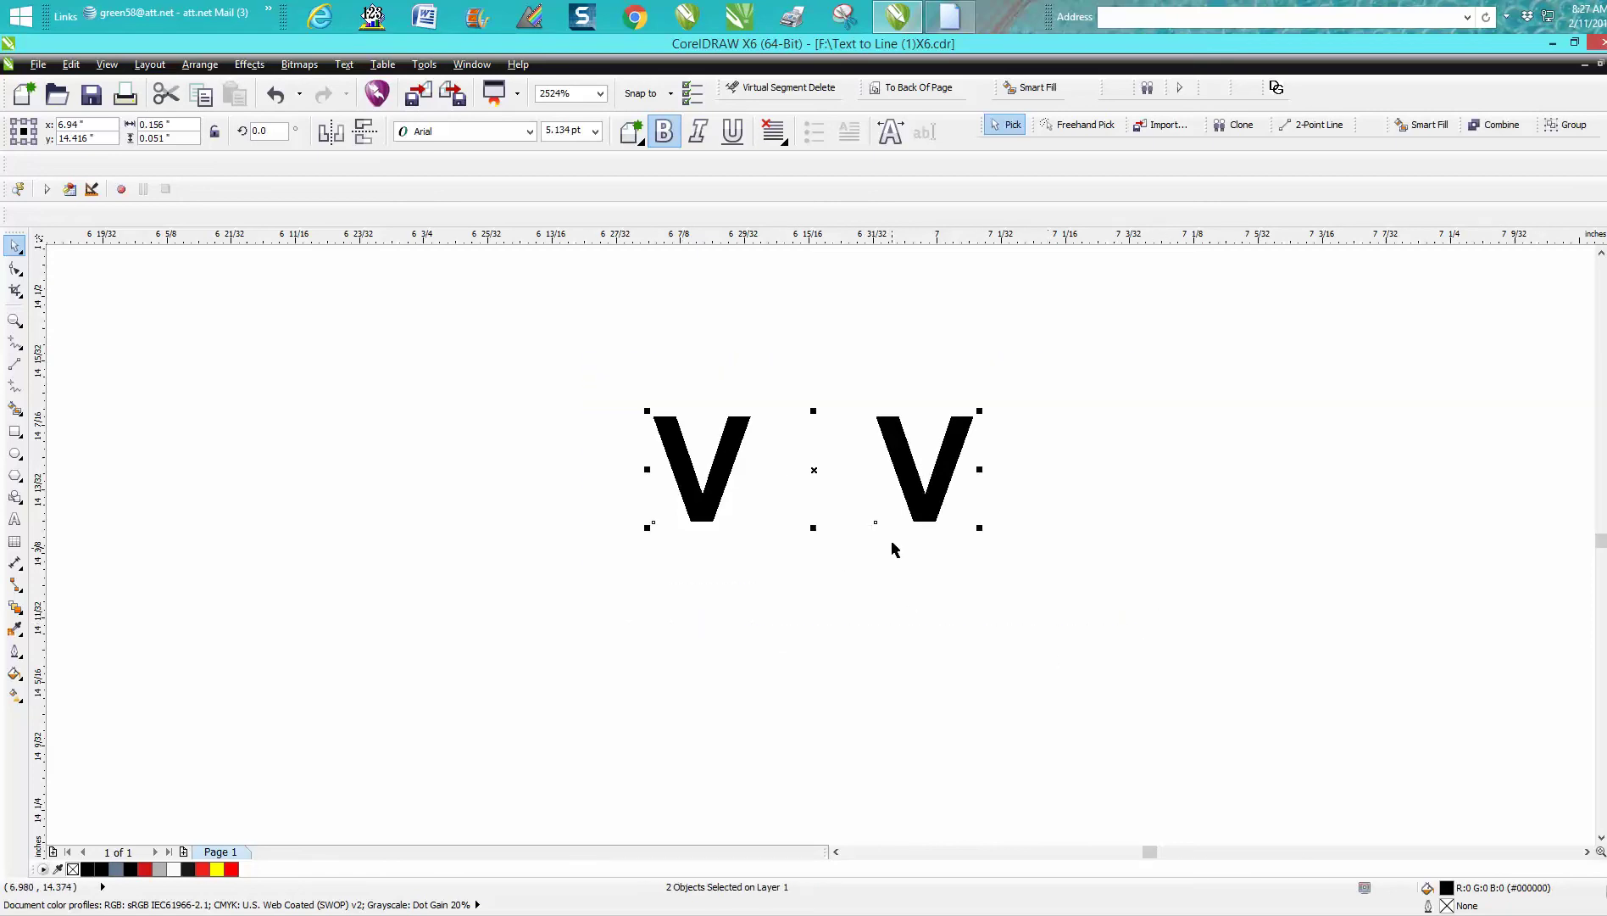
pyautogui.moveTo(813, 466); pyautogui.dragTo(843, 635)
pyautogui.hotkey('ctrl', 'r')
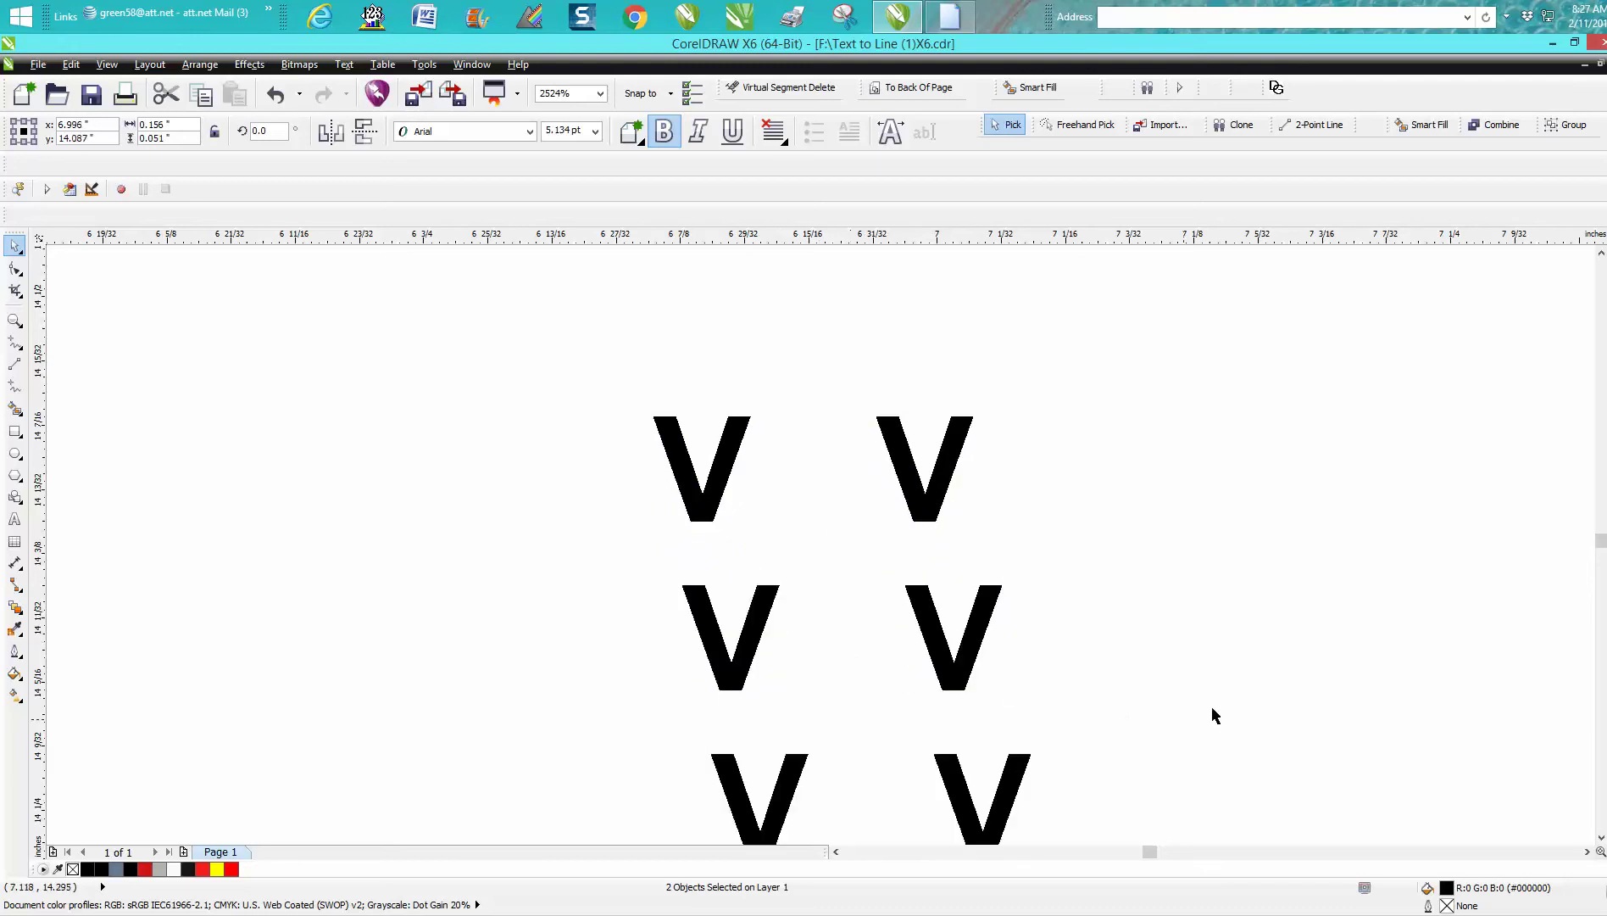
pyautogui.scroll(-2, 1216, 716)
pyautogui.scroll(-1, 1223, 676)
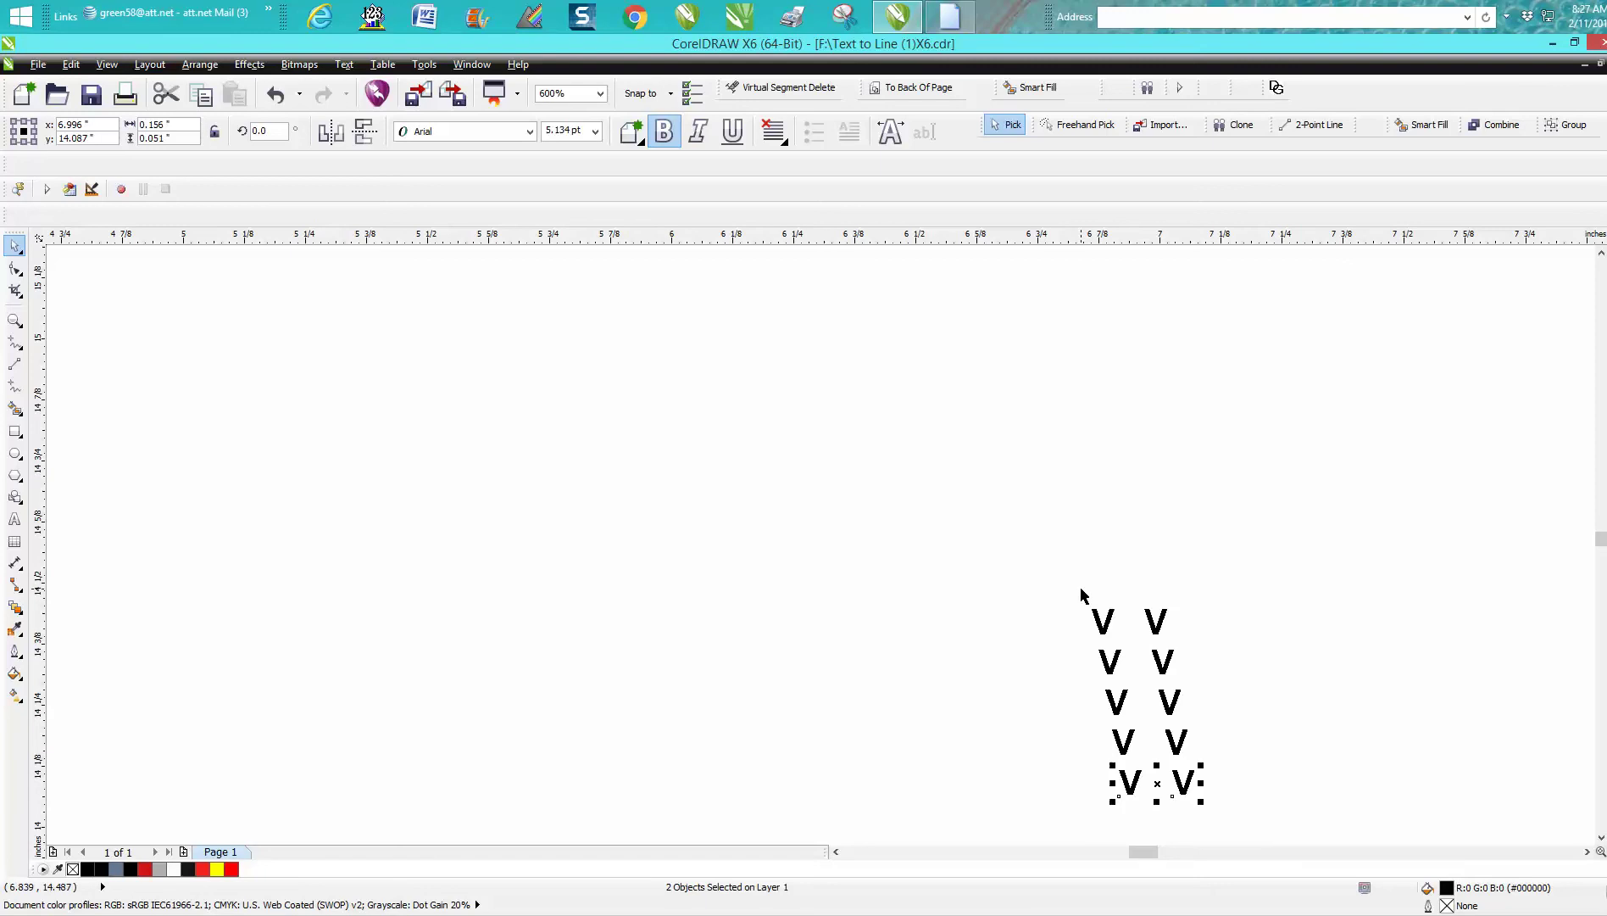
pyautogui.scroll(-2, 1081, 594)
pyautogui.moveTo(1070, 573); pyautogui.dragTo(1137, 701)
pyautogui.click(15, 320)
pyautogui.moveTo(846, 624); pyautogui.dragTo(1181, 827)
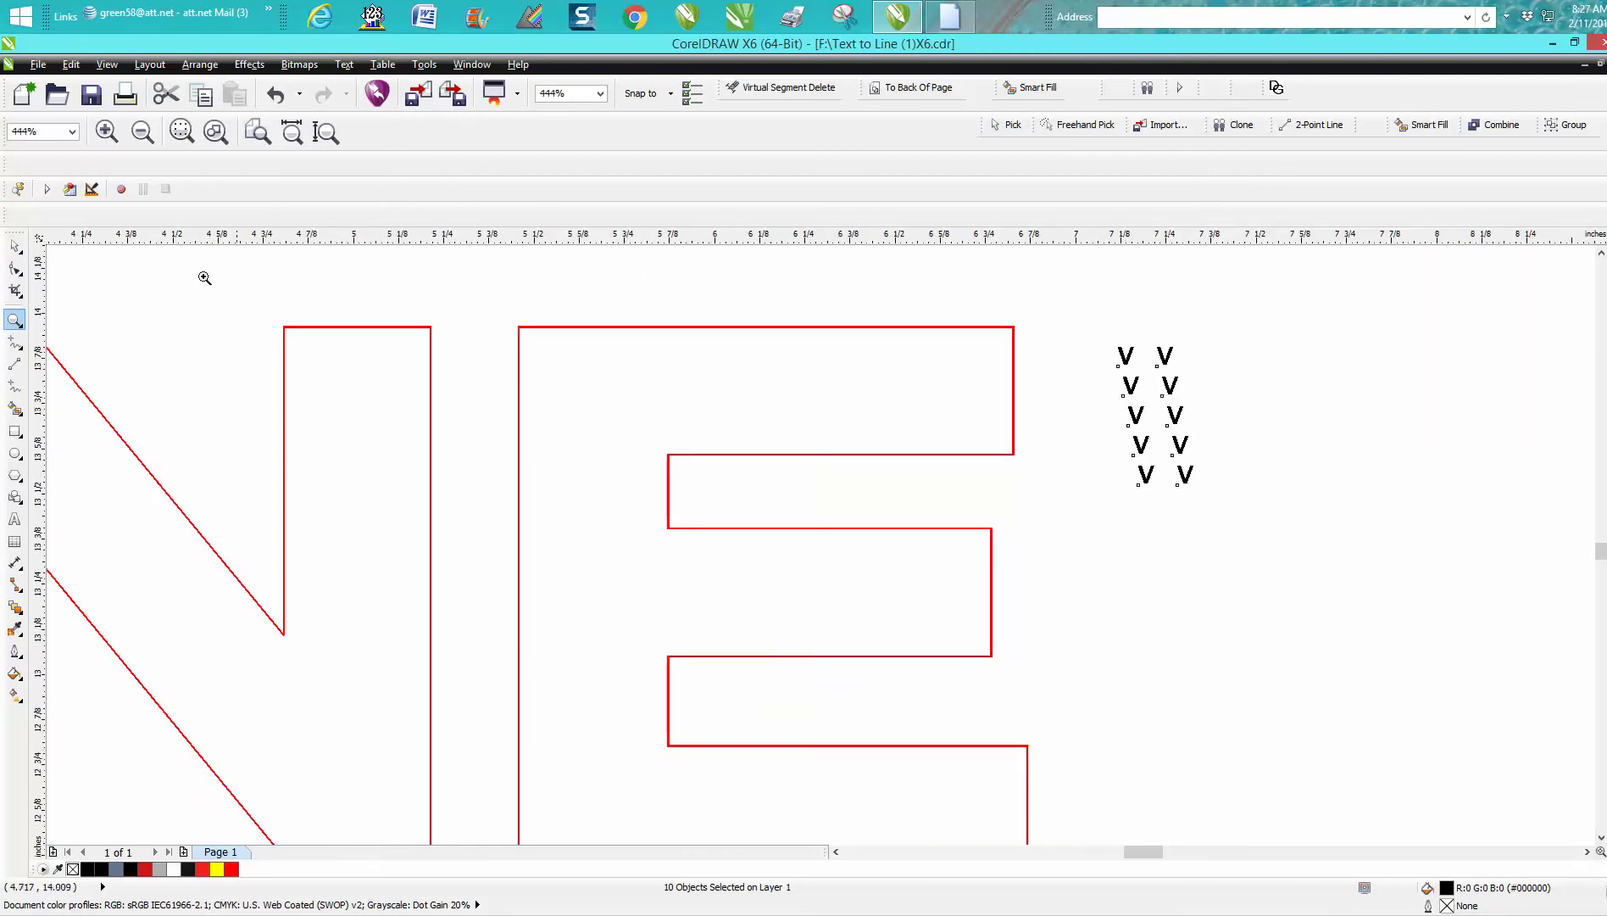
# Step: Blend the top pair of V's together with 150 steps
pyautogui.click(12, 246)
pyautogui.moveTo(1108, 323); pyautogui.dragTo(1185, 386)
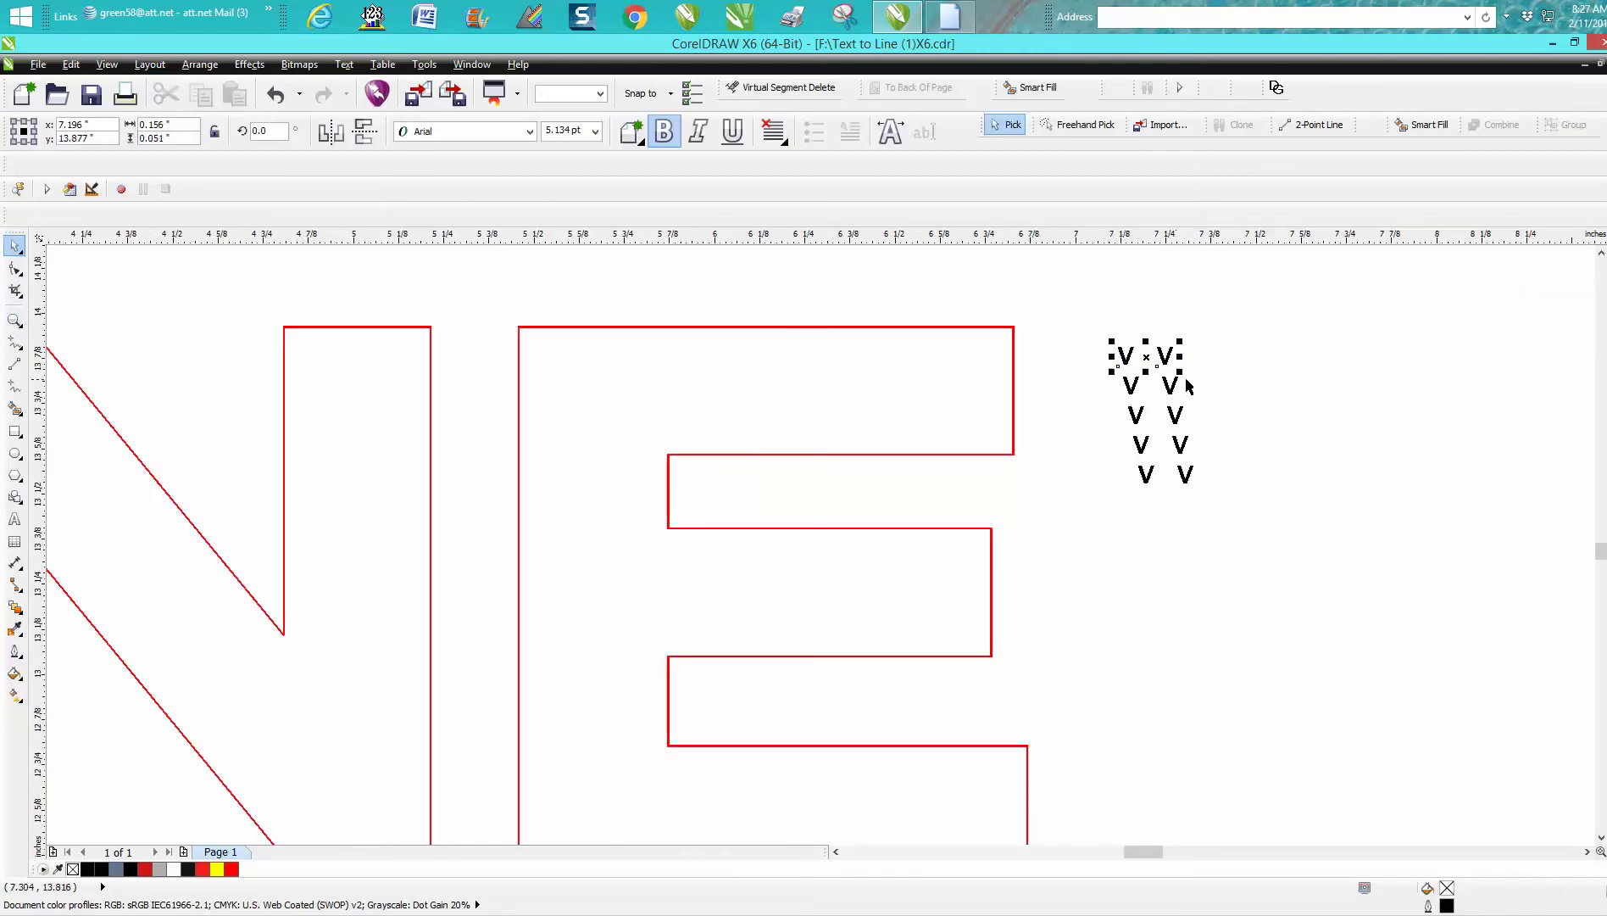
pyautogui.click(262, 68)
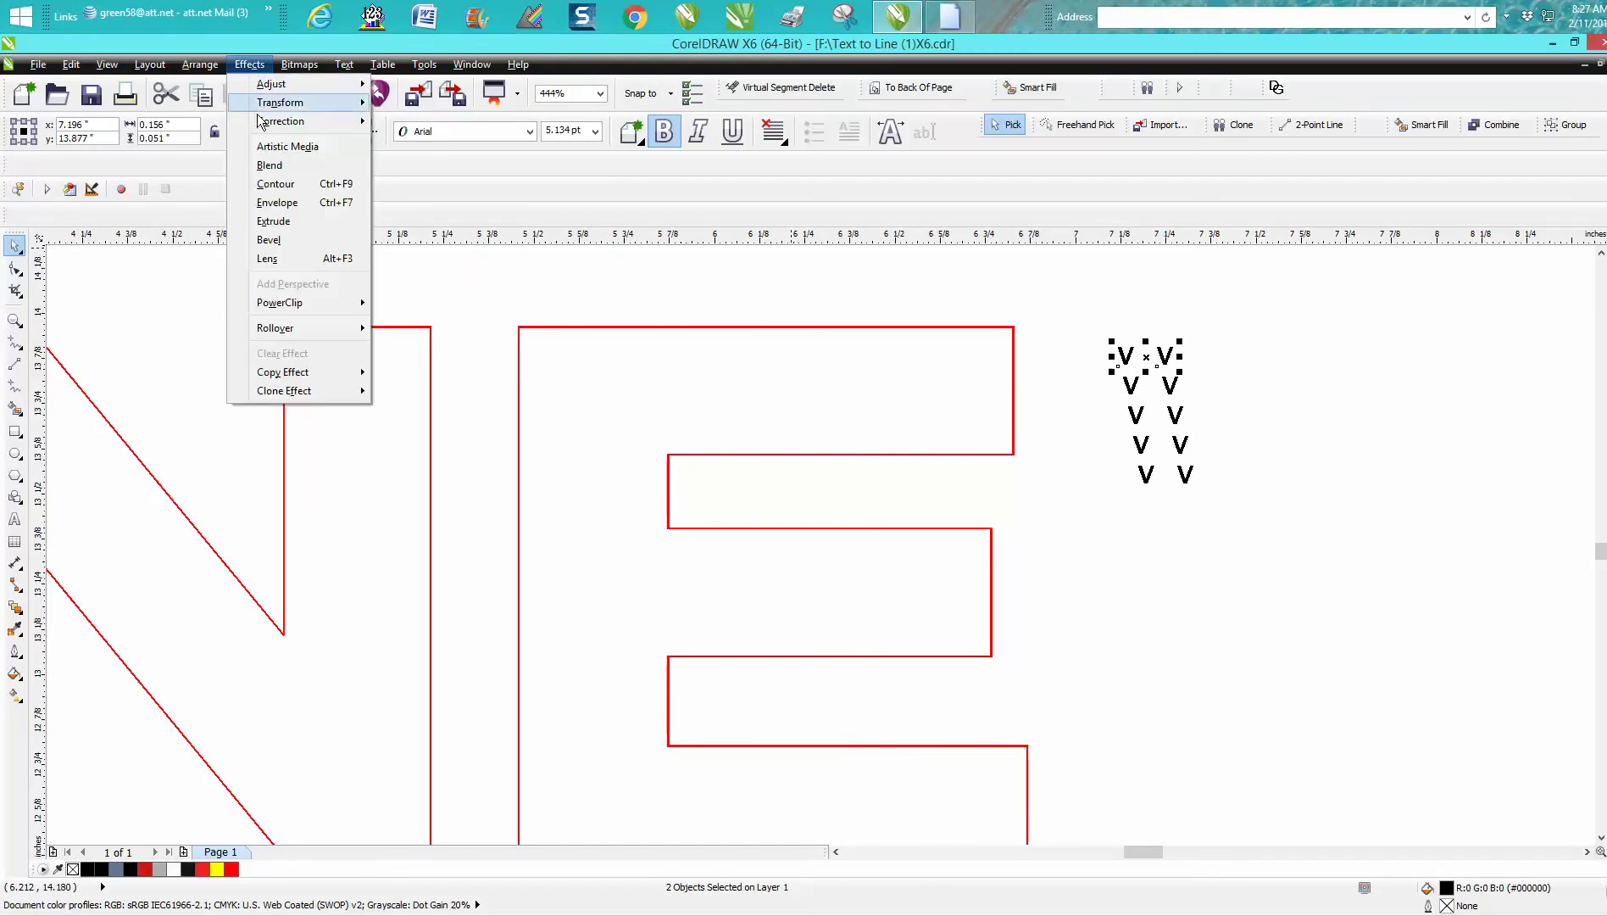
pyautogui.click(273, 167)
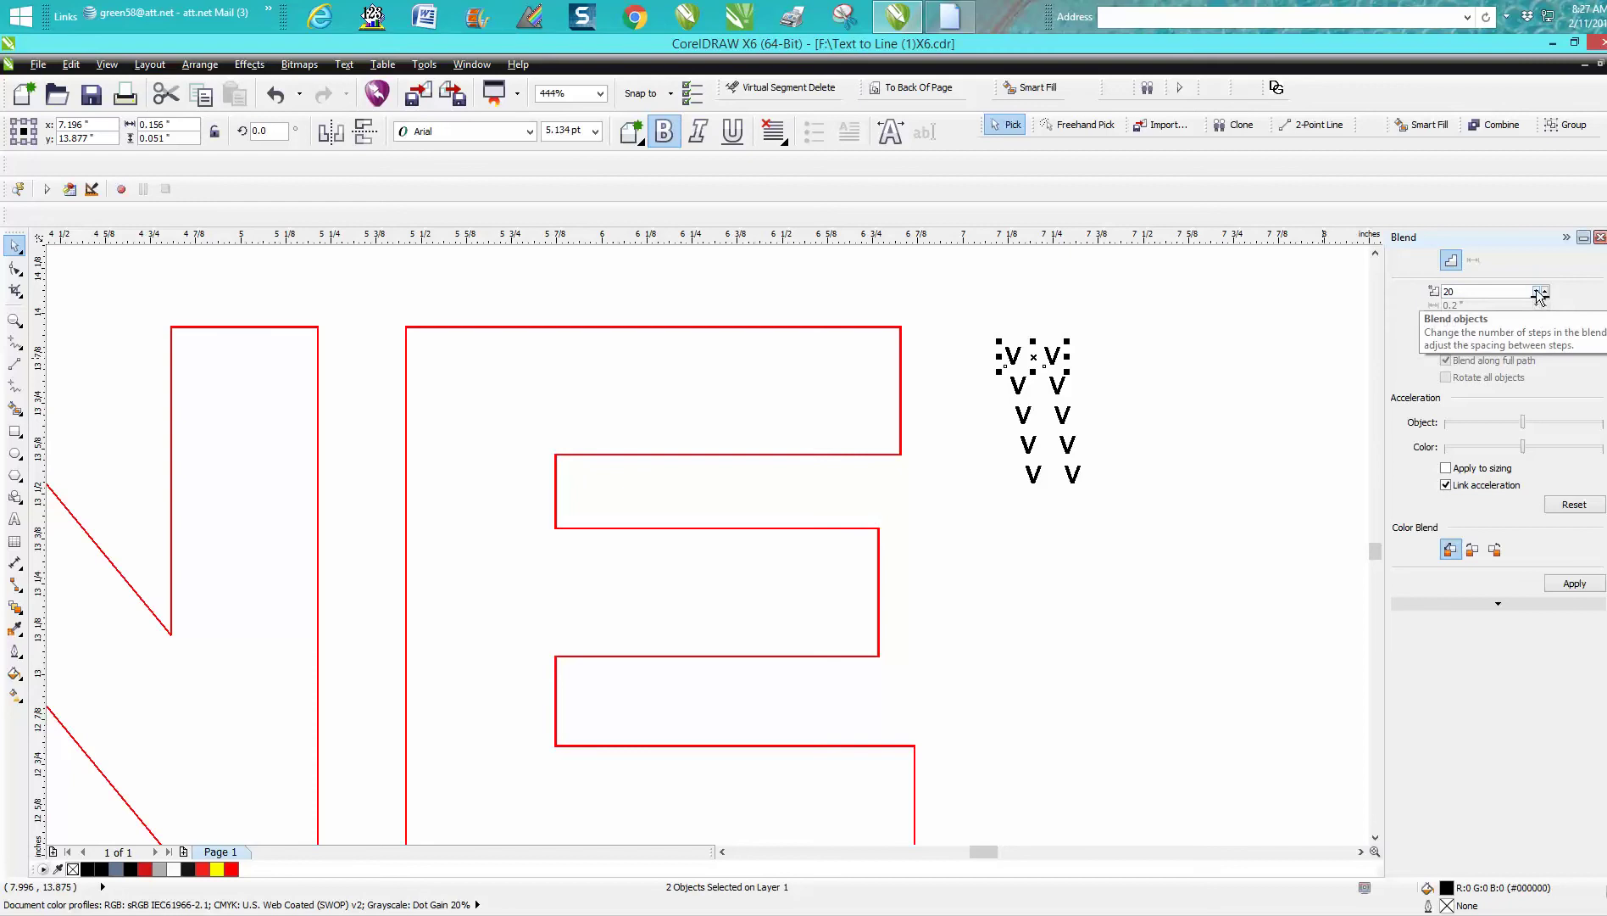
pyautogui.click(1444, 293)
pyautogui.doubleClick(1446, 292)
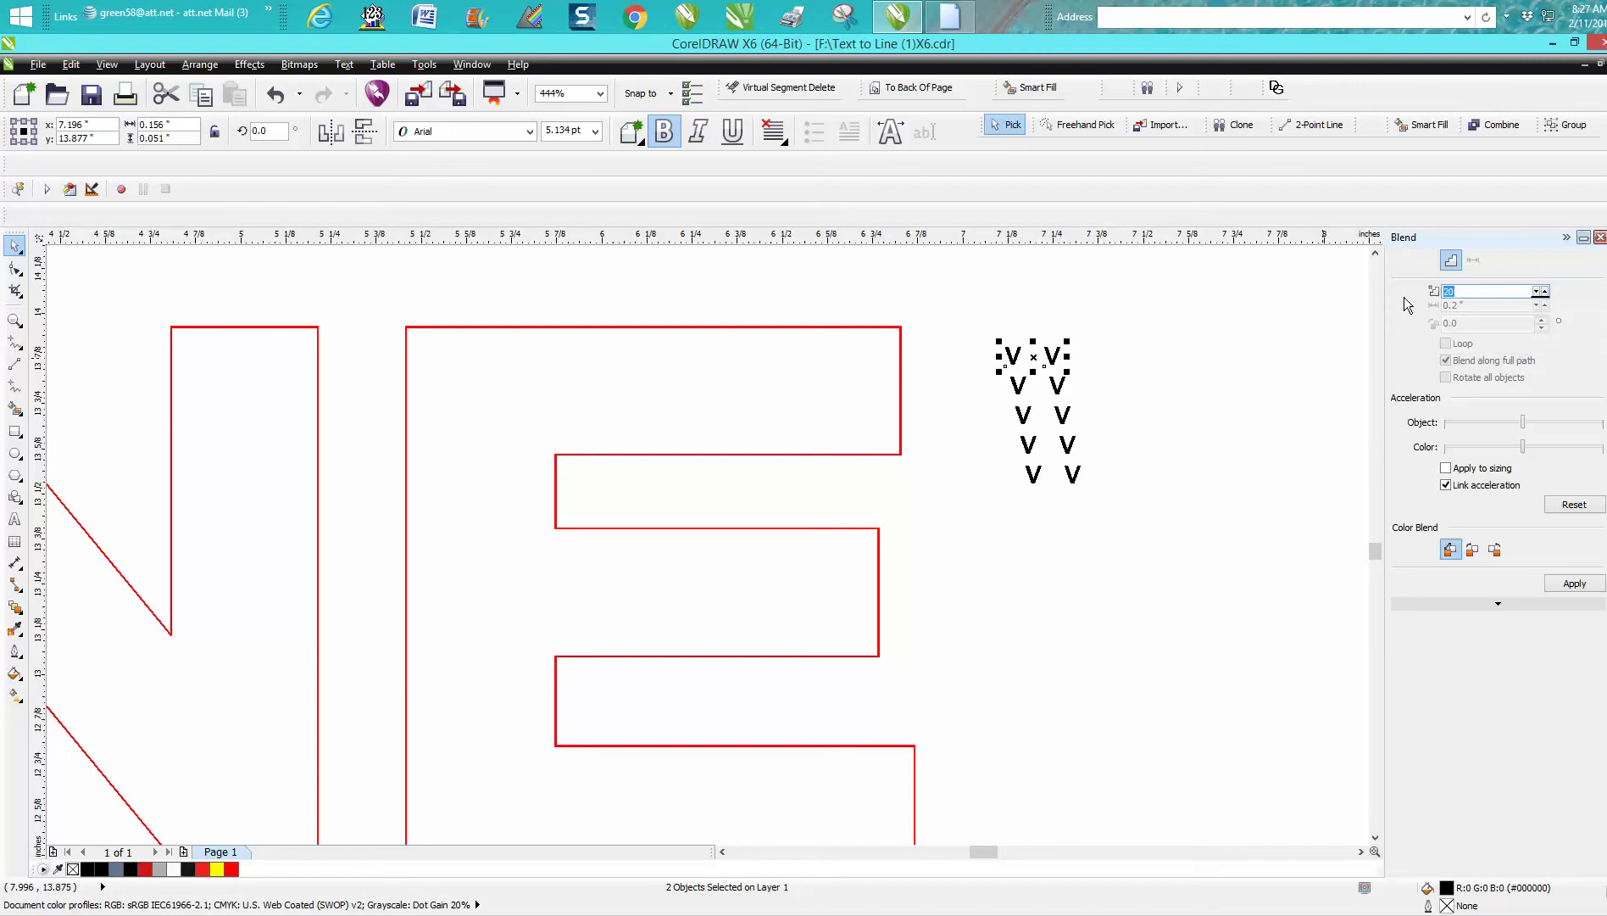
pyautogui.write('15')
pyautogui.click(1578, 586)
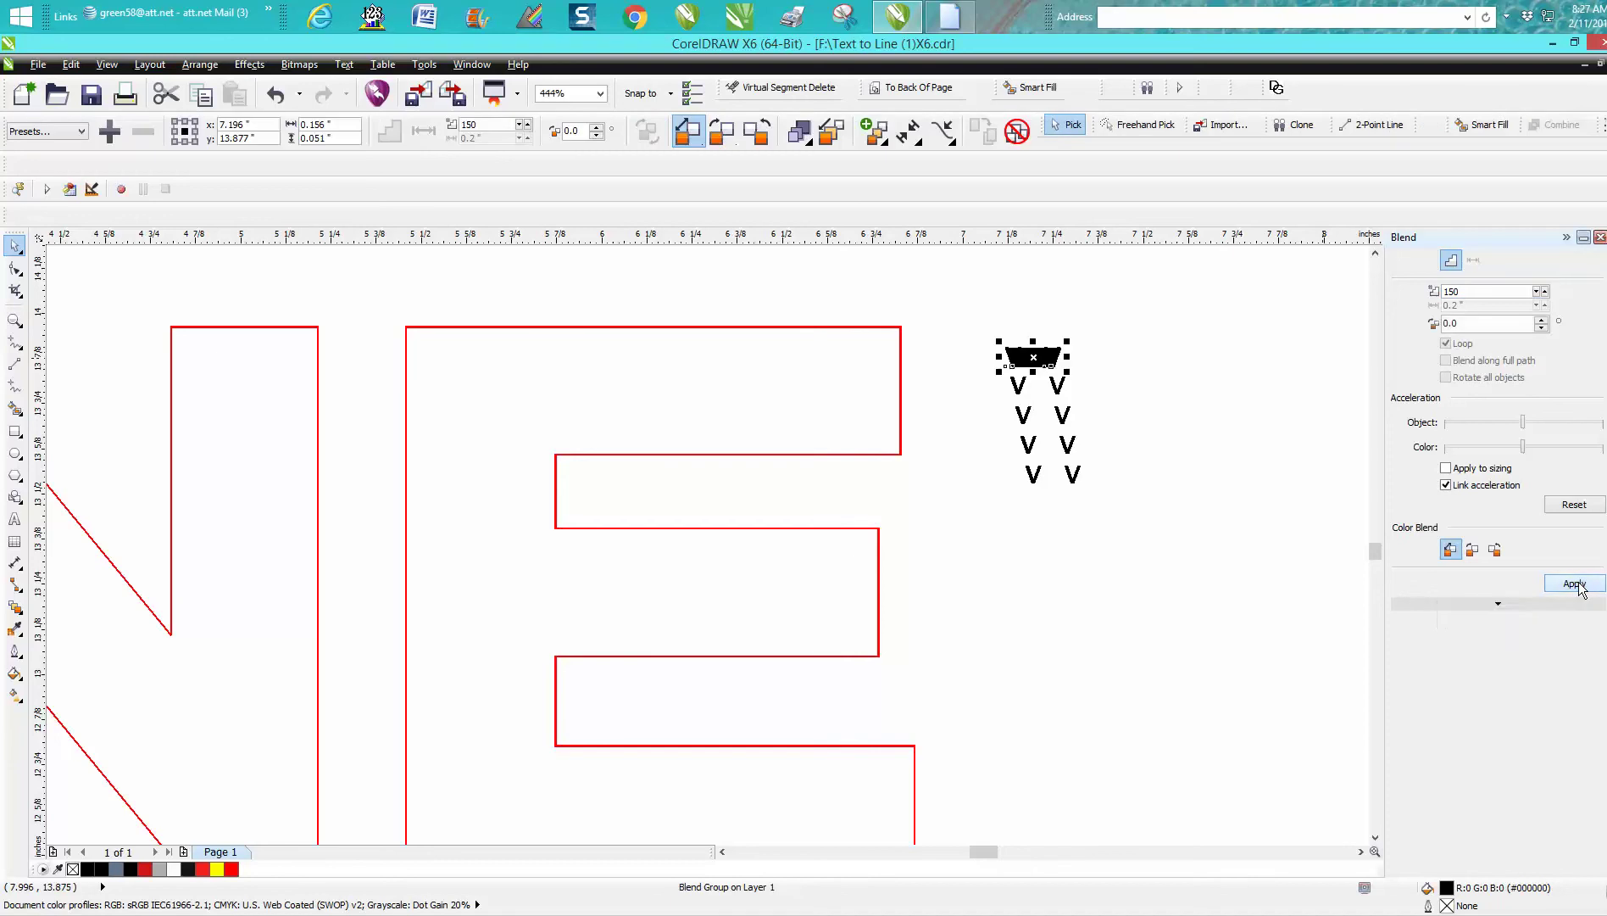
# Step: Attach the V blend to the red E outline as a new path
pyautogui.click(1498, 604)
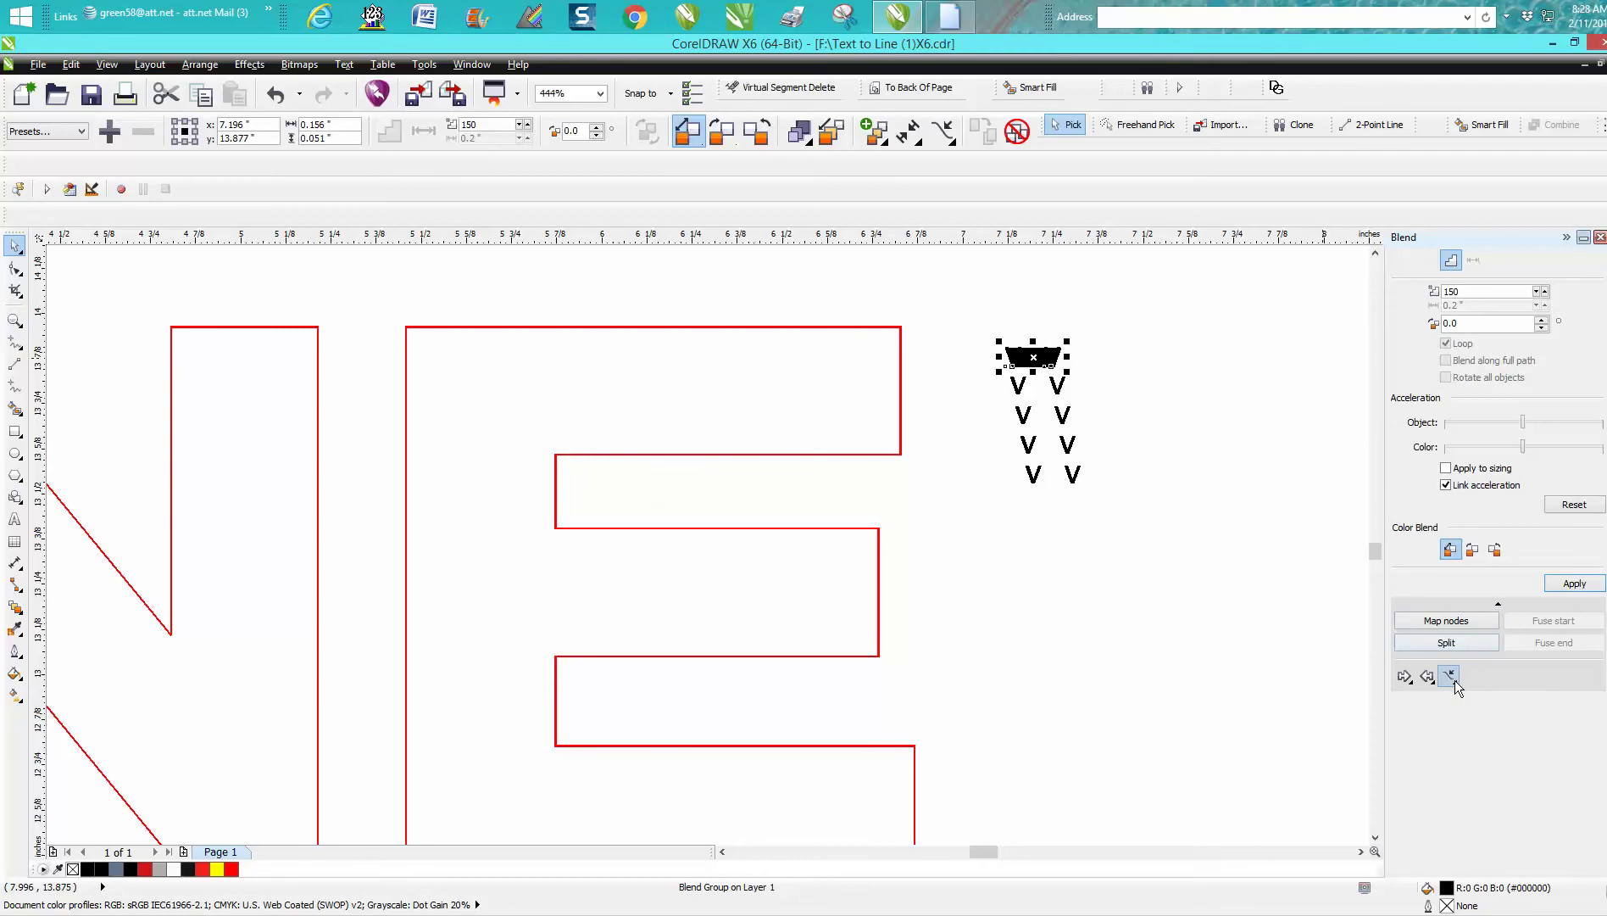
pyautogui.click(1454, 680)
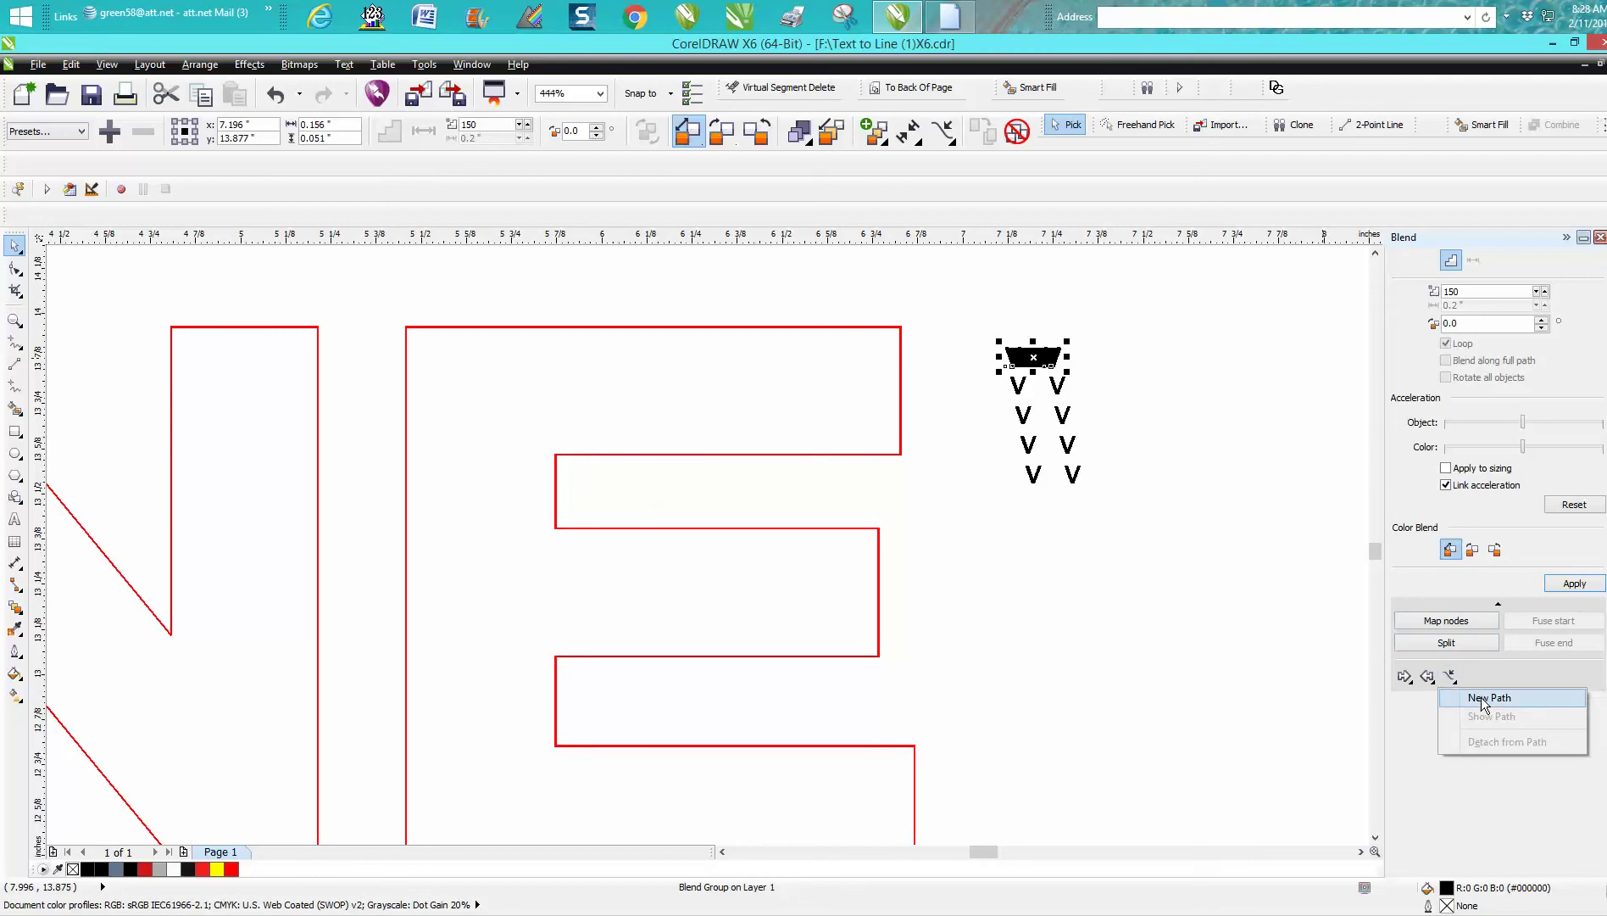
pyautogui.click(1481, 697)
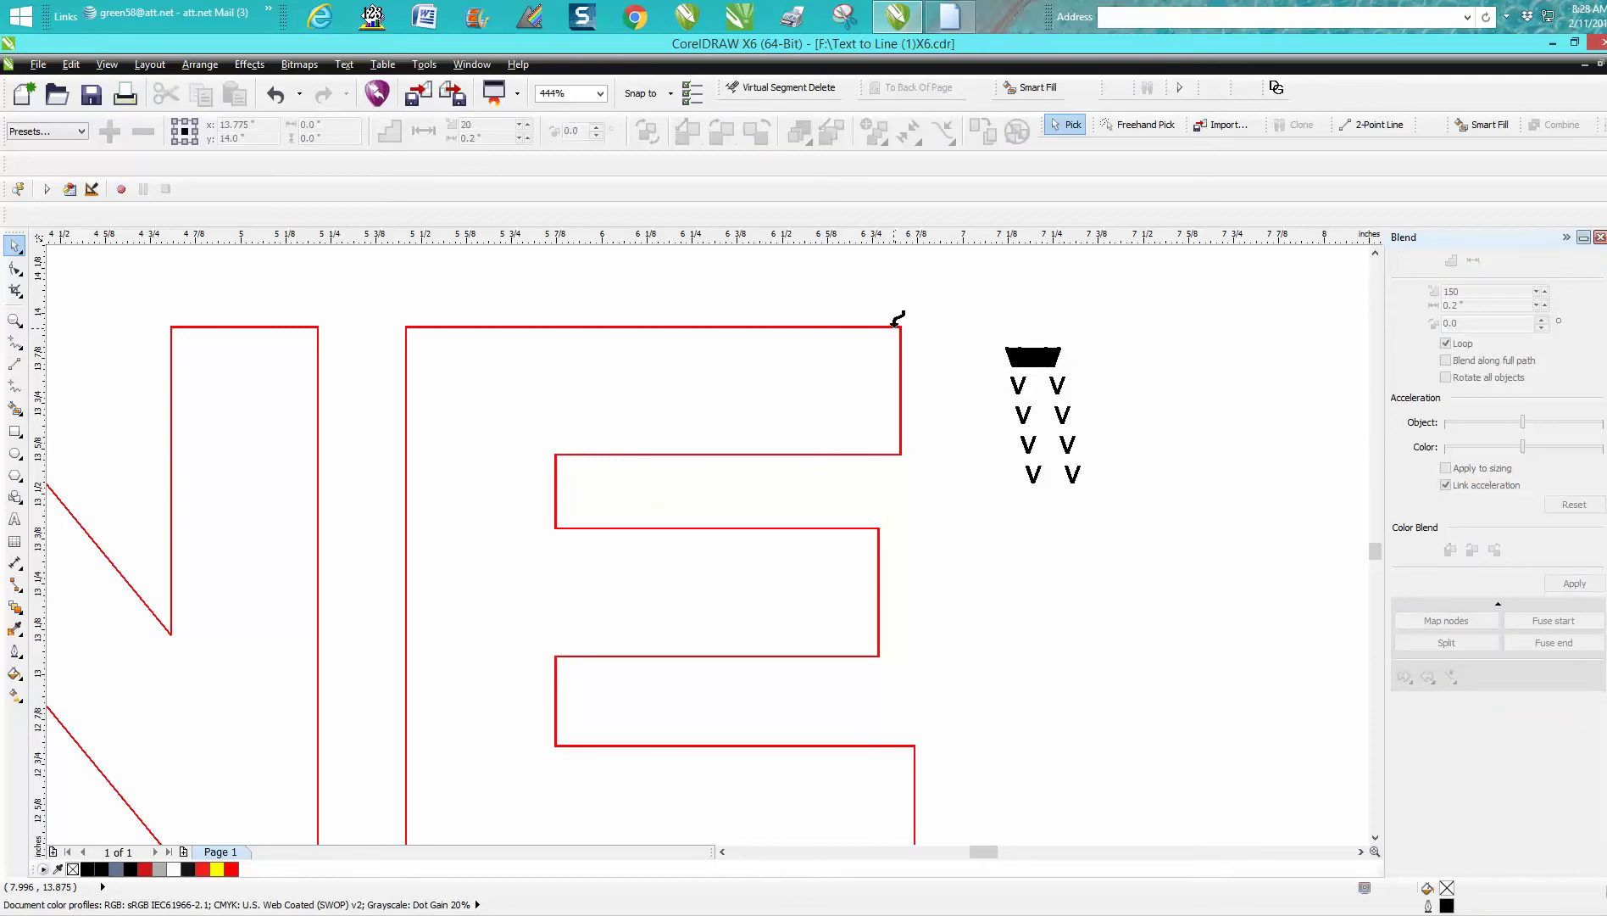
pyautogui.click(894, 325)
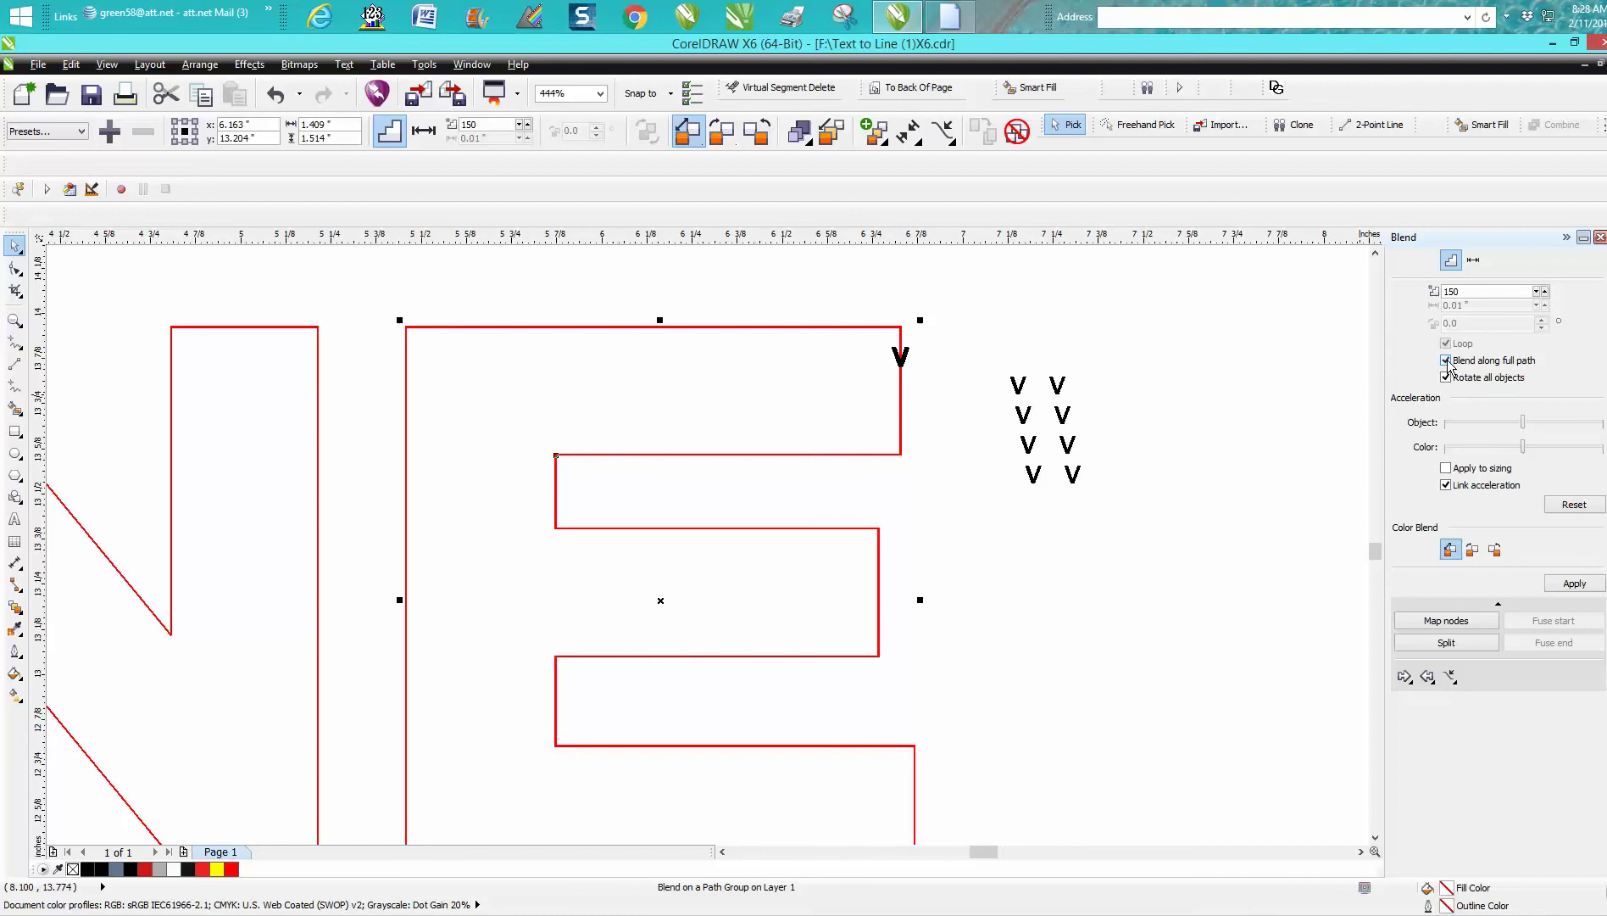
# Step: Spread the V blend along the whole E outline, raising it to 180 and then 200 steps
pyautogui.click(1577, 583)
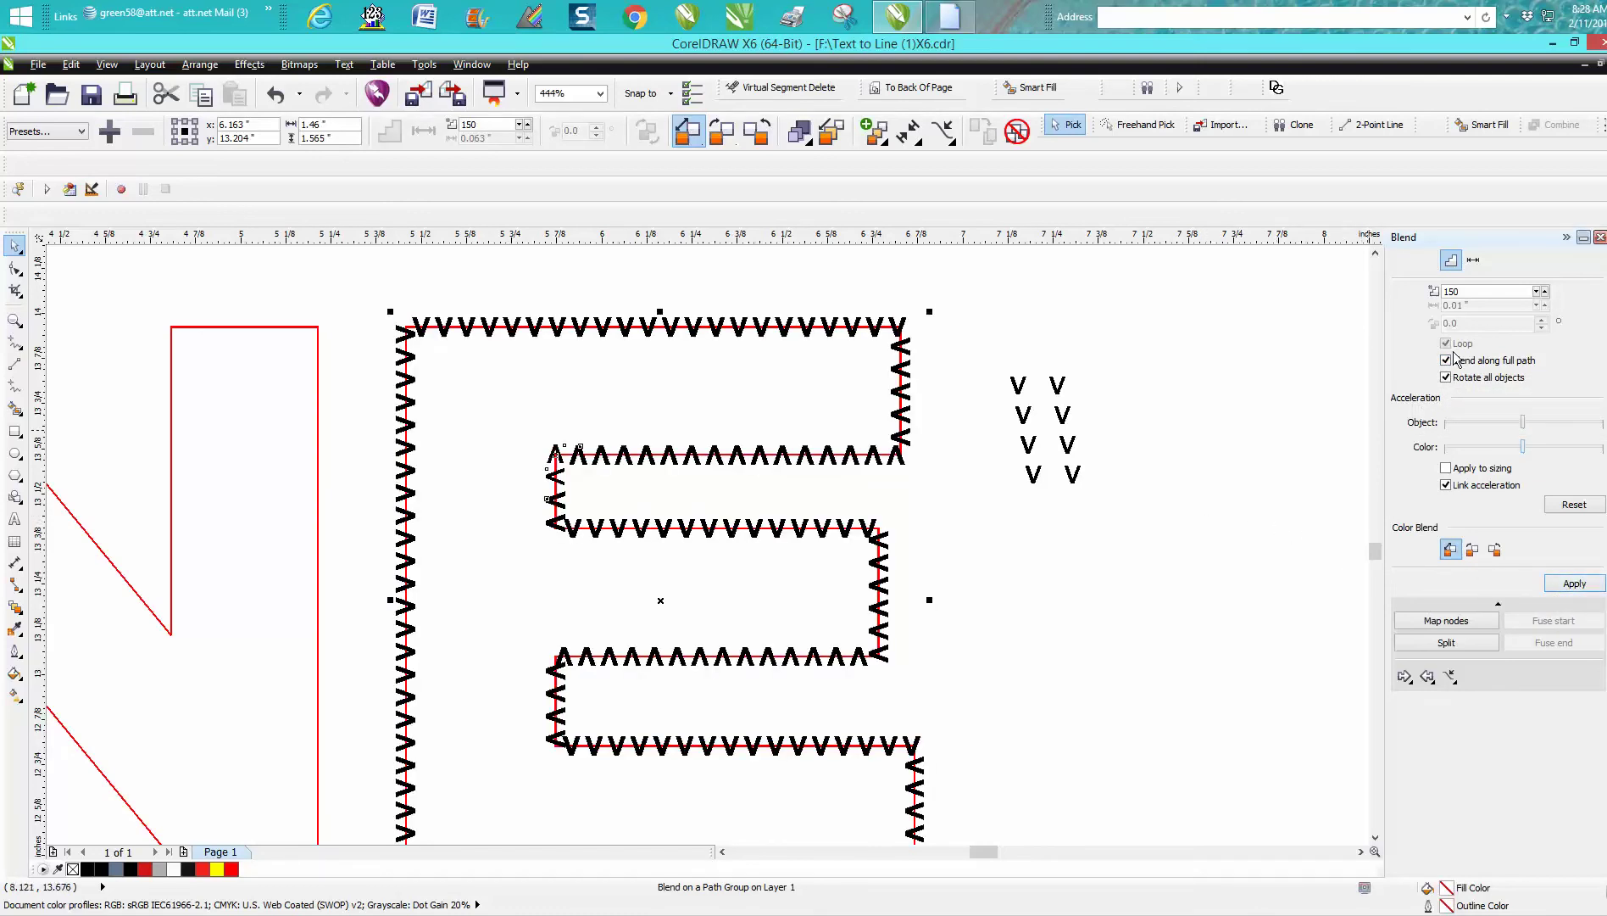
pyautogui.doubleClick(1466, 292)
pyautogui.write('180')
pyautogui.click(1575, 584)
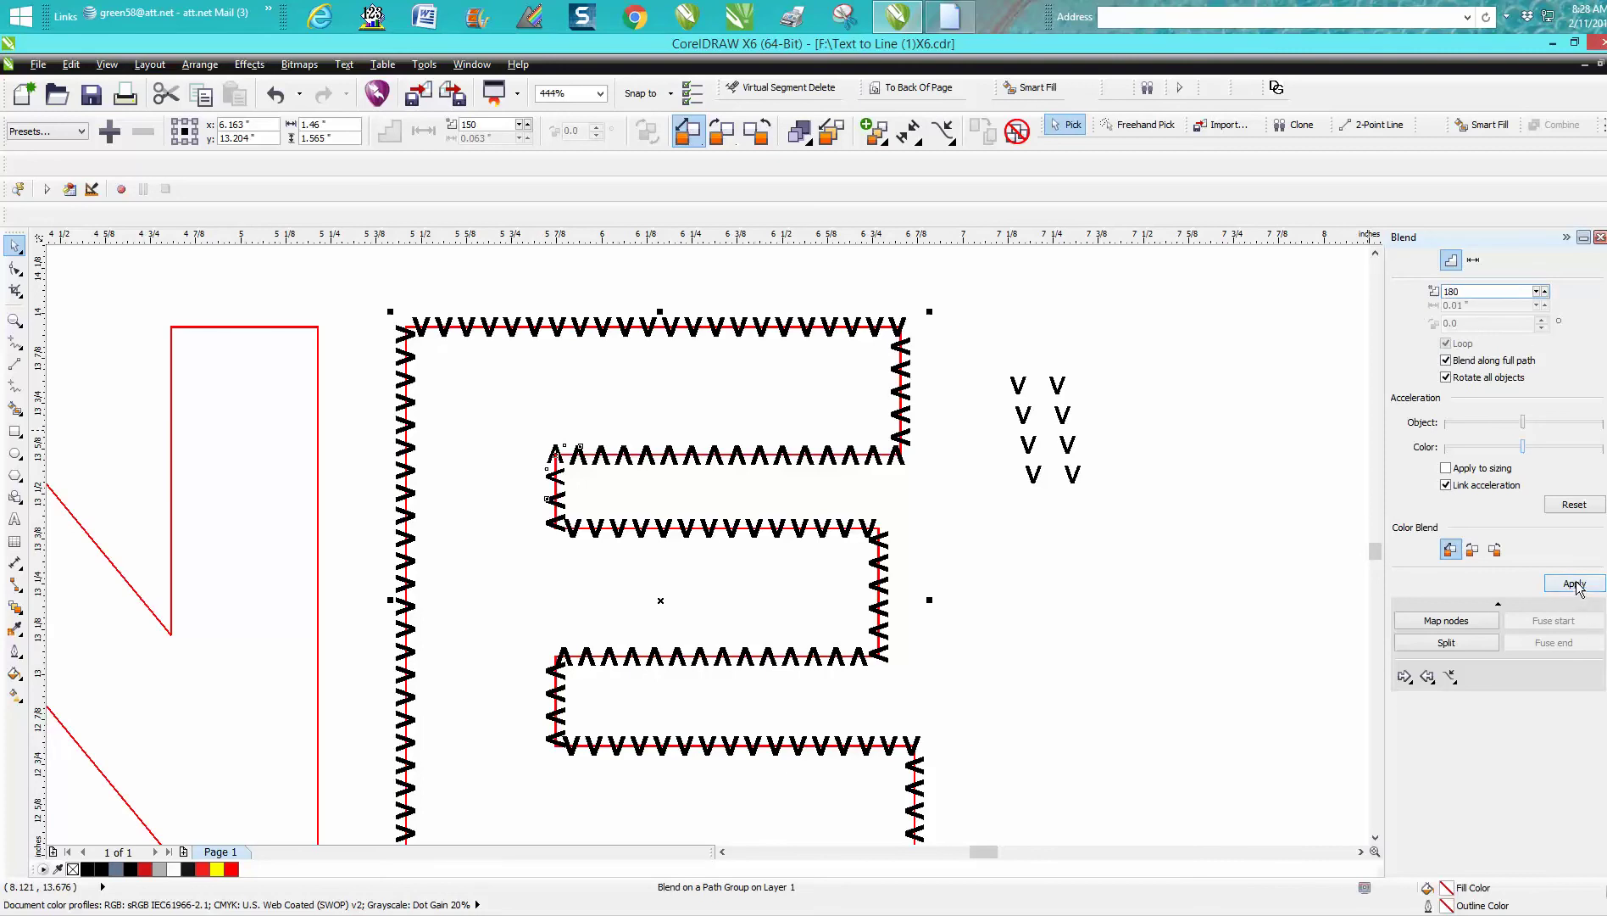
pyautogui.doubleClick(1460, 291)
pyautogui.write('200')
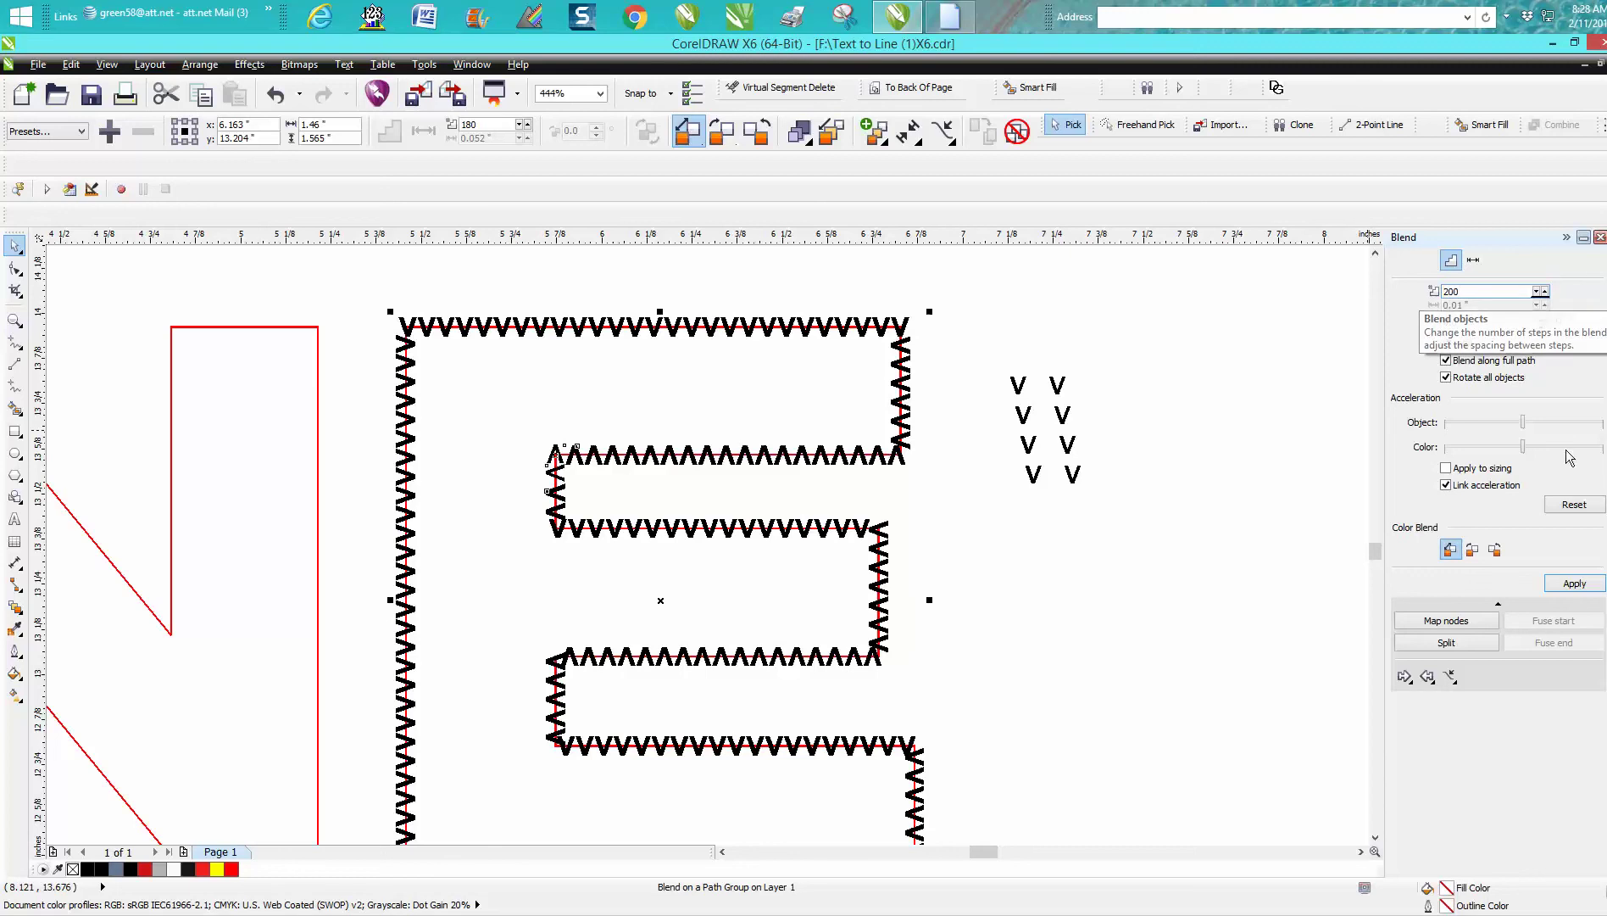
pyautogui.click(1580, 583)
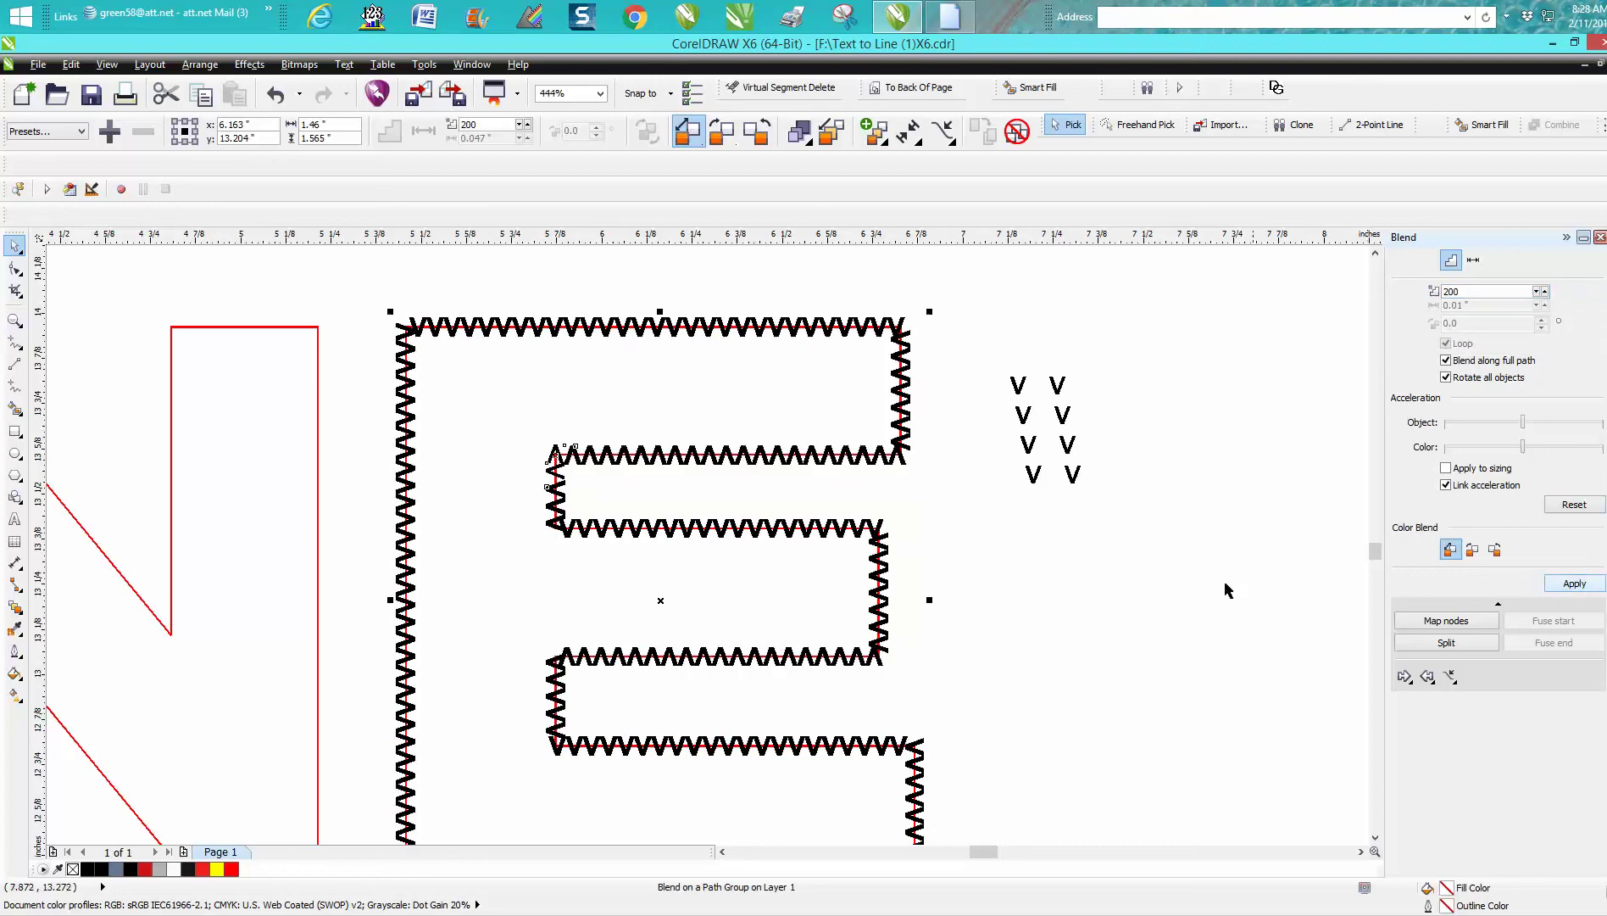
pyautogui.click(1056, 386)
pyautogui.moveTo(993, 373); pyautogui.dragTo(1106, 407)
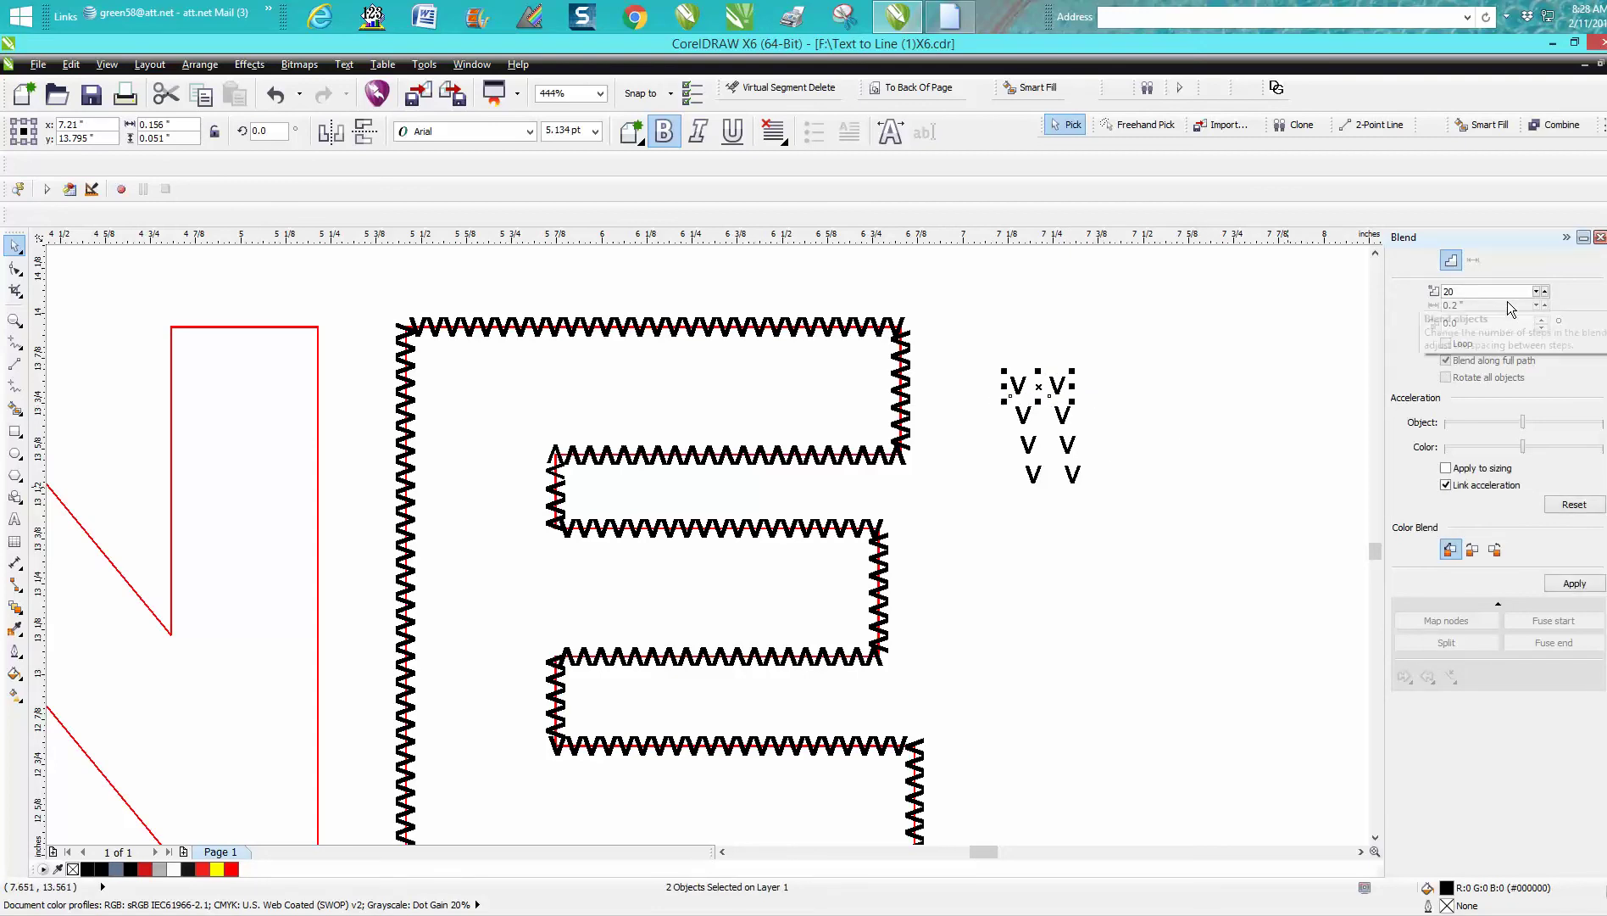
# Step: Blend the selected top V pair with 200 steps
pyautogui.moveTo(1474, 292); pyautogui.dragTo(1423, 297)
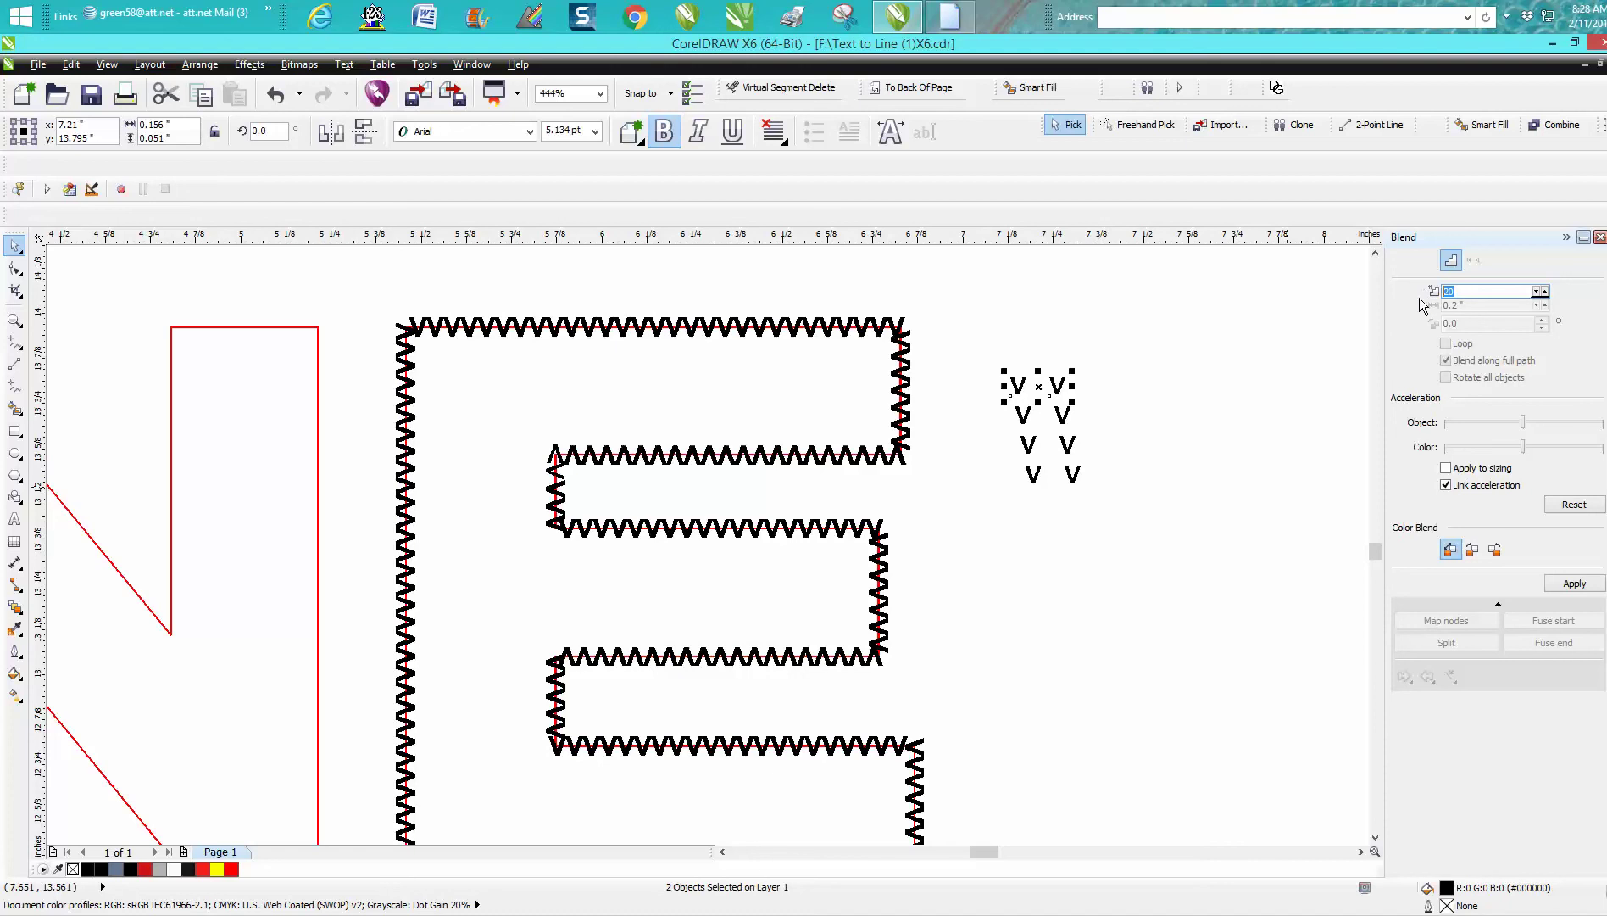
pyautogui.write('200')
pyautogui.click(1567, 585)
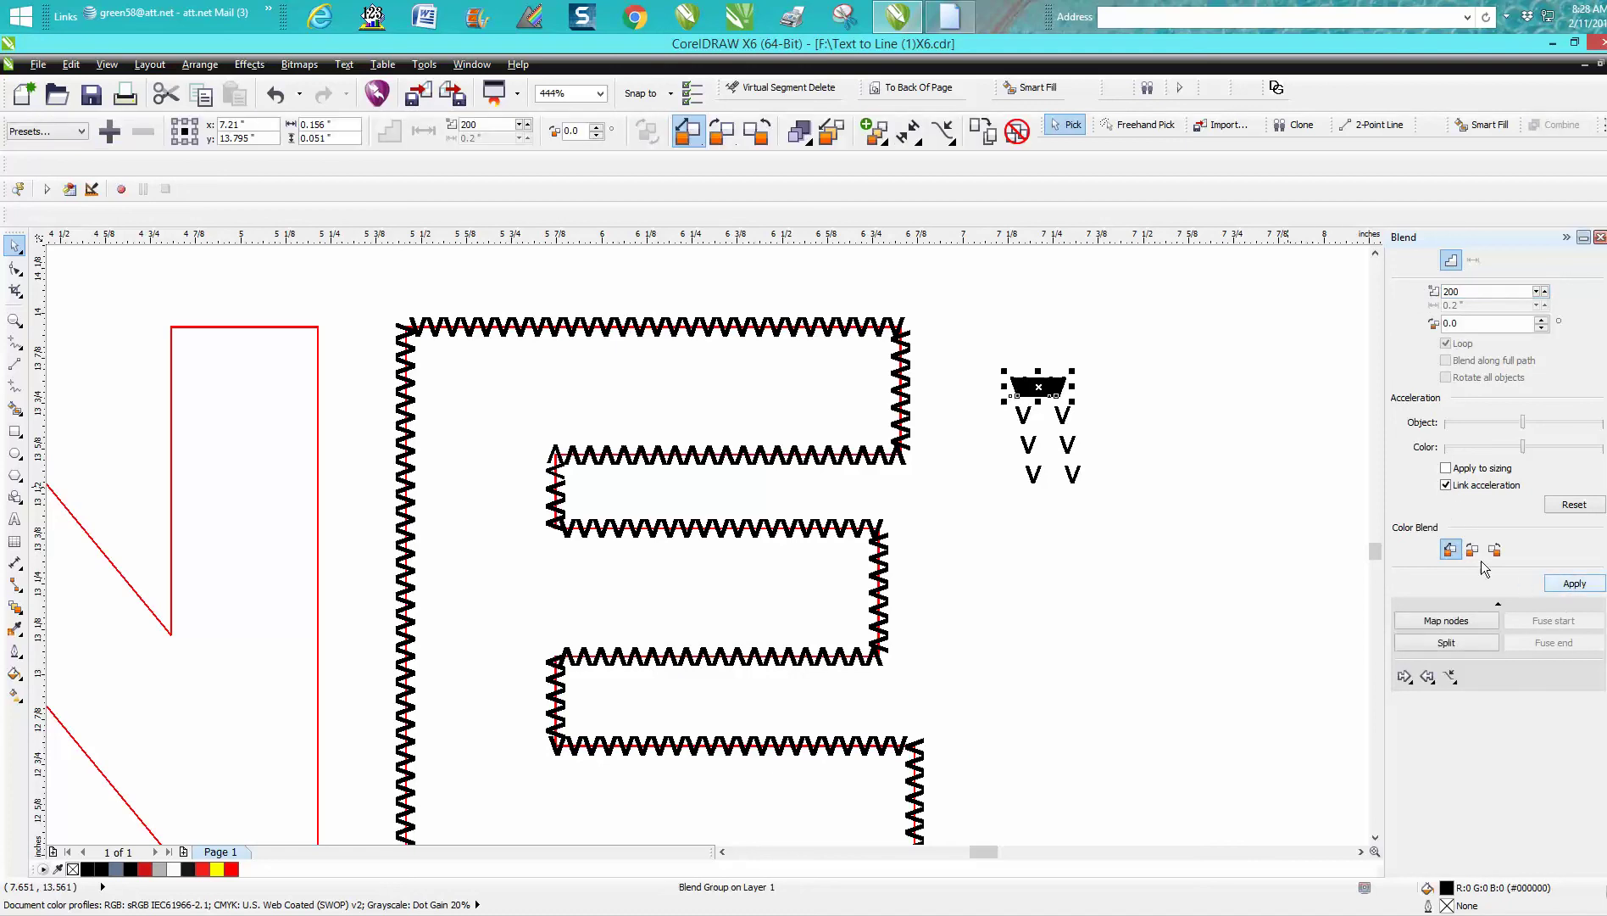
# Step: Fit the blend to the N outline as a new path with all objects rotated
pyautogui.click(1452, 677)
pyautogui.click(1453, 704)
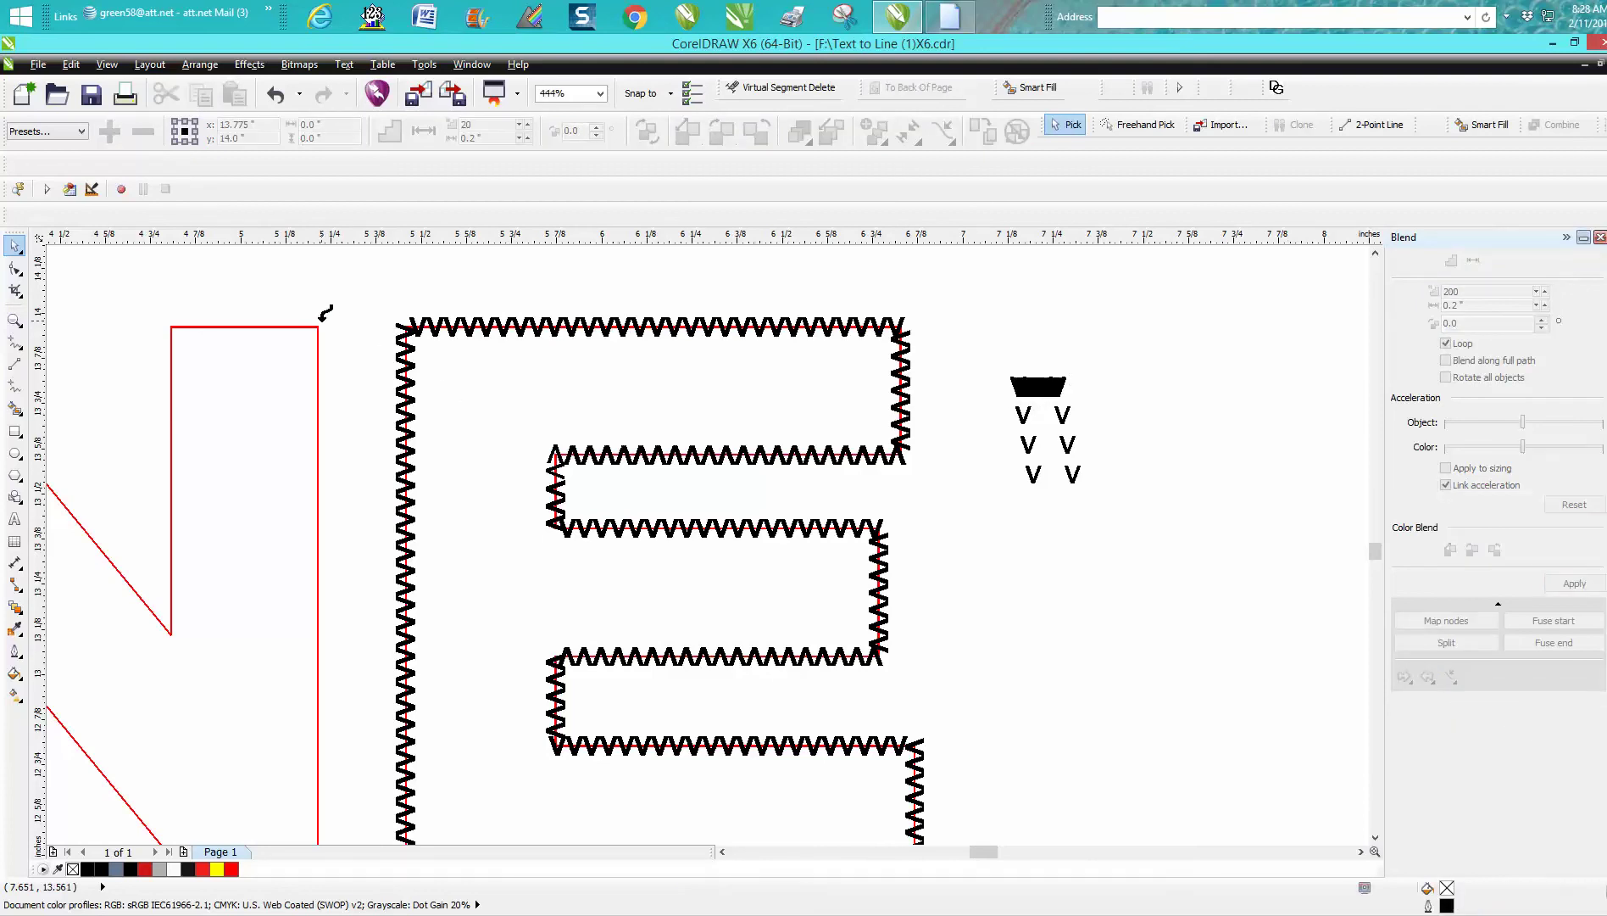
pyautogui.click(316, 327)
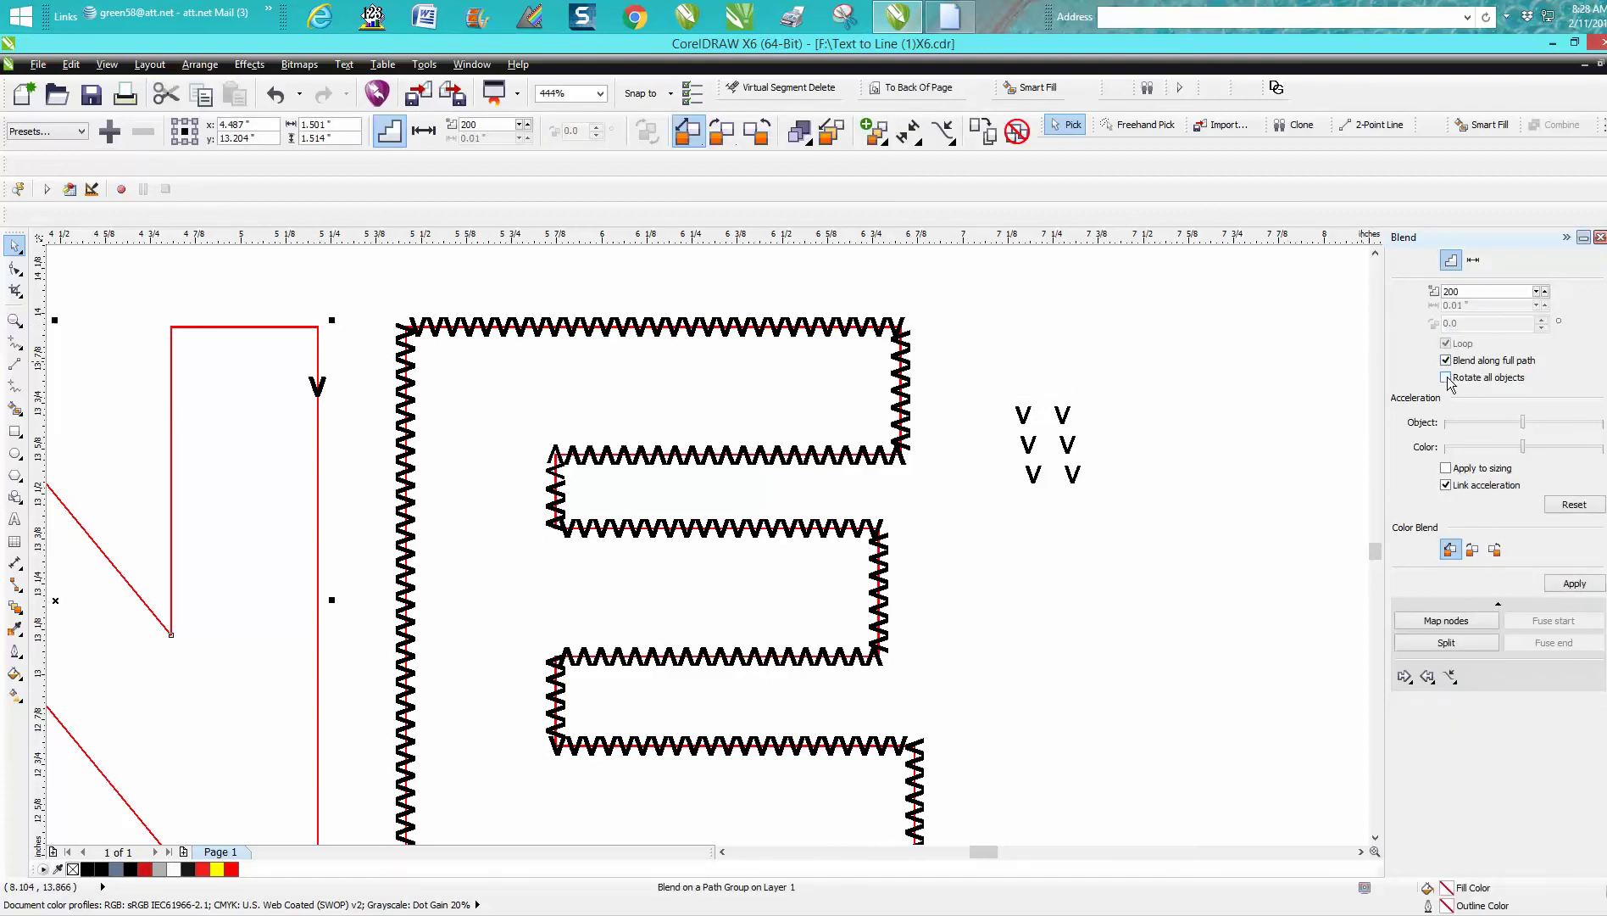
pyautogui.click(1446, 377)
pyautogui.click(1582, 583)
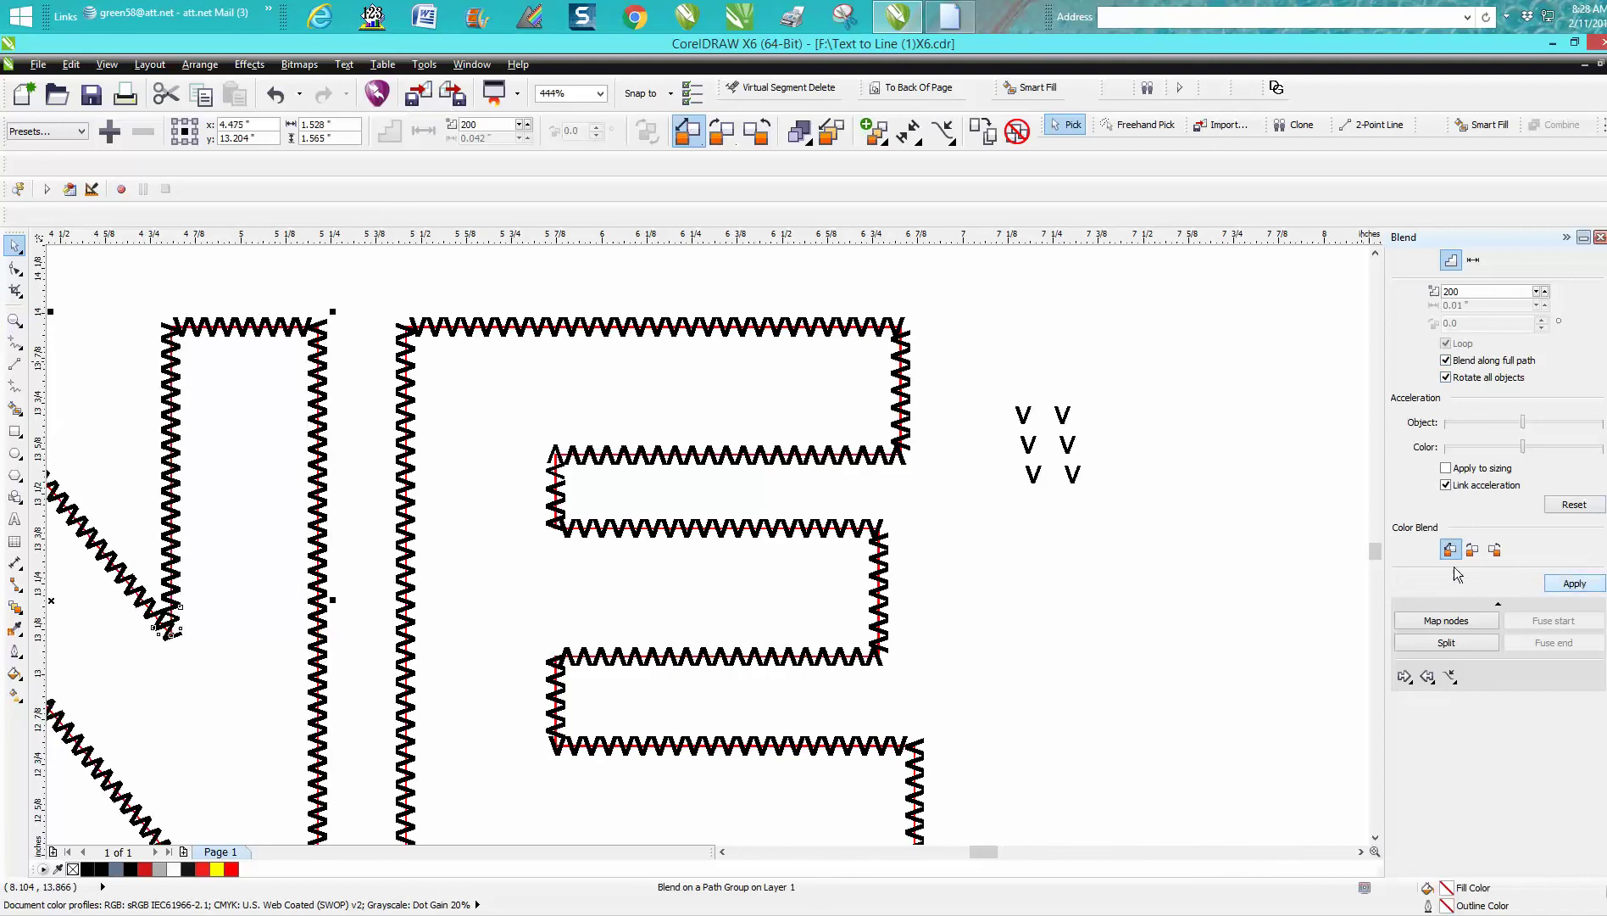
pyautogui.scroll(-2, 1369, 529)
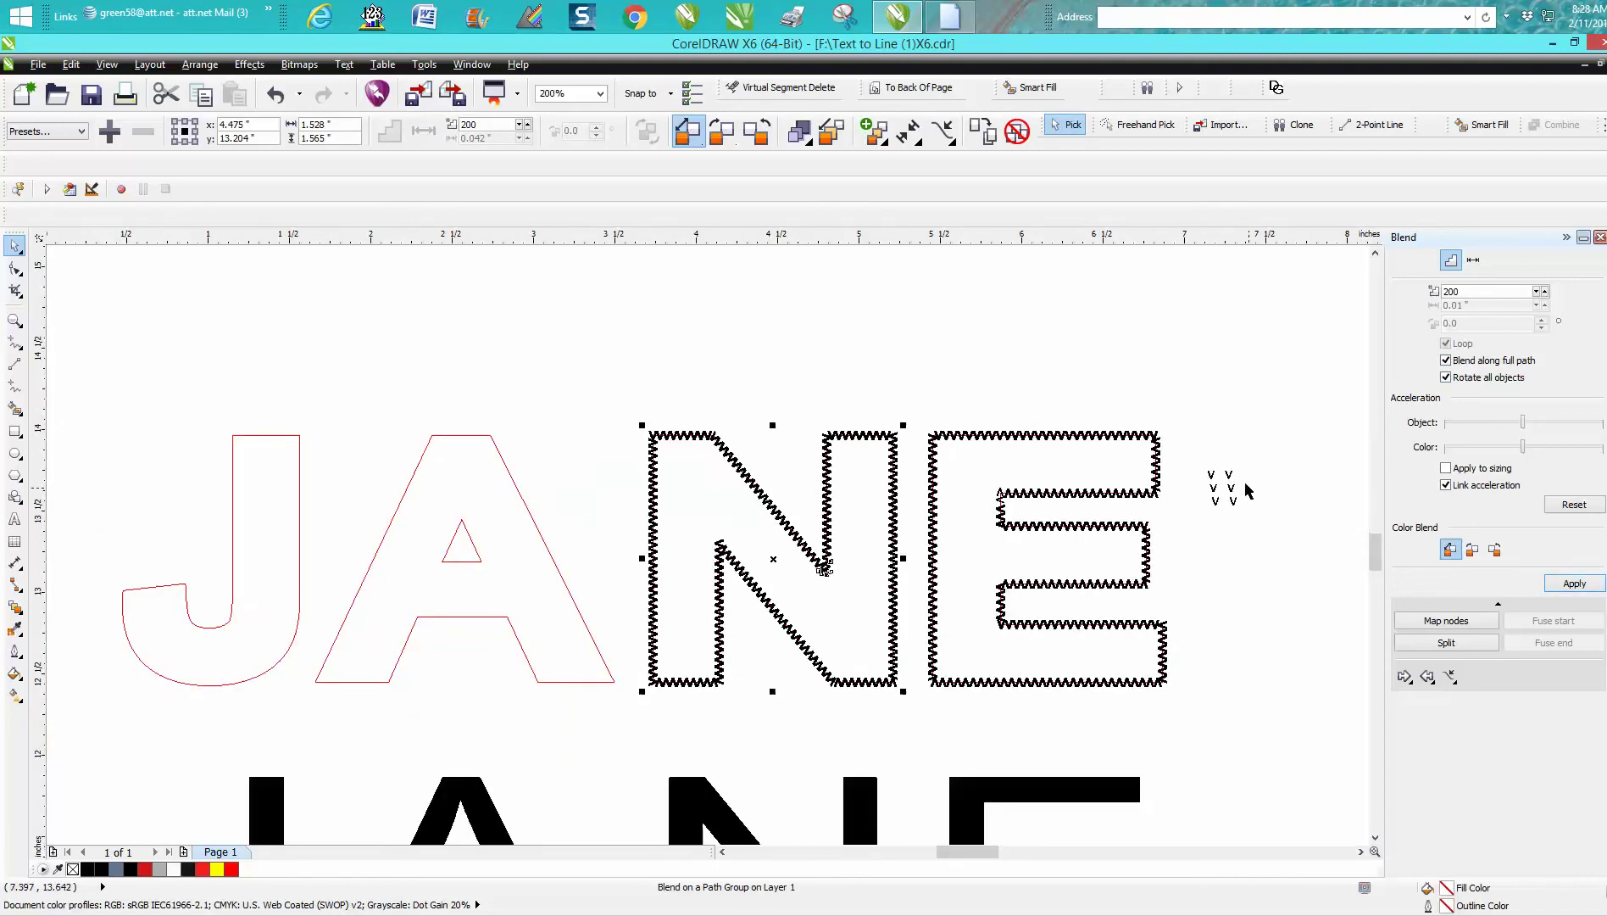
# Step: Move the spare V pair above the A and blend it with 180 steps
pyautogui.moveTo(1200, 464)
pyautogui.mouseDown()
pyautogui.moveTo(1270, 546)
pyautogui.moveTo(1119, 462)
pyautogui.moveTo(596, 384)
pyautogui.moveTo(563, 351)
pyautogui.moveTo(629, 383)
pyautogui.mouseUp()
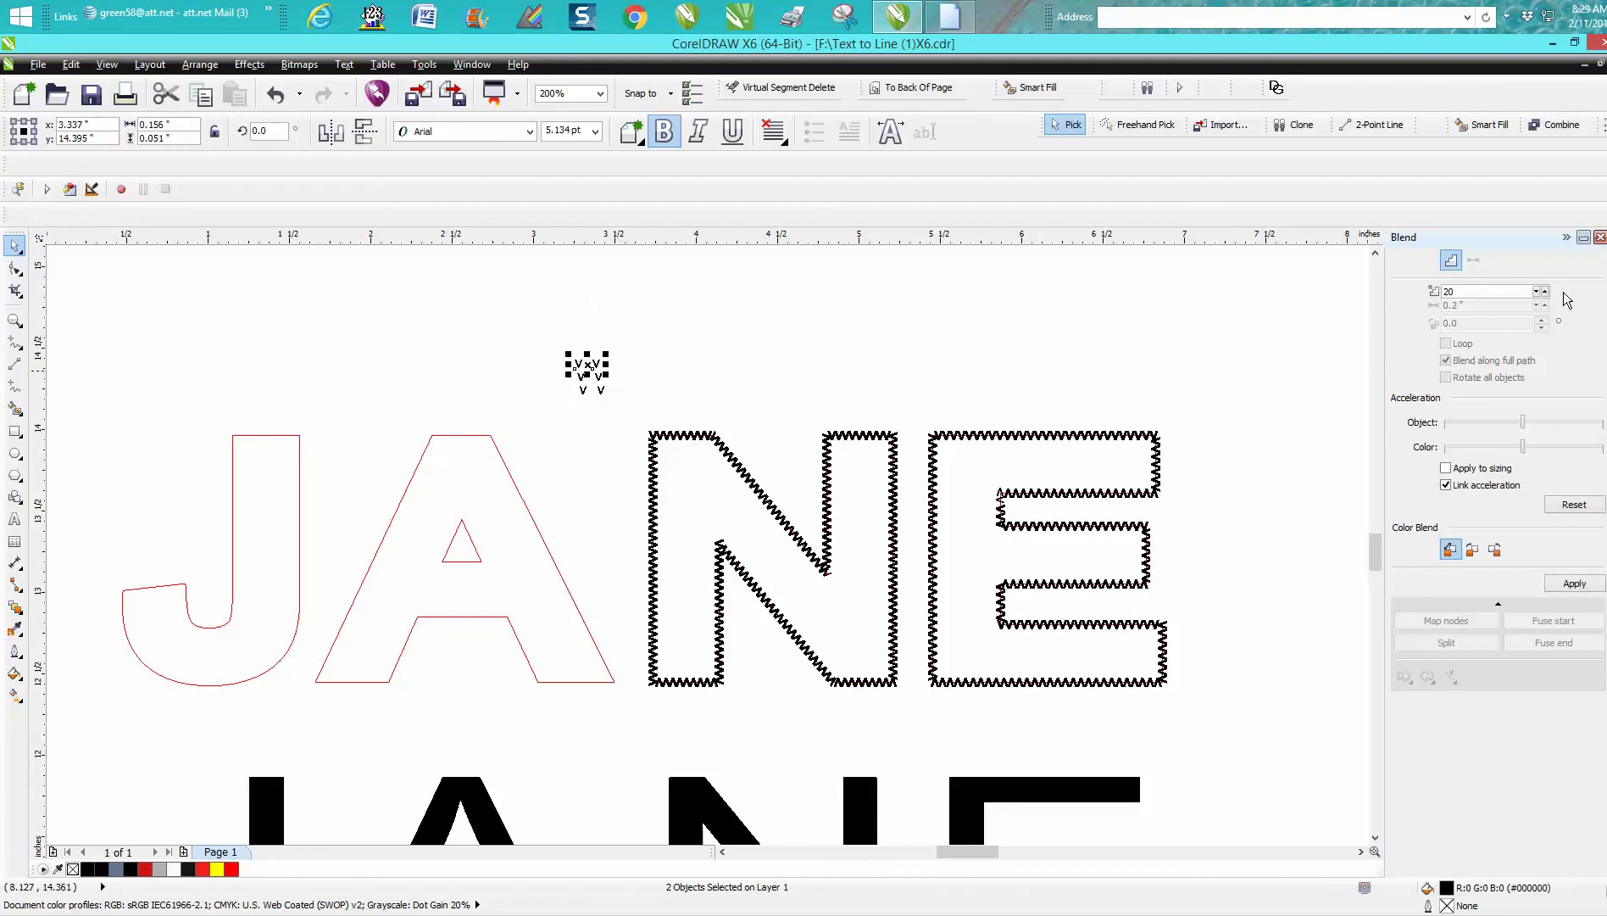
pyautogui.doubleClick(1486, 293)
pyautogui.write('18')
pyautogui.click(1575, 585)
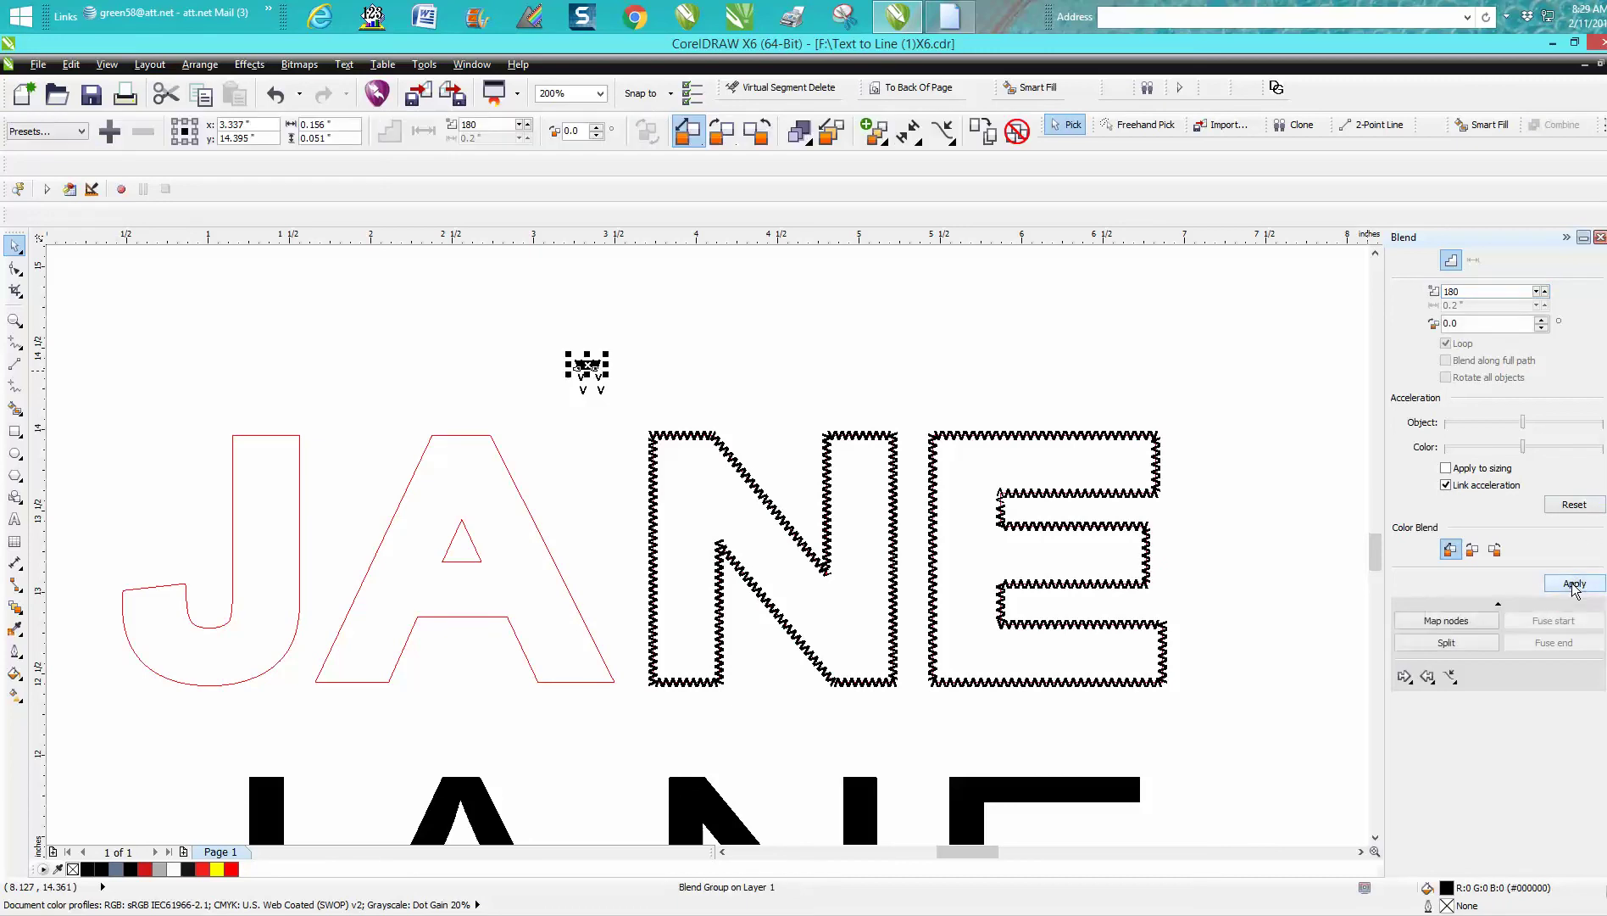
# Step: Fit the blend to the A outline as a new path with all objects rotated
pyautogui.click(1452, 677)
pyautogui.click(1480, 705)
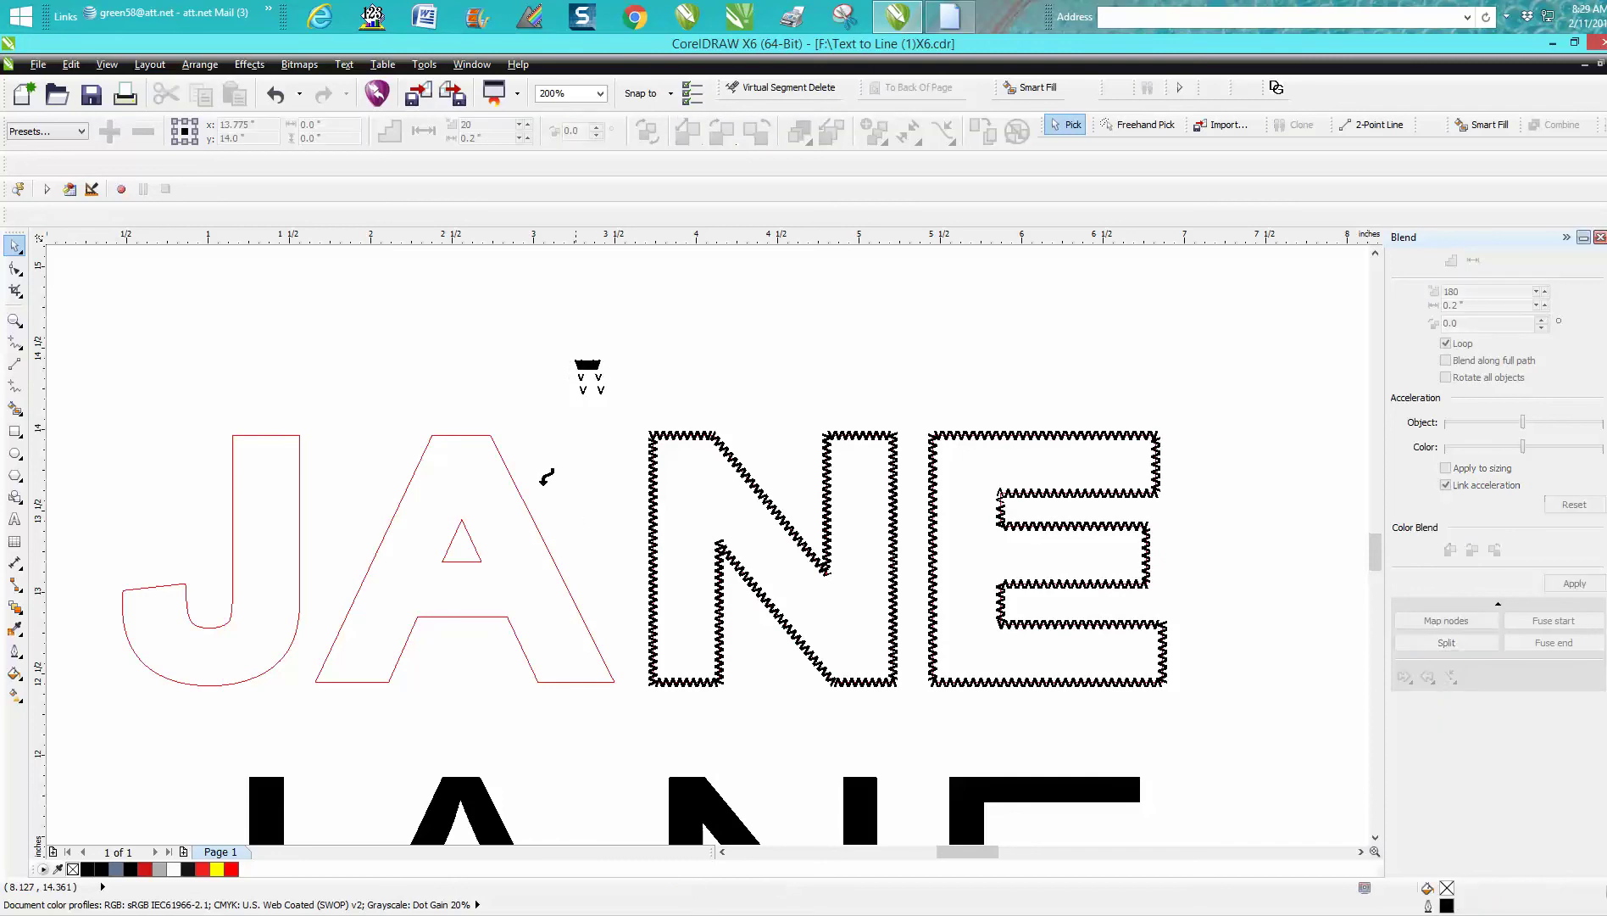
pyautogui.click(492, 435)
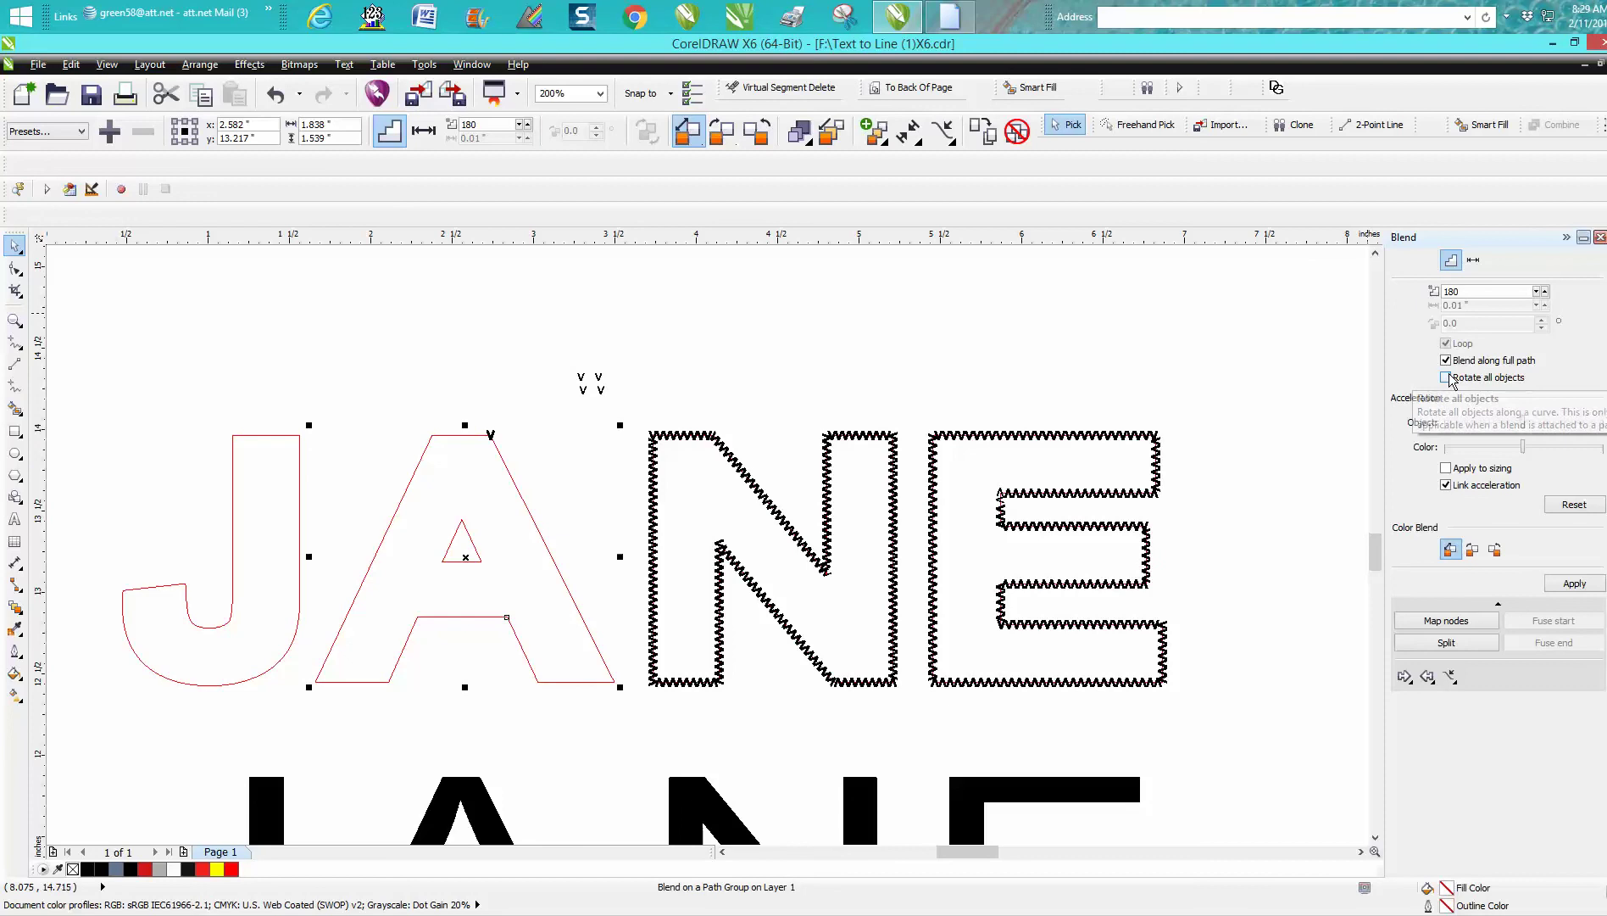
pyautogui.click(1447, 377)
pyautogui.click(1574, 584)
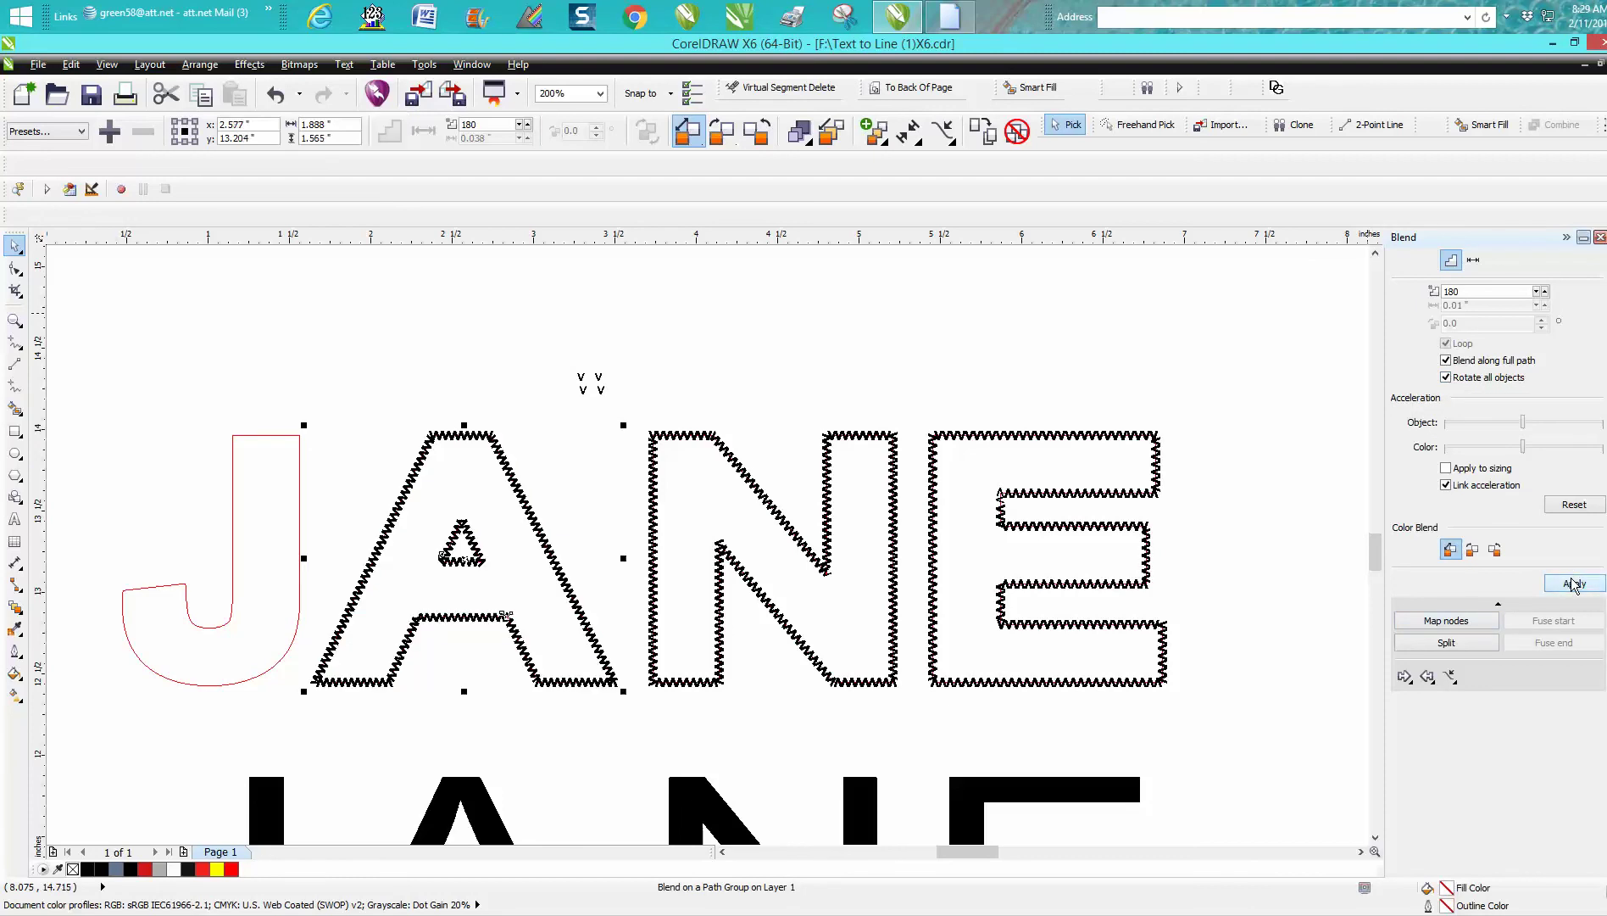
pyautogui.moveTo(563, 340); pyautogui.dragTo(629, 401)
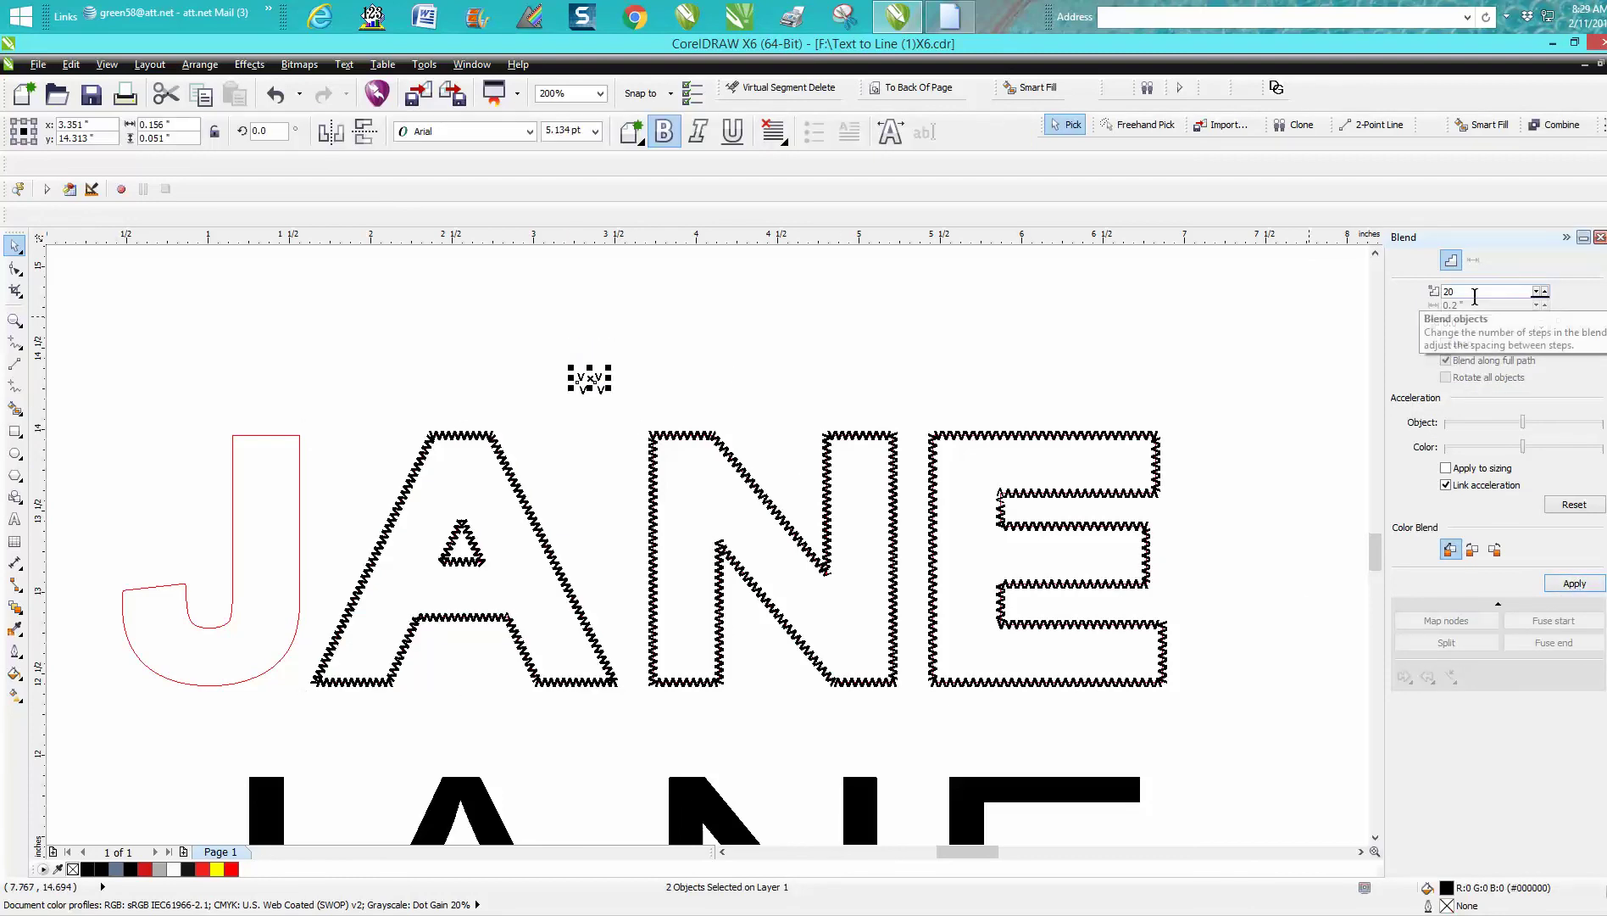
# Step: Blend the remaining V shapes with 150 steps
pyautogui.doubleClick(1475, 297)
pyautogui.write('15')
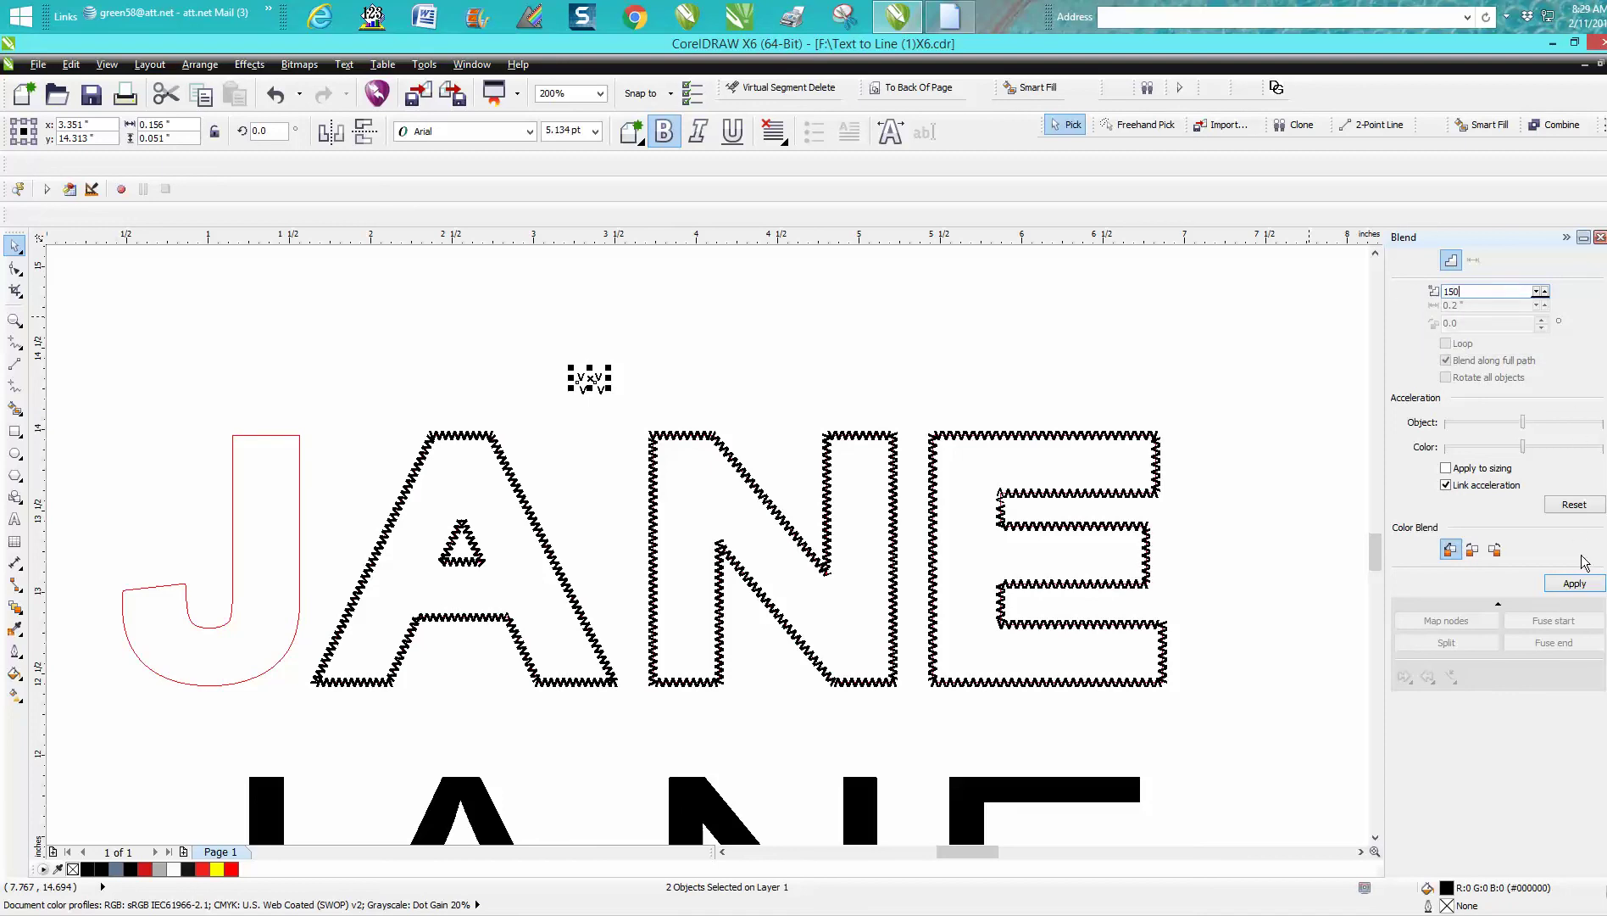
pyautogui.click(1582, 585)
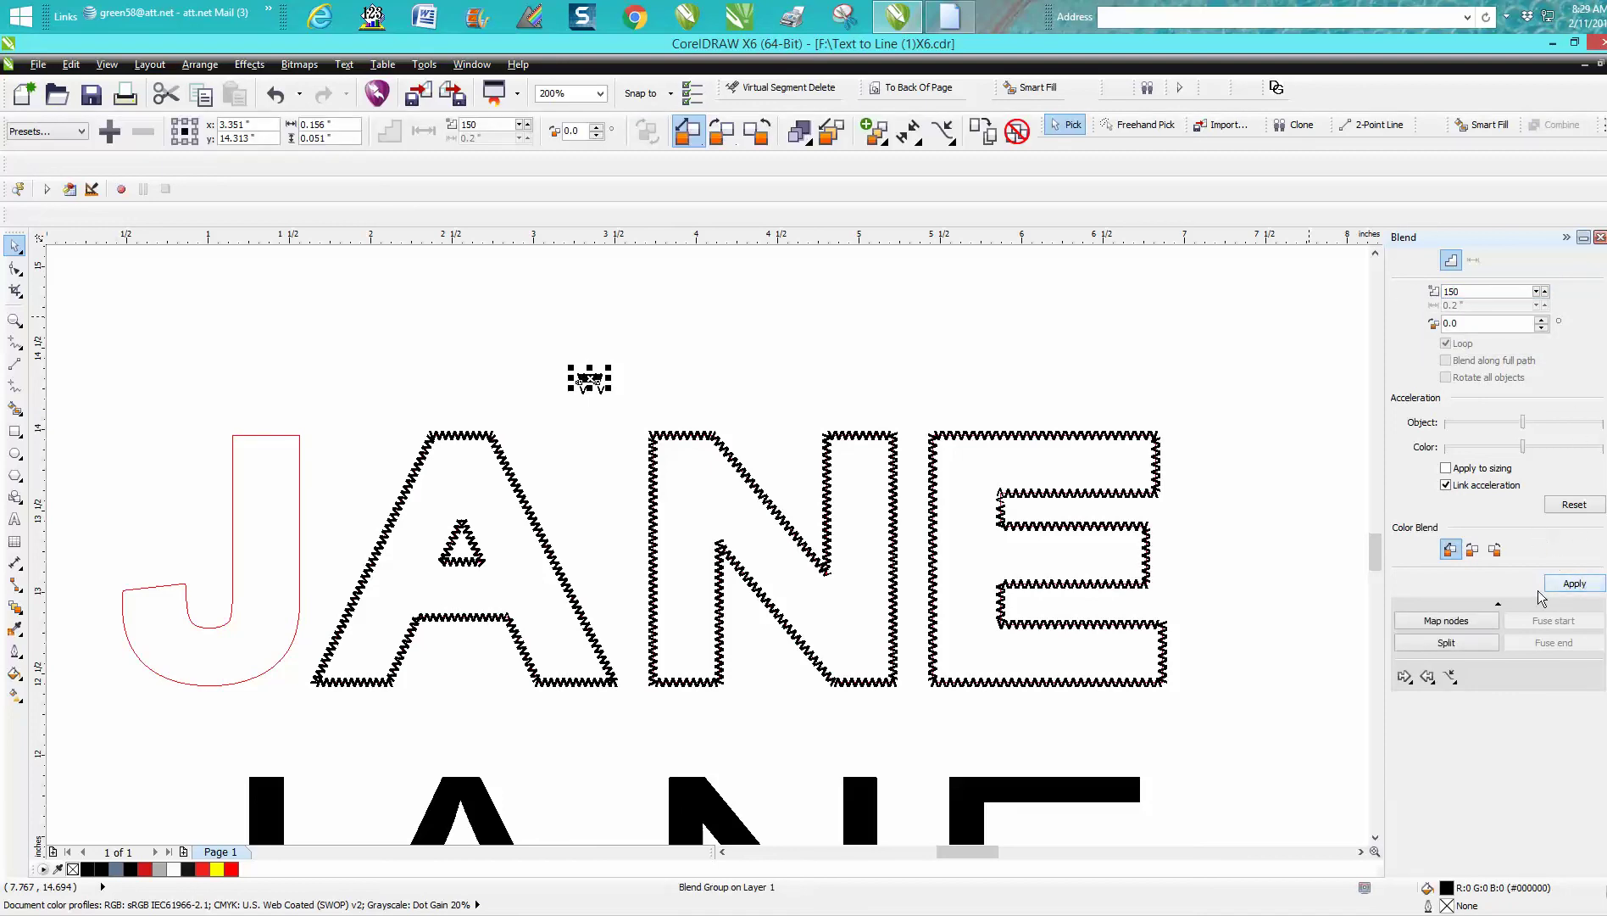
# Step: Fit the blend along the full J outline as a new path with all objects rotated
pyautogui.click(1452, 676)
pyautogui.click(1471, 698)
pyautogui.click(288, 437)
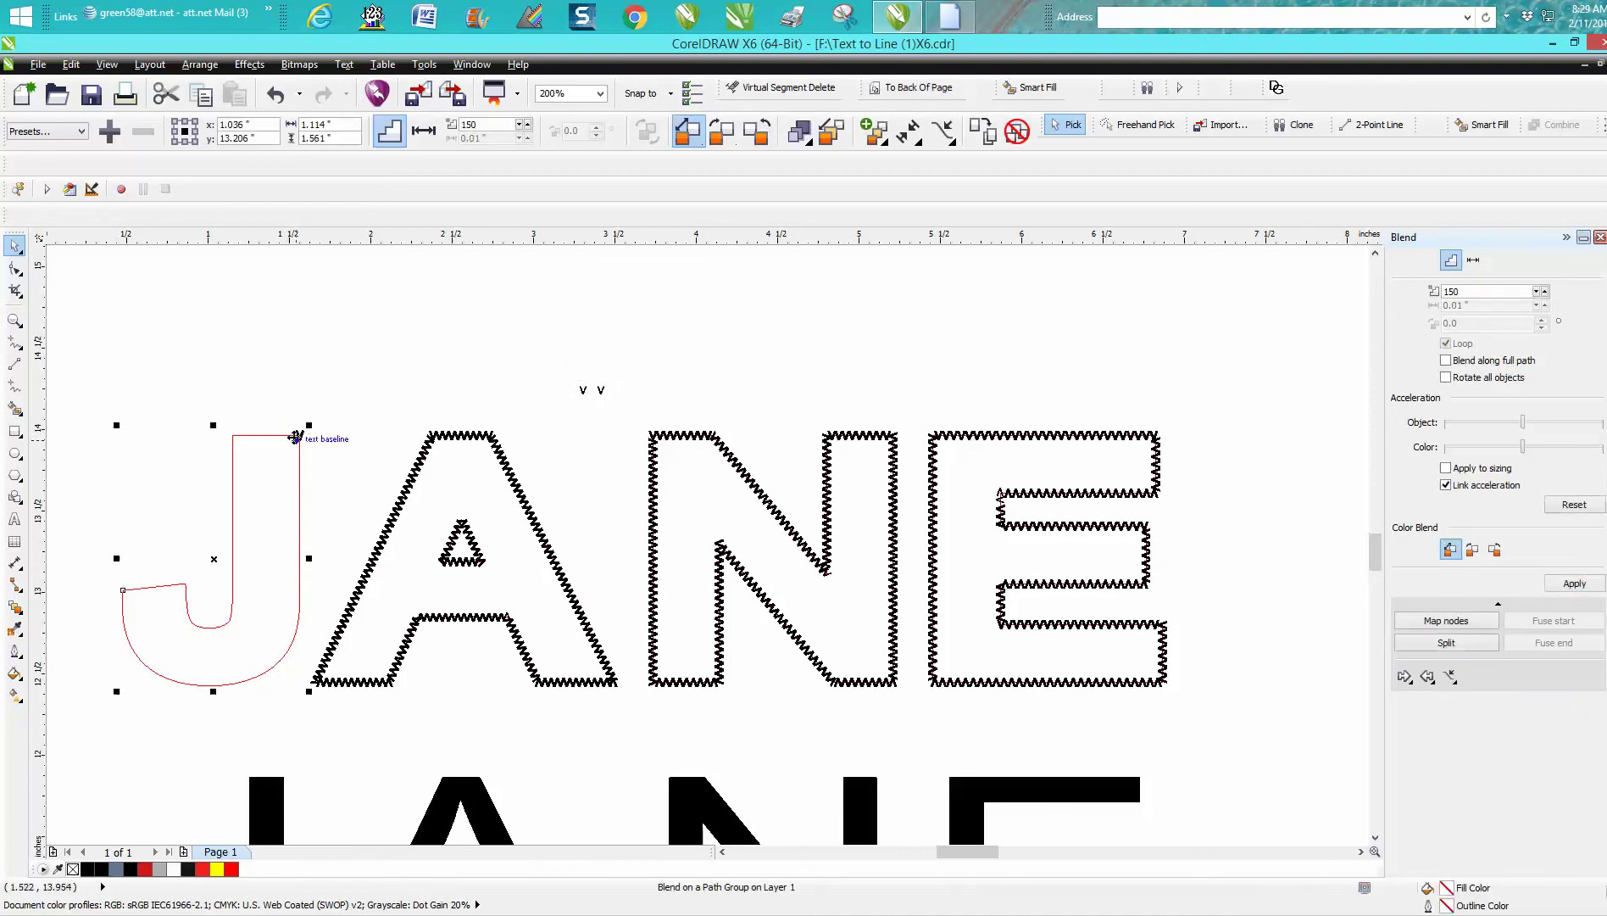
pyautogui.click(1451, 361)
pyautogui.click(1450, 377)
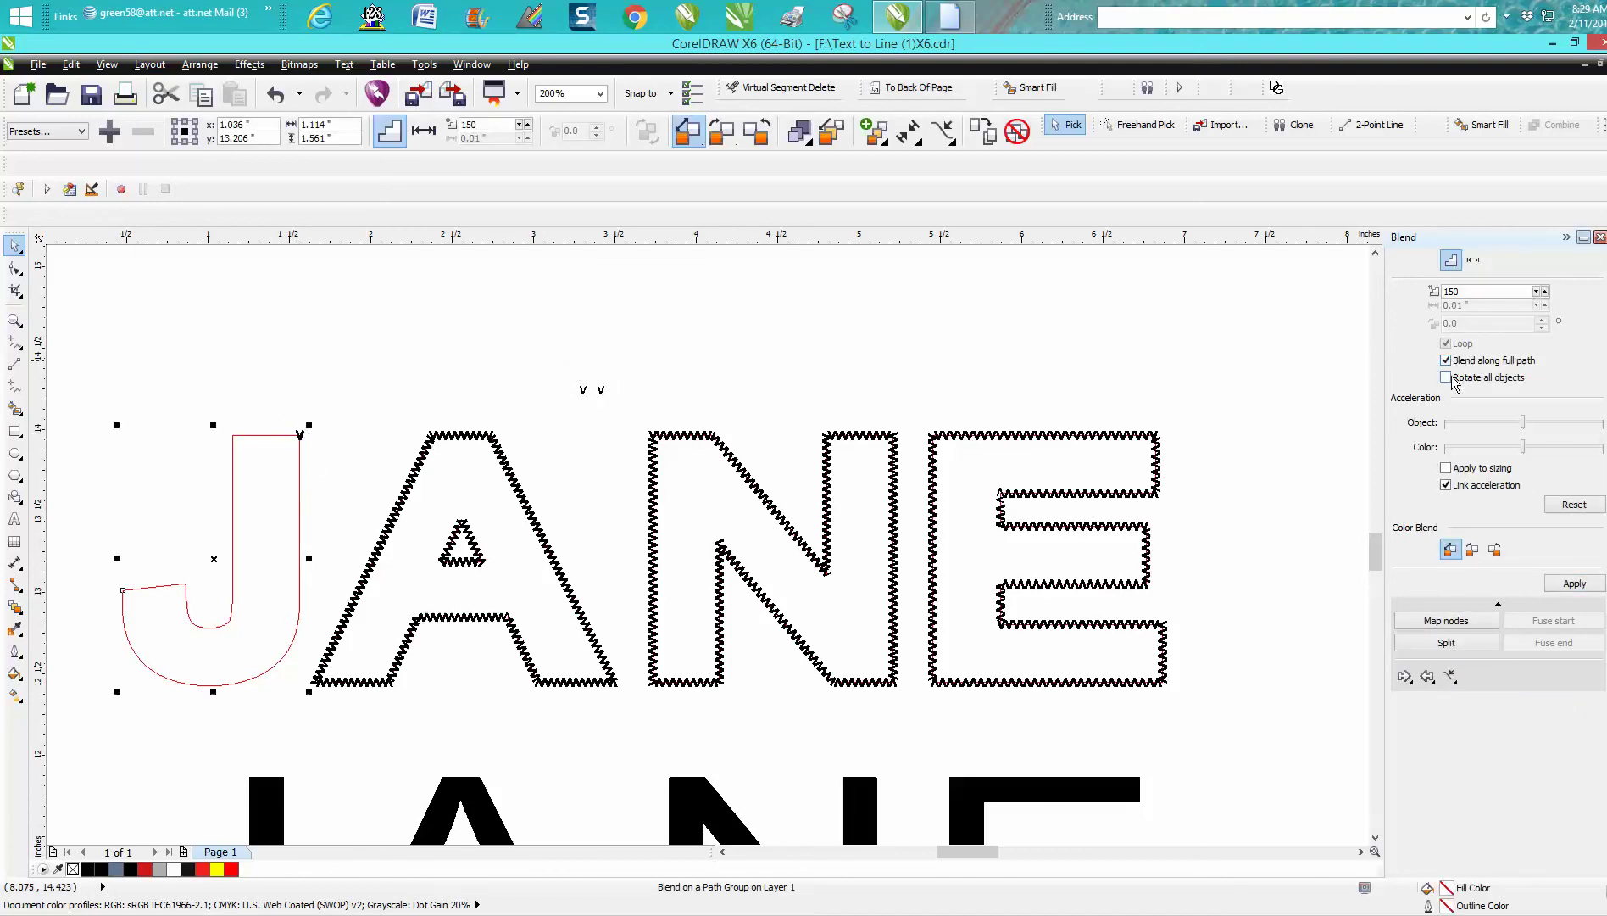
pyautogui.click(1576, 584)
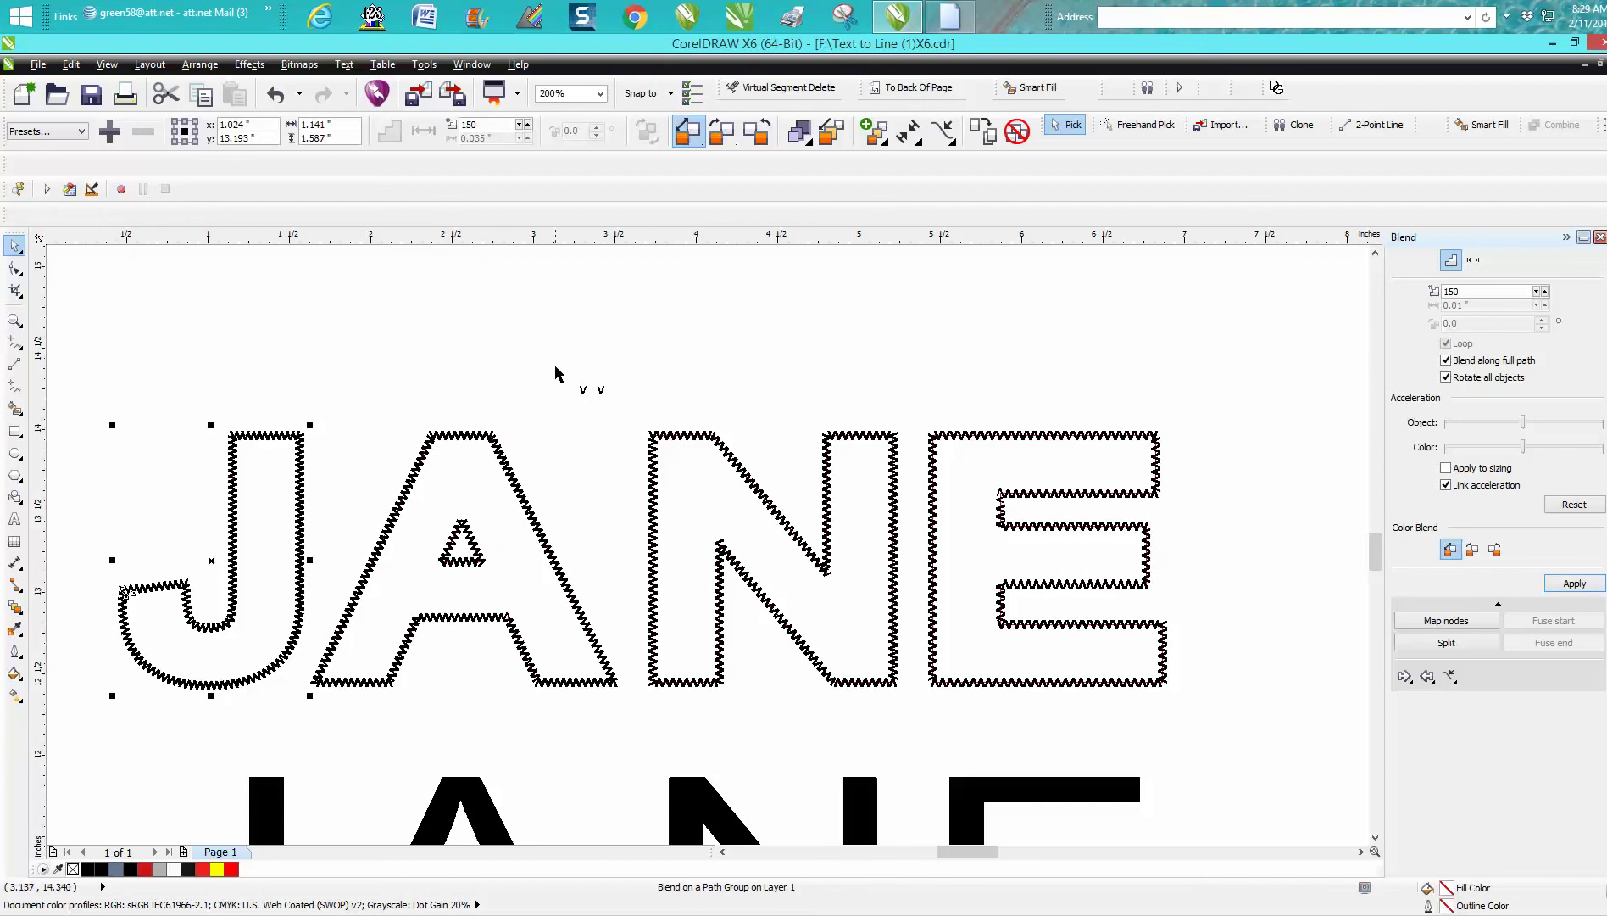
pyautogui.moveTo(557, 367); pyautogui.dragTo(655, 413)
pyautogui.click(655, 412)
pyautogui.scroll(-2, 637, 434)
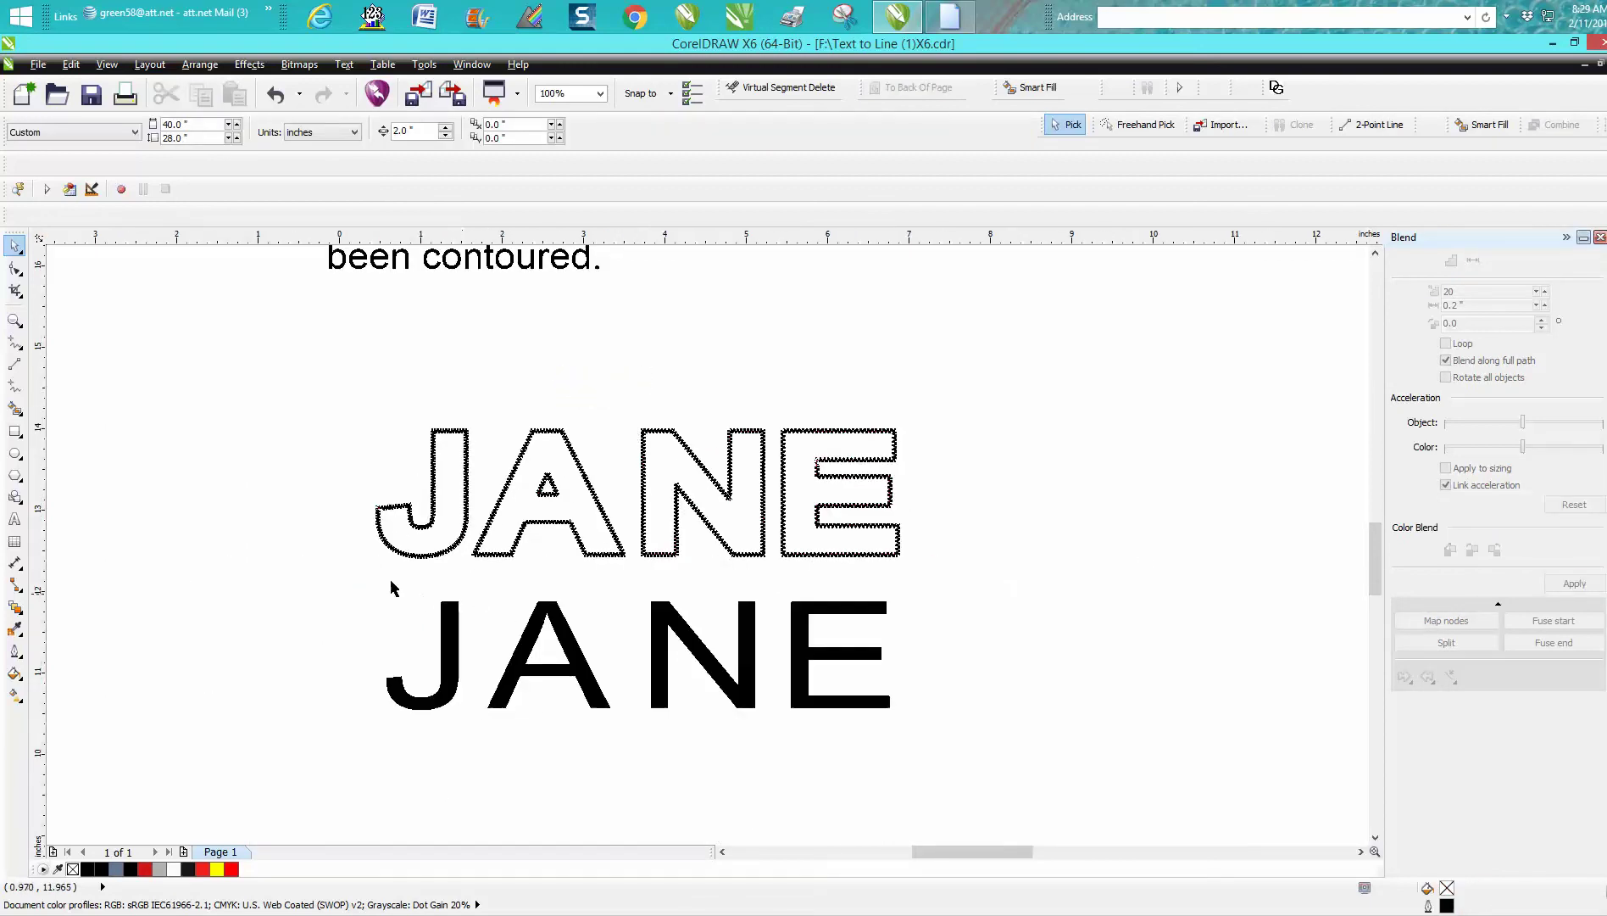
# Step: Move the lower solid black JANE up into the stitch outlines and zoom in to check it
pyautogui.moveTo(351, 566); pyautogui.dragTo(949, 731)
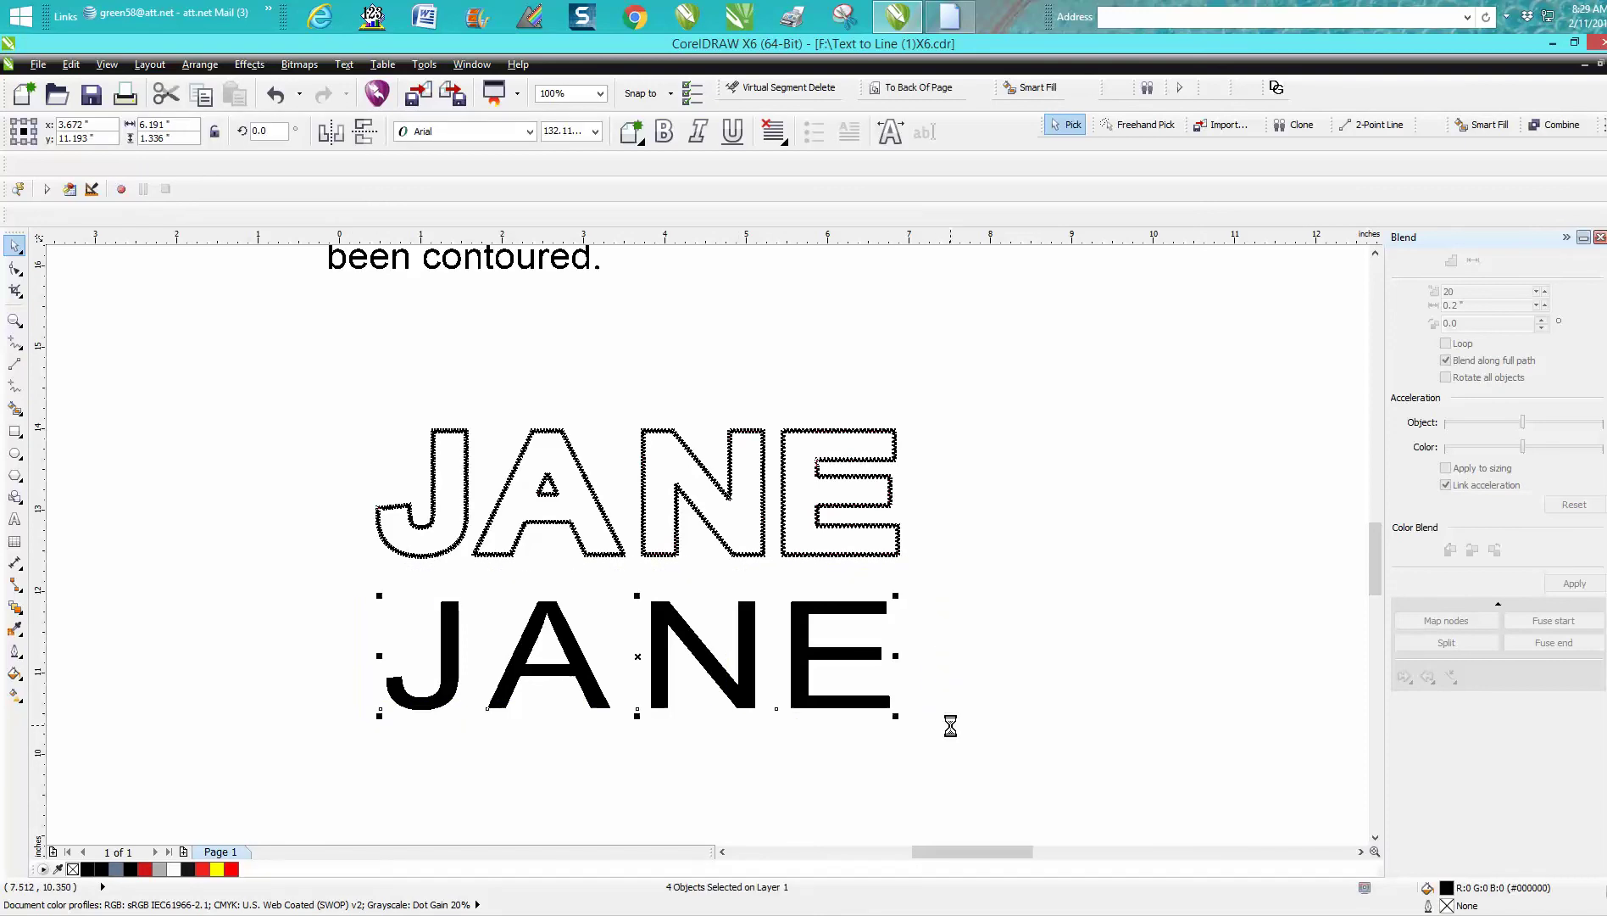
pyautogui.hotkey('ctrl', 'z')
pyautogui.click(14, 320)
pyautogui.moveTo(324, 376); pyautogui.dragTo(990, 609)
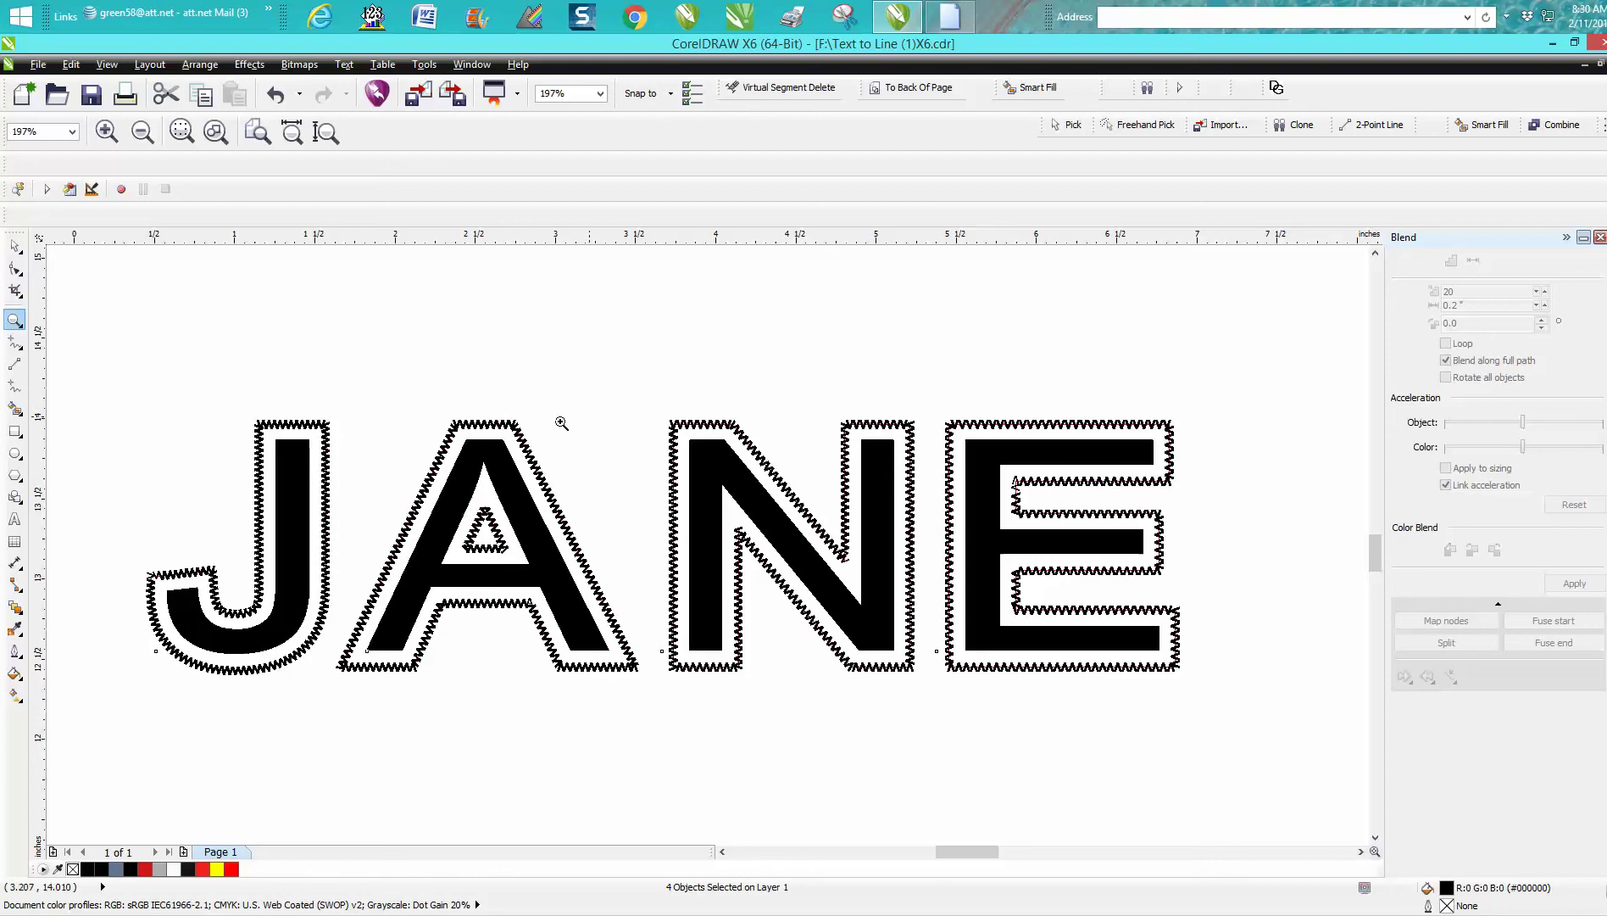
pyautogui.rightClick(305, 358)
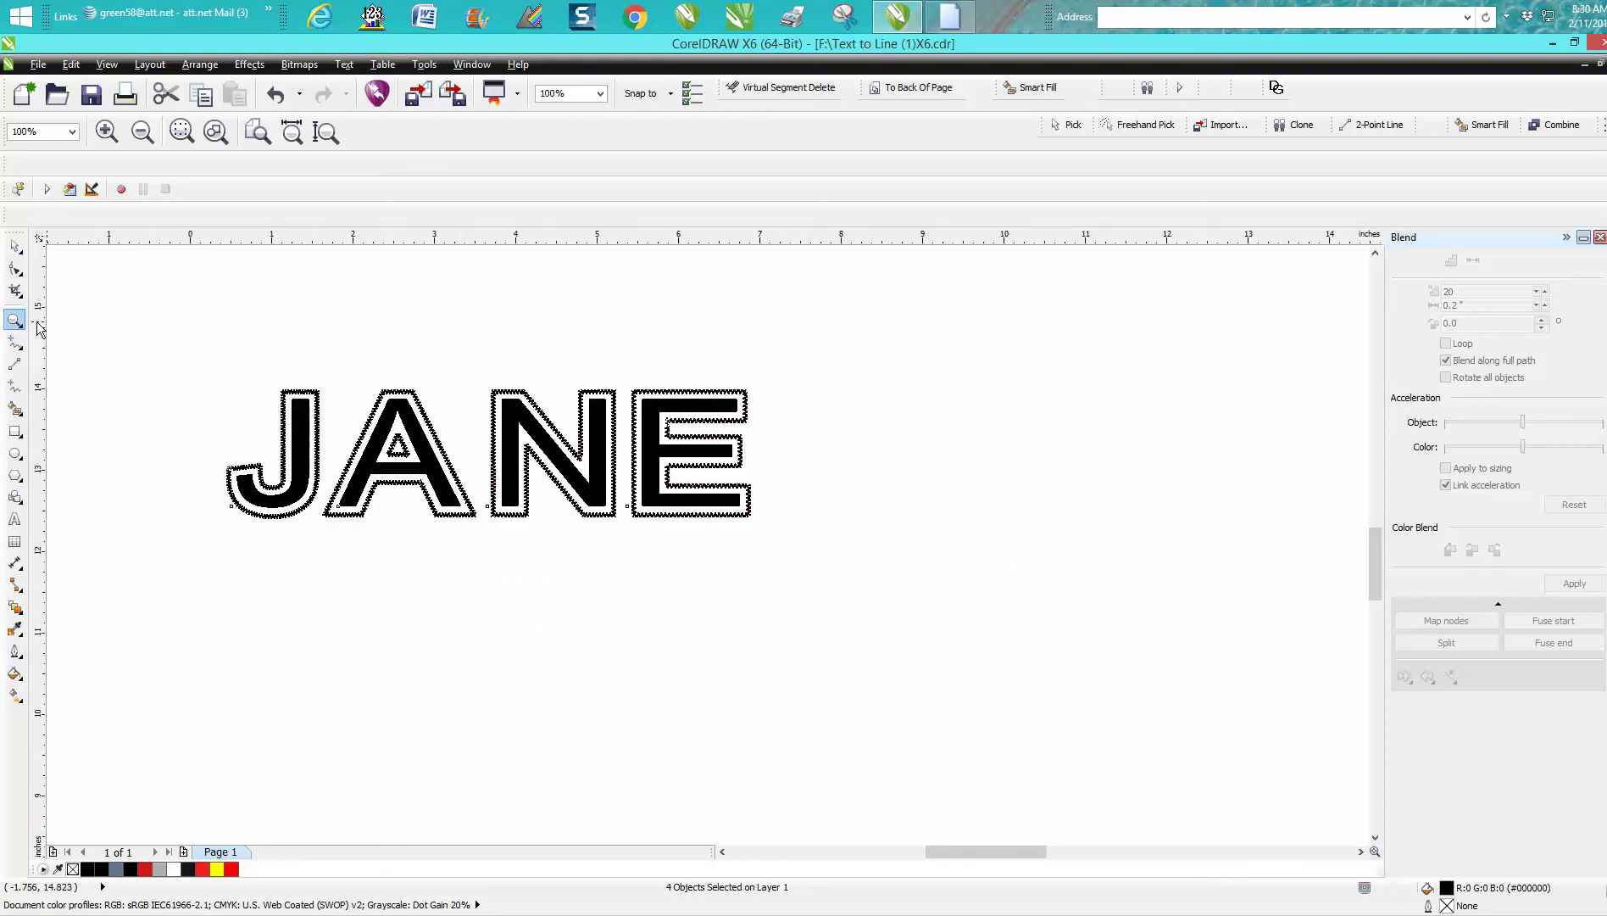
# Step: Break the J's stitch blend apart and move its stitch group 2 inches down
pyautogui.moveTo(171, 377); pyautogui.dragTo(498, 547)
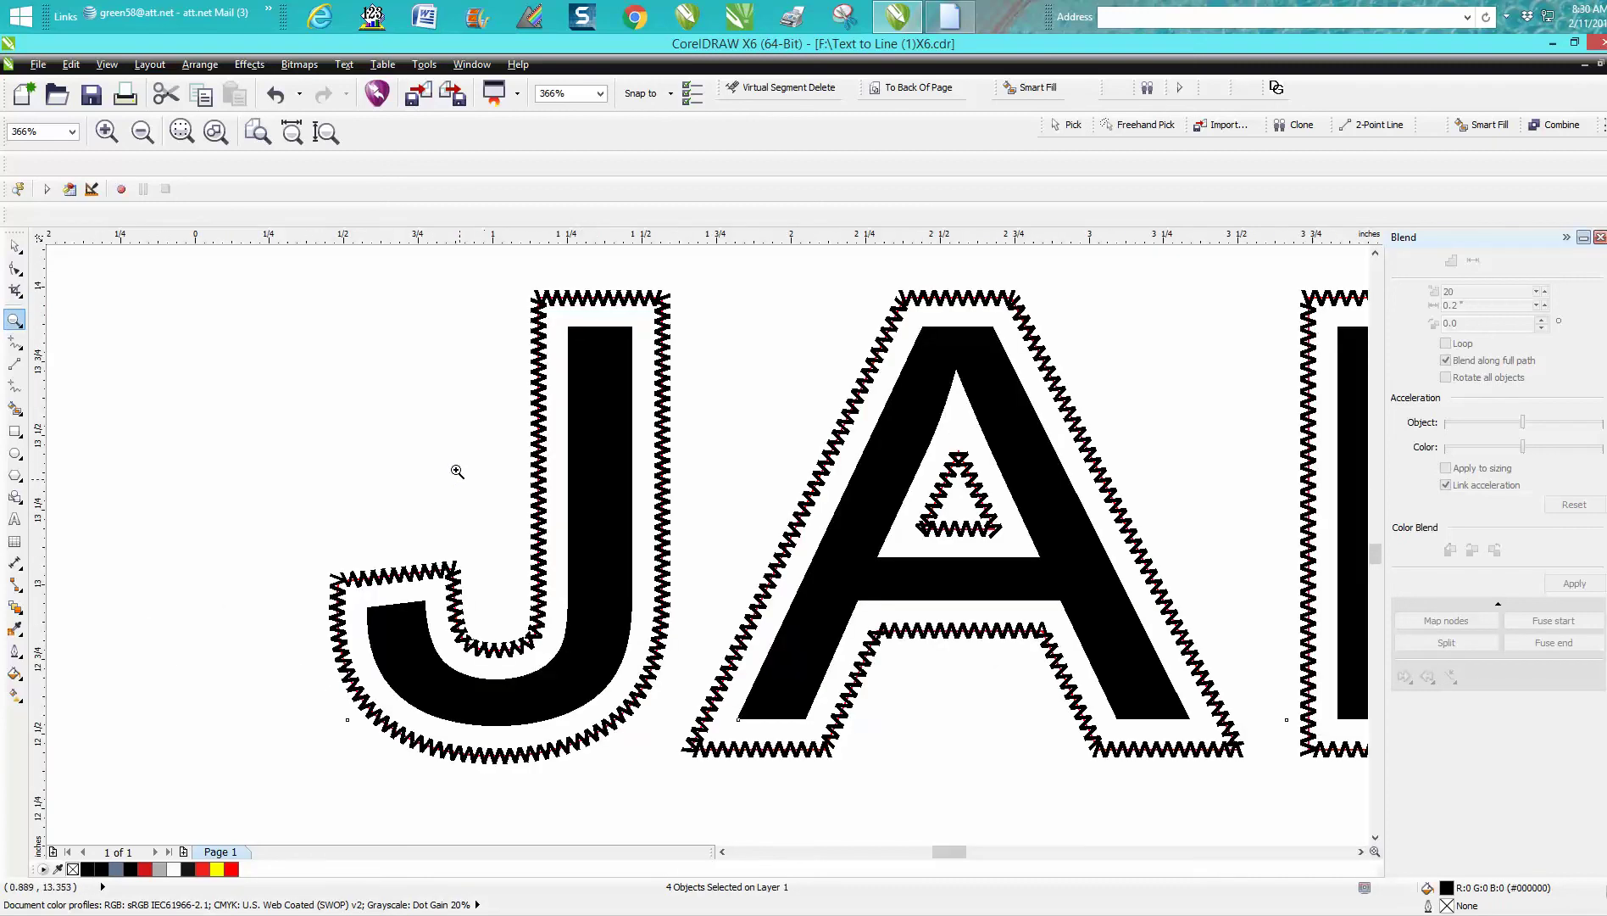
pyautogui.click(15, 247)
pyautogui.click(340, 585)
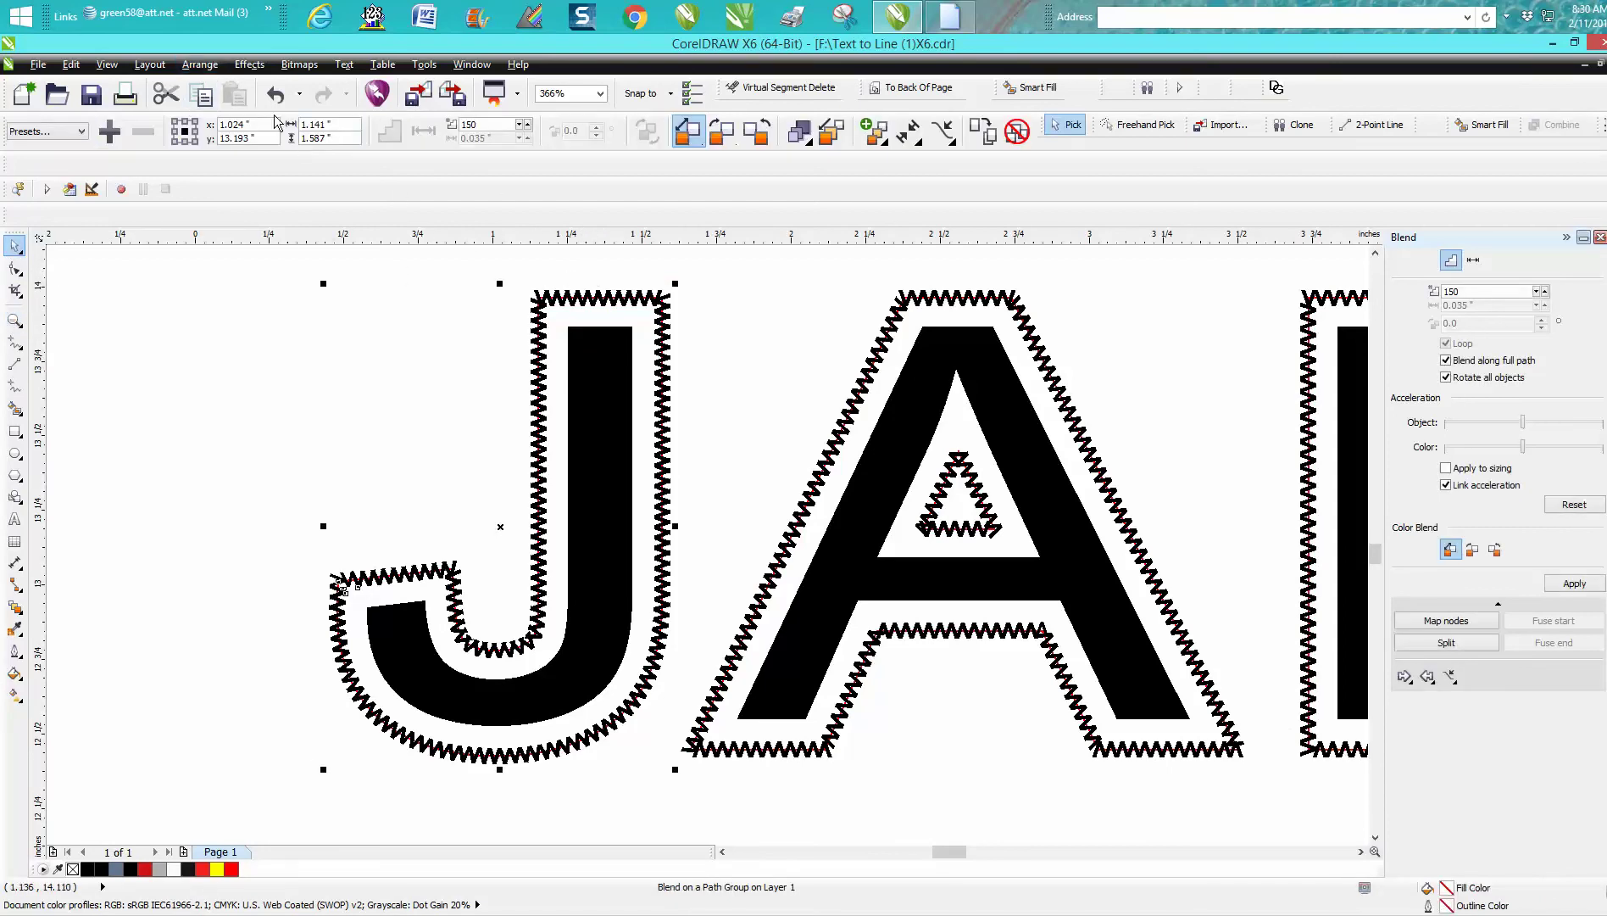
pyautogui.click(202, 67)
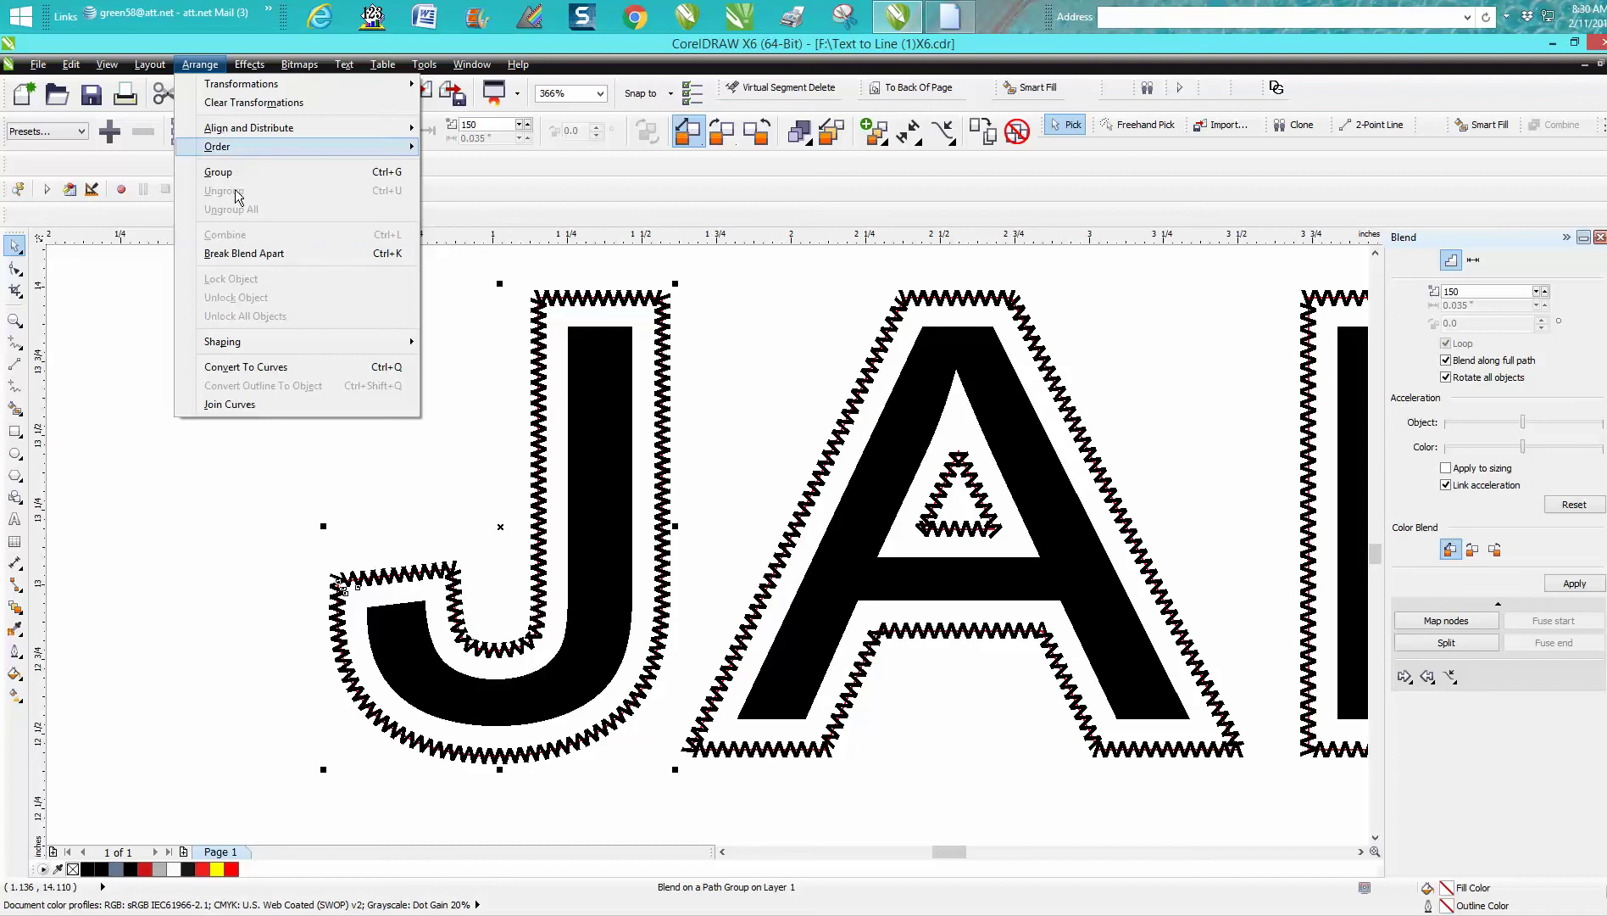
pyautogui.click(265, 254)
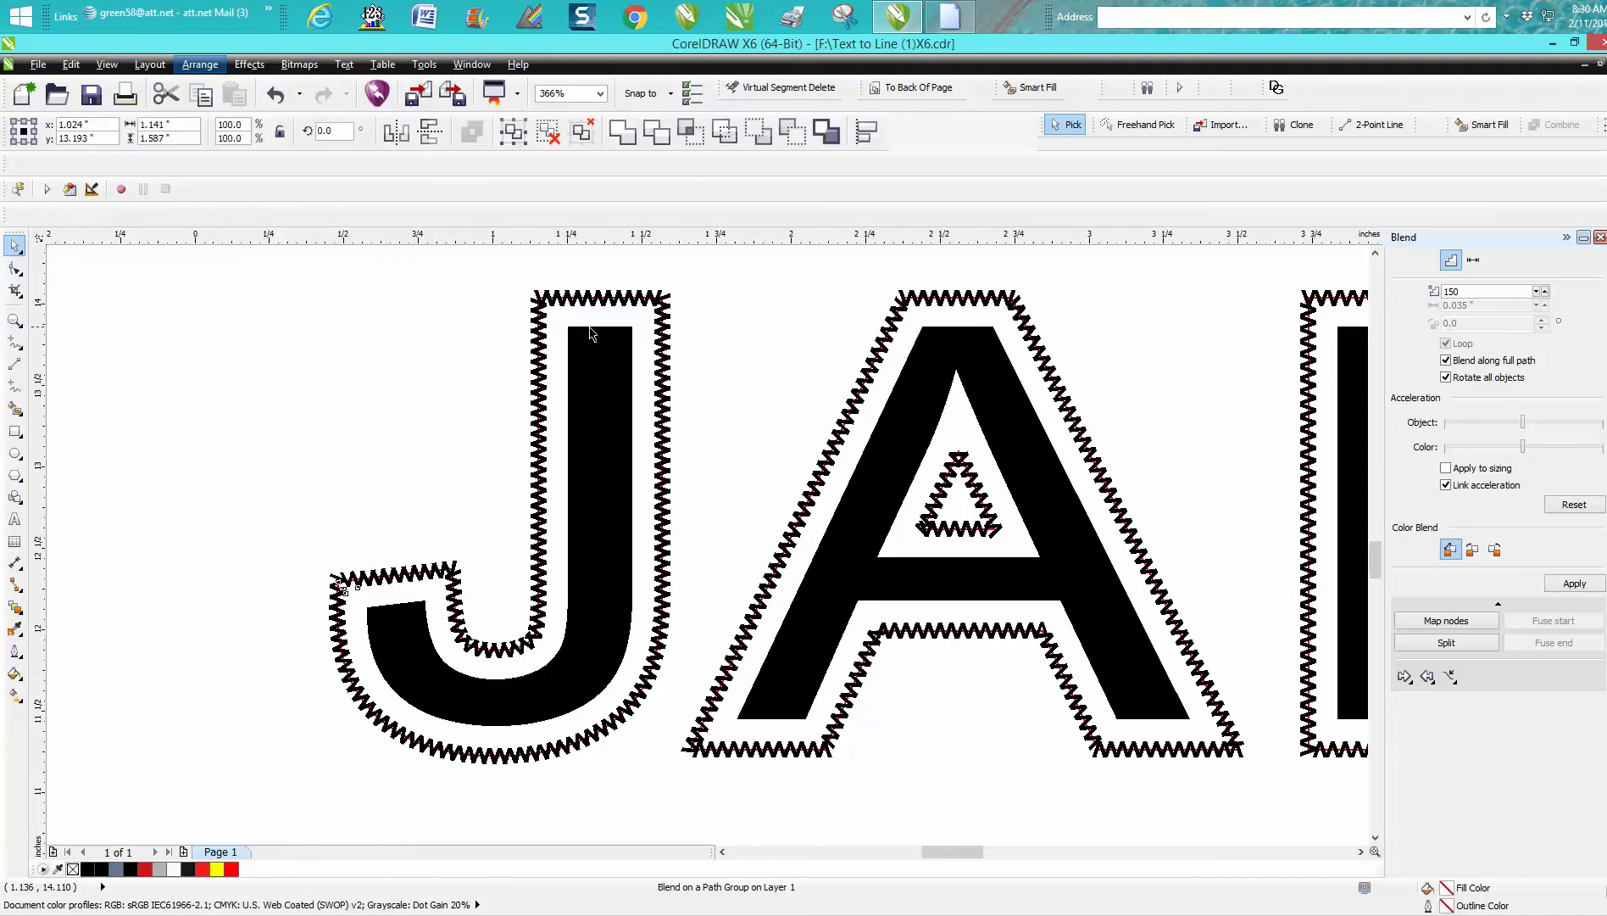
pyautogui.press('F3')
pyautogui.click(592, 459)
pyautogui.click(590, 435)
pyautogui.press('Down')
pyautogui.press('Down')
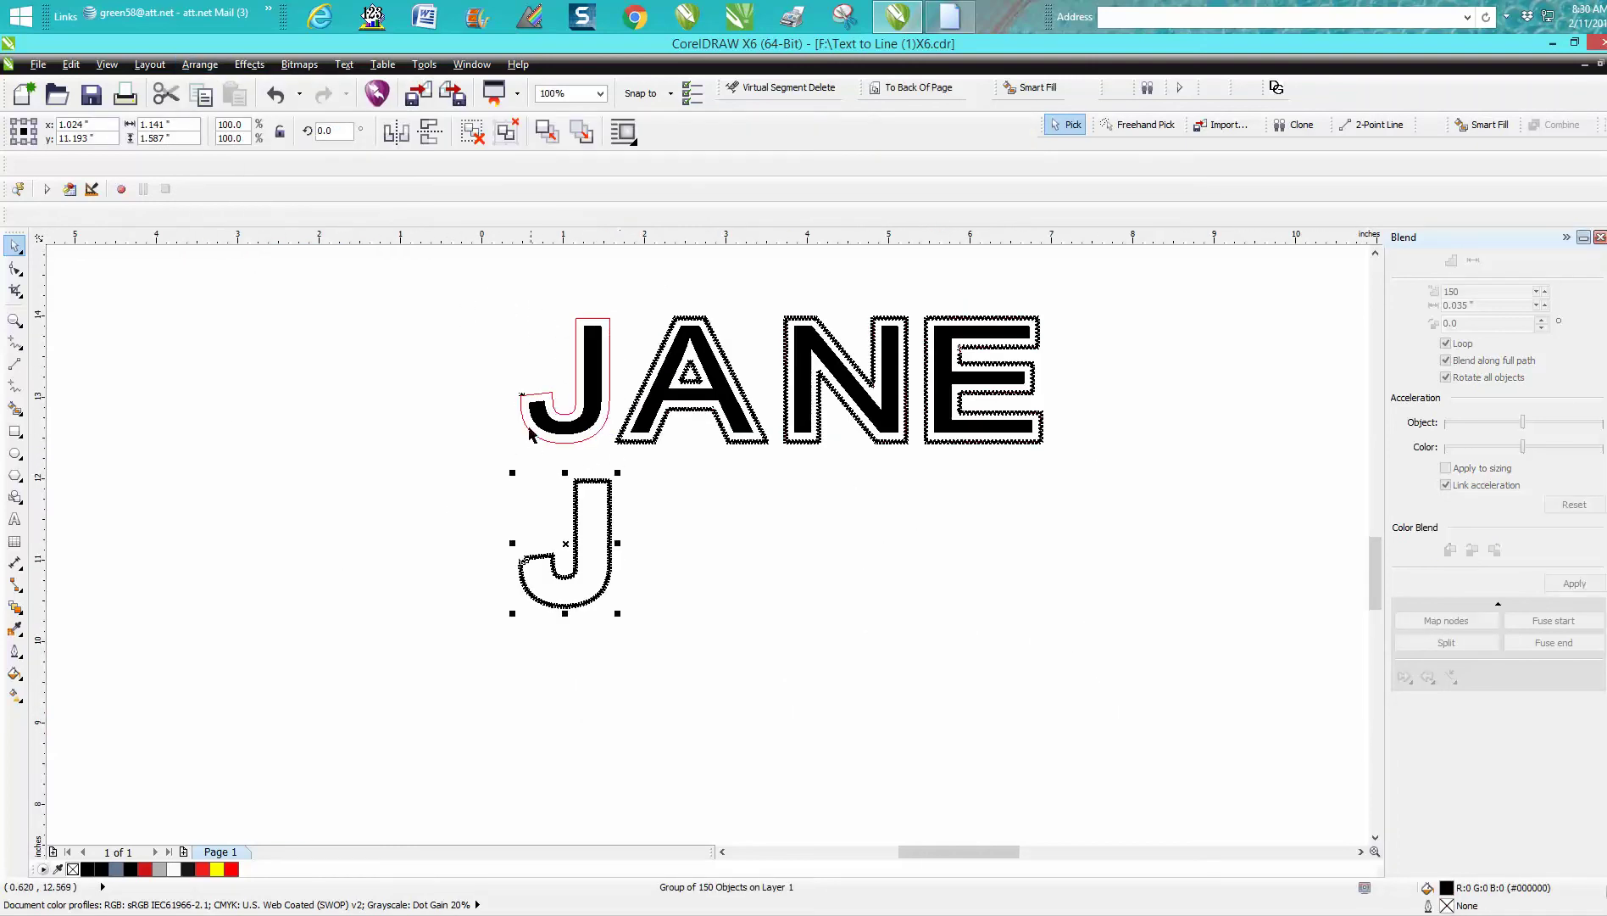
# Step: Move the J's hook pieces down onto the lower J and delete the red J guide curve
pyautogui.moveTo(509, 384); pyautogui.dragTo(532, 404)
pyautogui.press('Down')
pyautogui.press('Down')
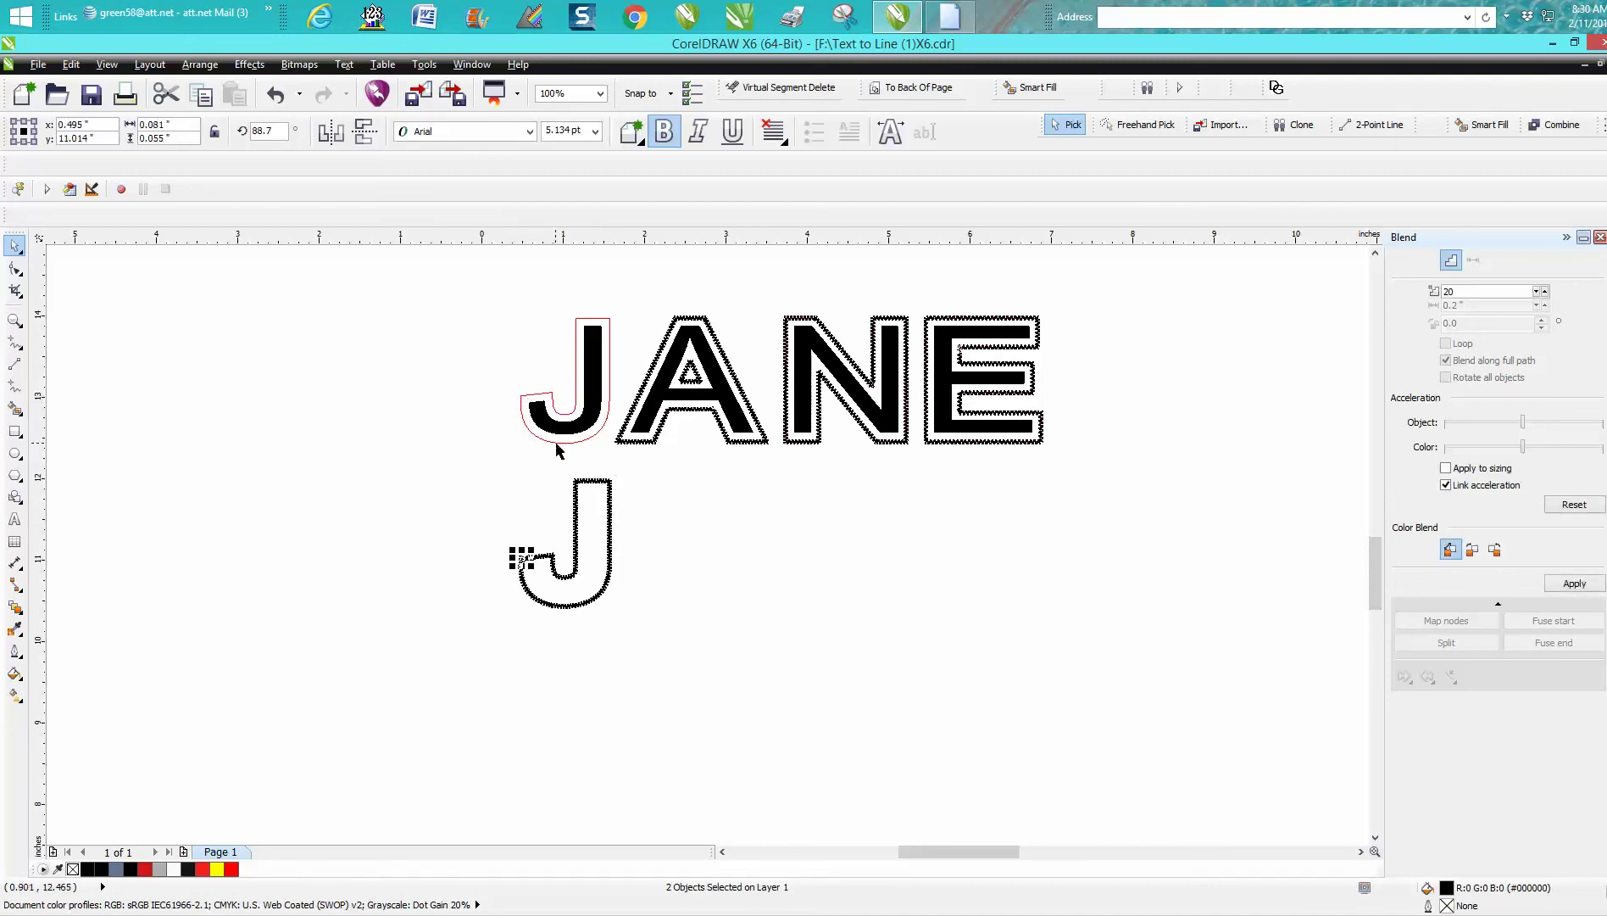
pyautogui.click(560, 441)
pyautogui.press('Delete')
# Step: Move the three-part outline J up onto the black J and zoom in on J and A
pyautogui.moveTo(492, 474); pyautogui.dragTo(681, 633)
pyautogui.press('t')
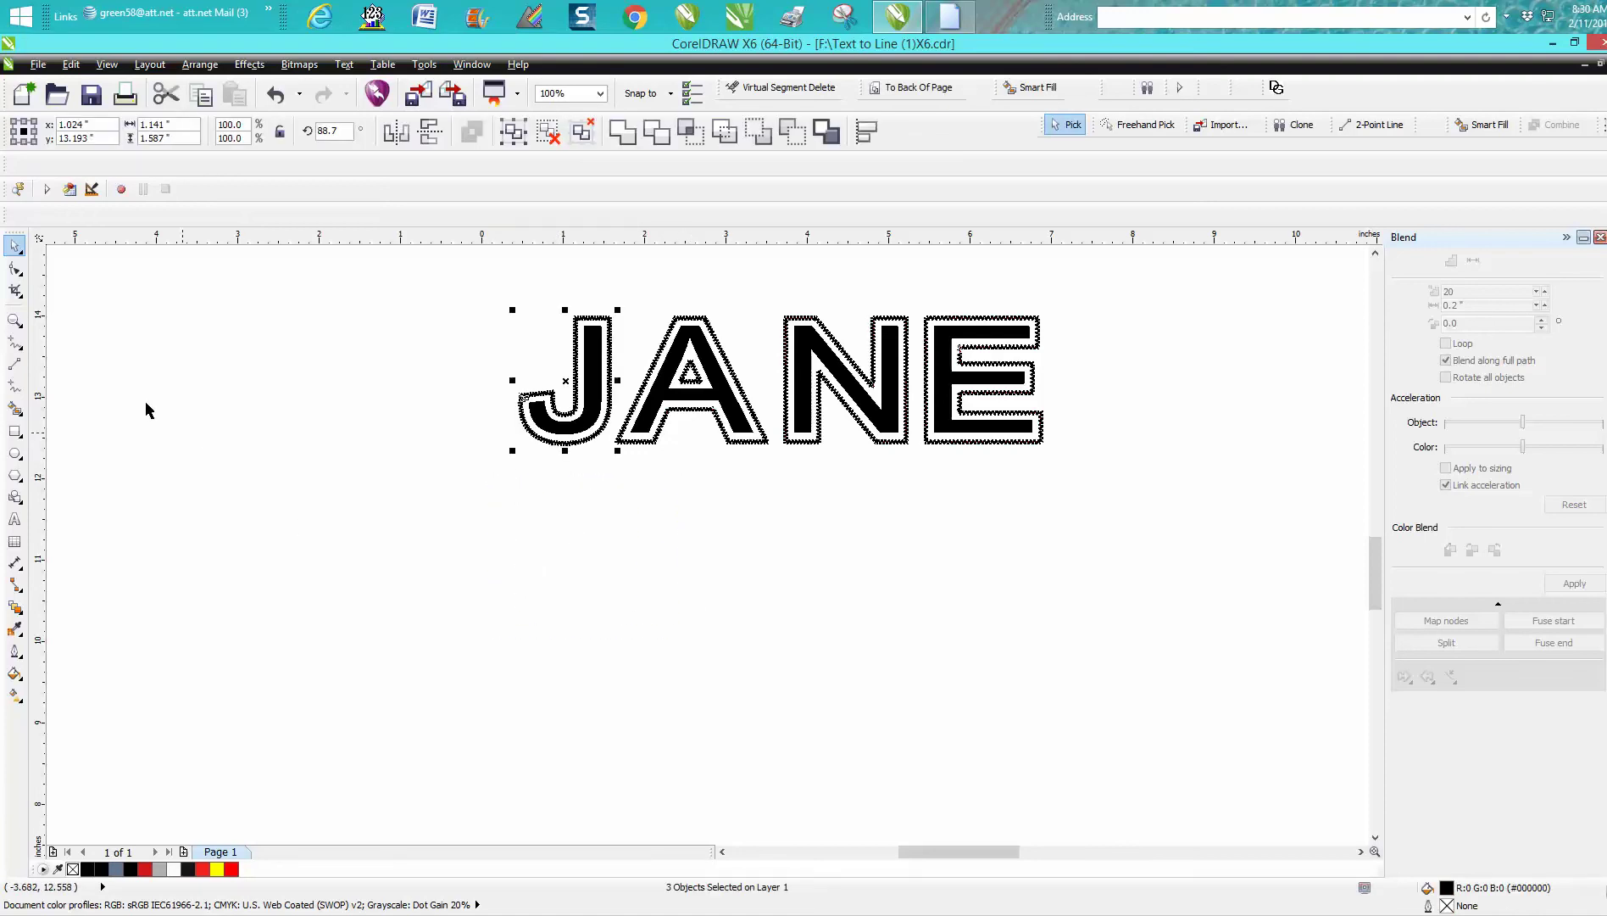
pyautogui.click(15, 320)
pyautogui.moveTo(523, 296); pyautogui.dragTo(682, 469)
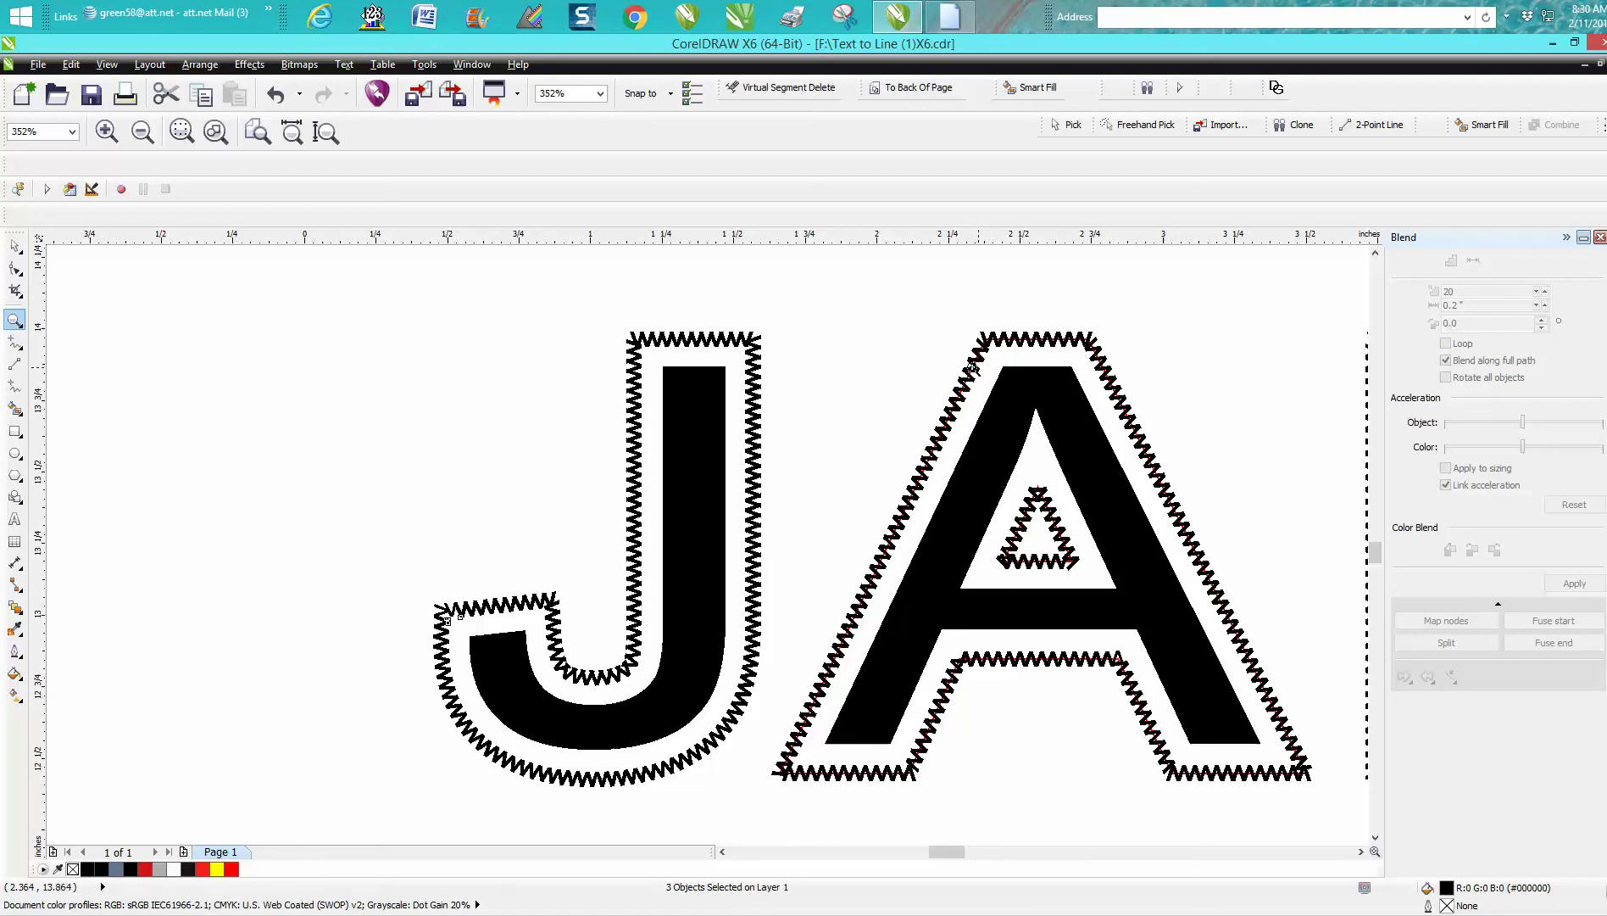
pyautogui.moveTo(971, 328); pyautogui.dragTo(1134, 378)
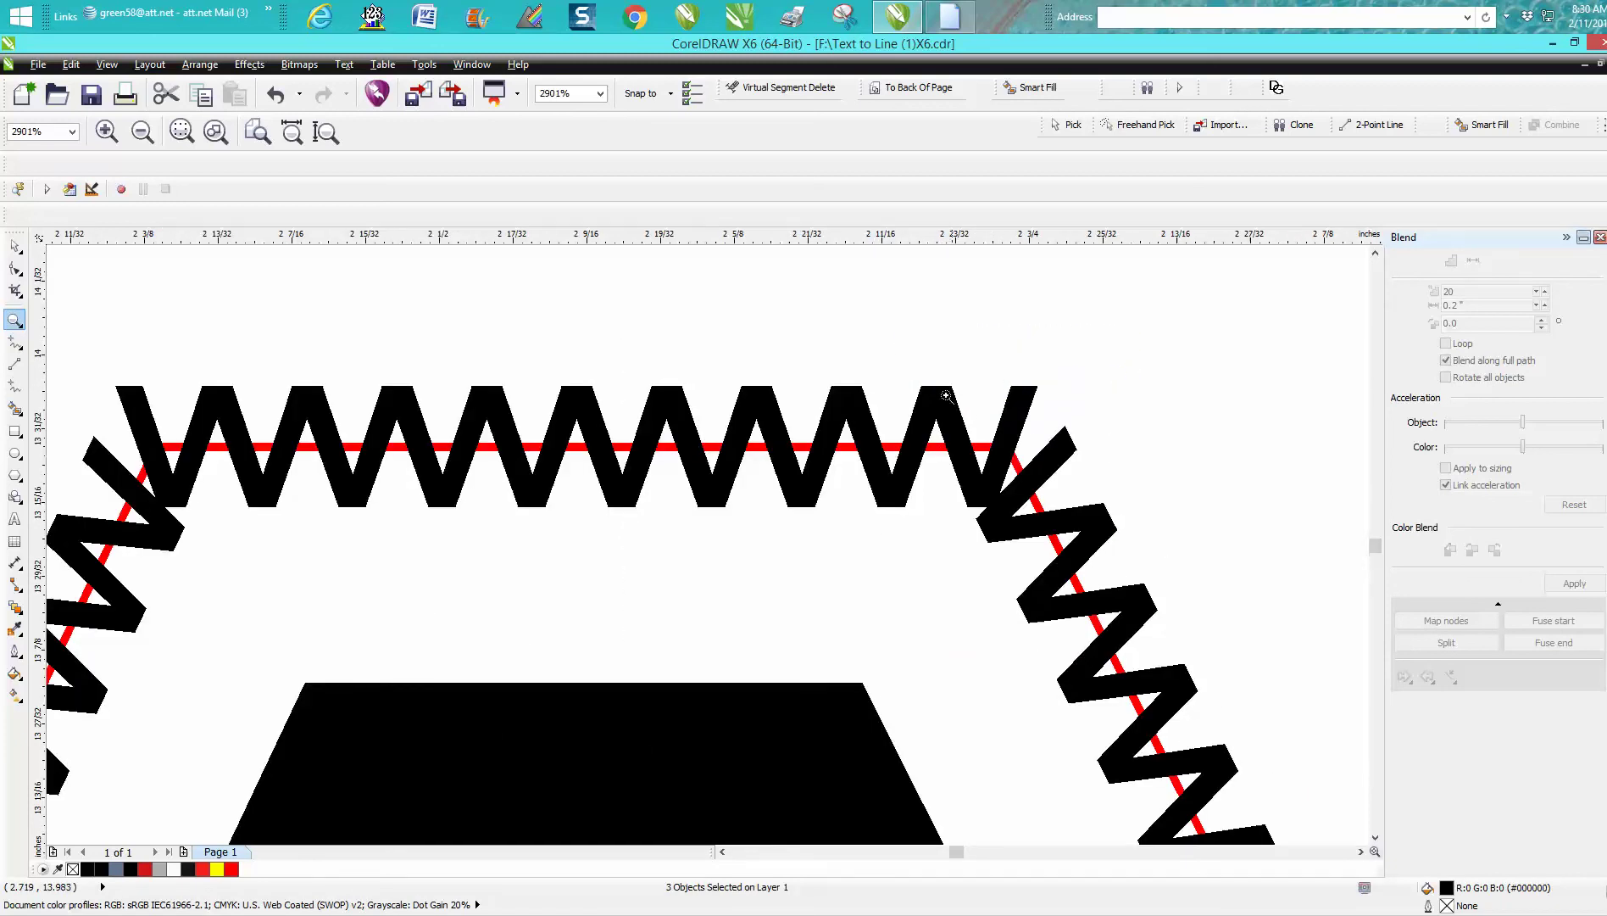
pyautogui.scroll(-2, 943, 395)
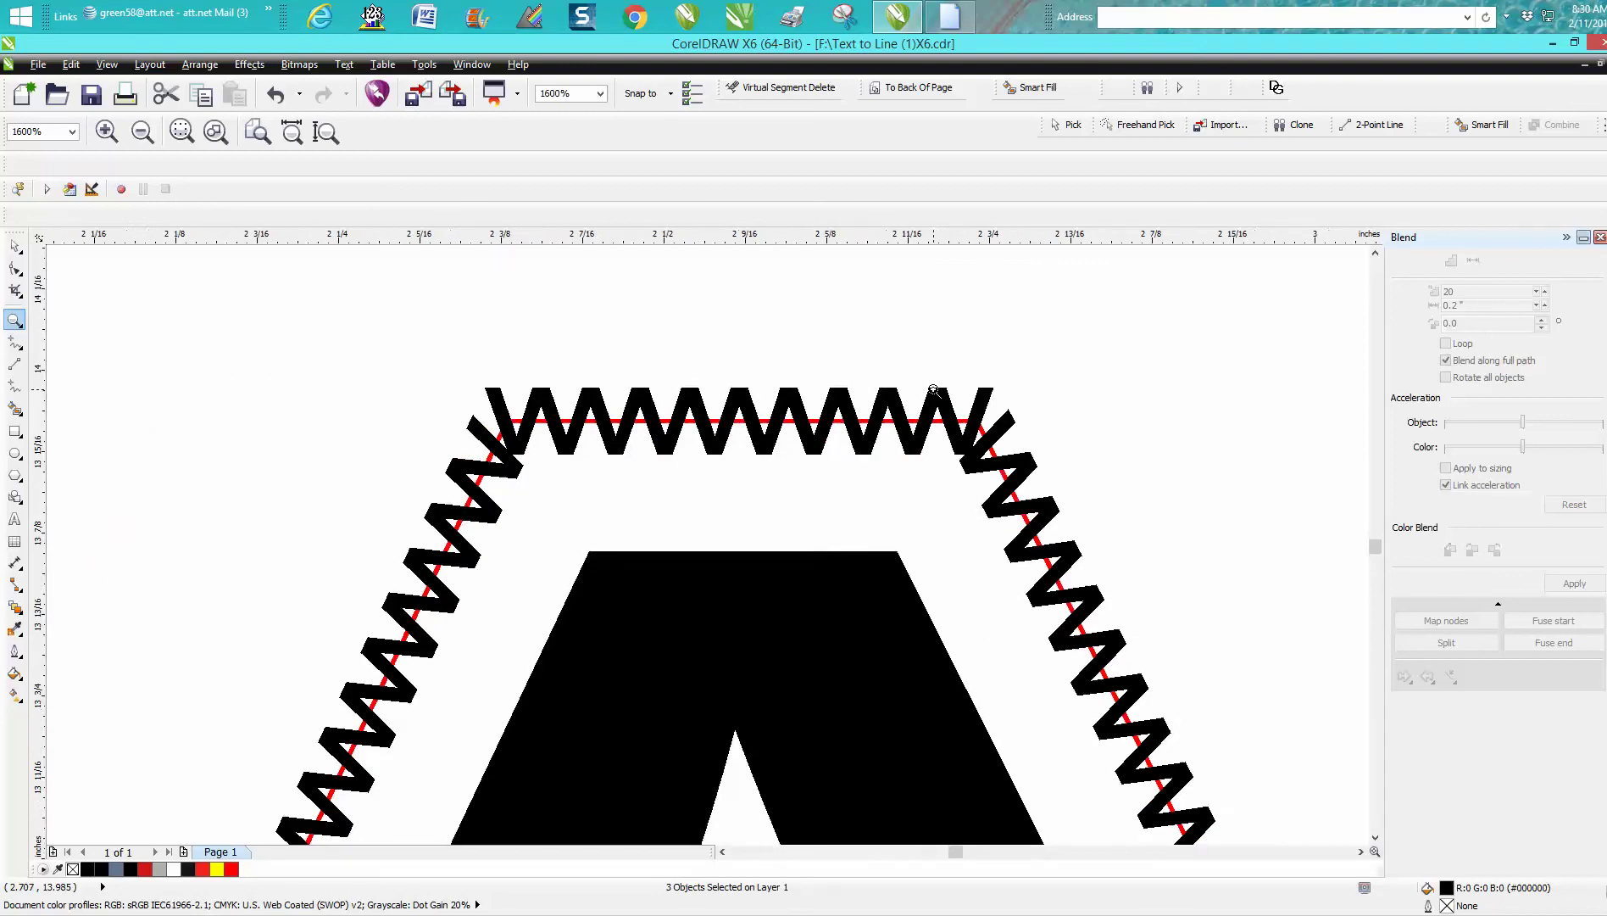
pyautogui.scroll(-2, 933, 390)
pyautogui.scroll(-1, 927, 380)
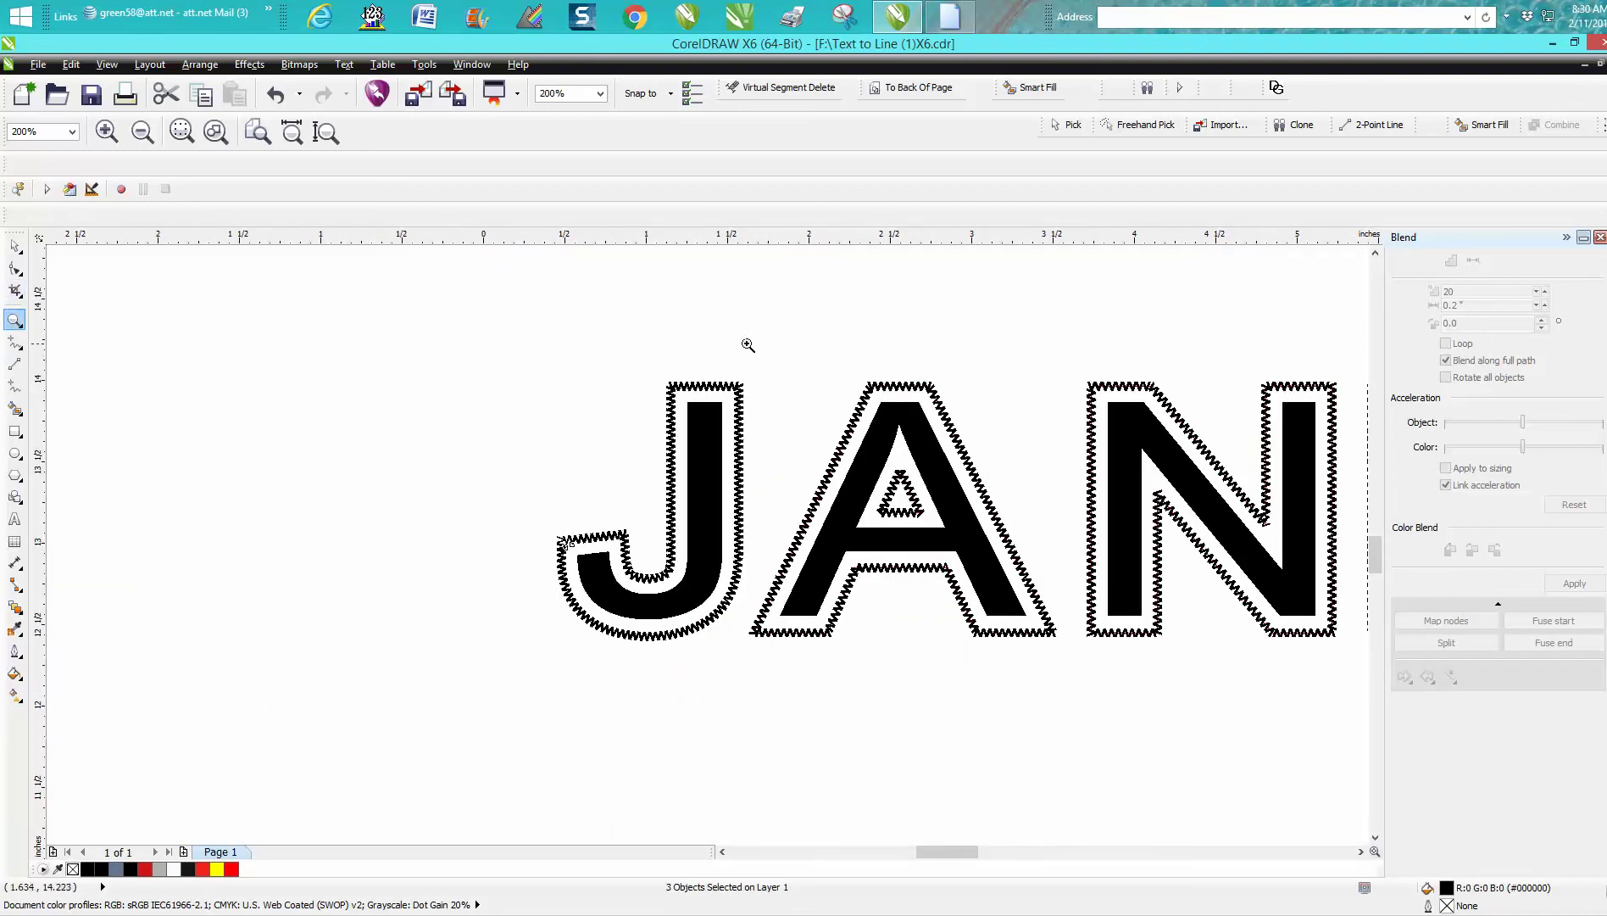
pyautogui.moveTo(749, 346); pyautogui.dragTo(1128, 704)
# Step: Break the A's stitch blend apart and move its red centre path 2 inches down
pyautogui.click(19, 250)
pyautogui.click(689, 311)
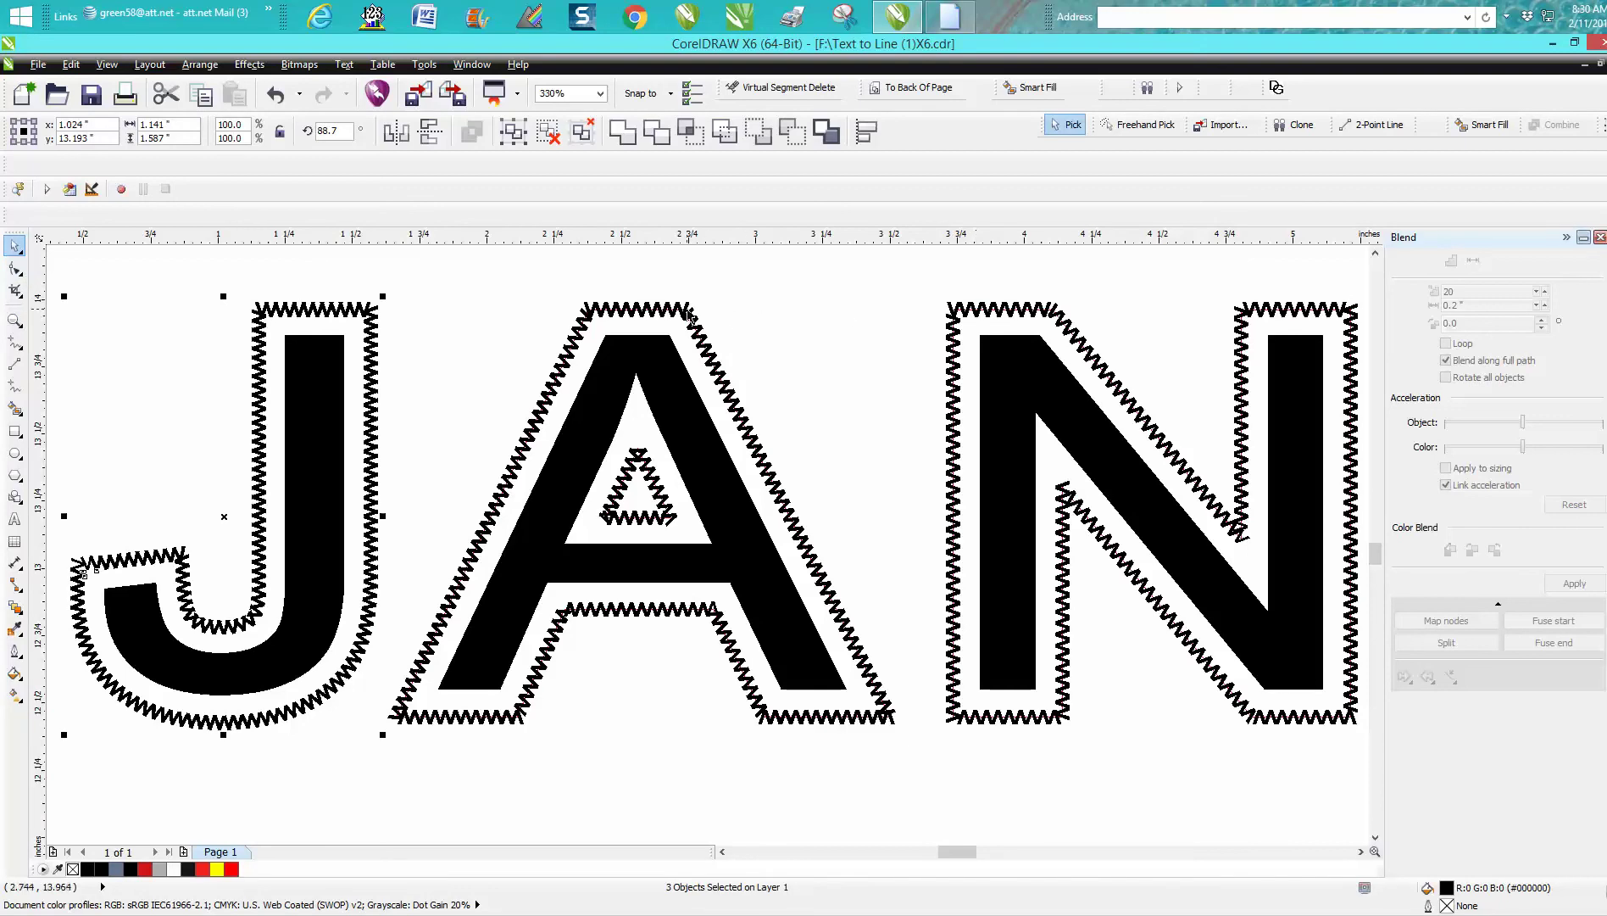
pyautogui.click(200, 65)
pyautogui.click(246, 252)
pyautogui.click(813, 728)
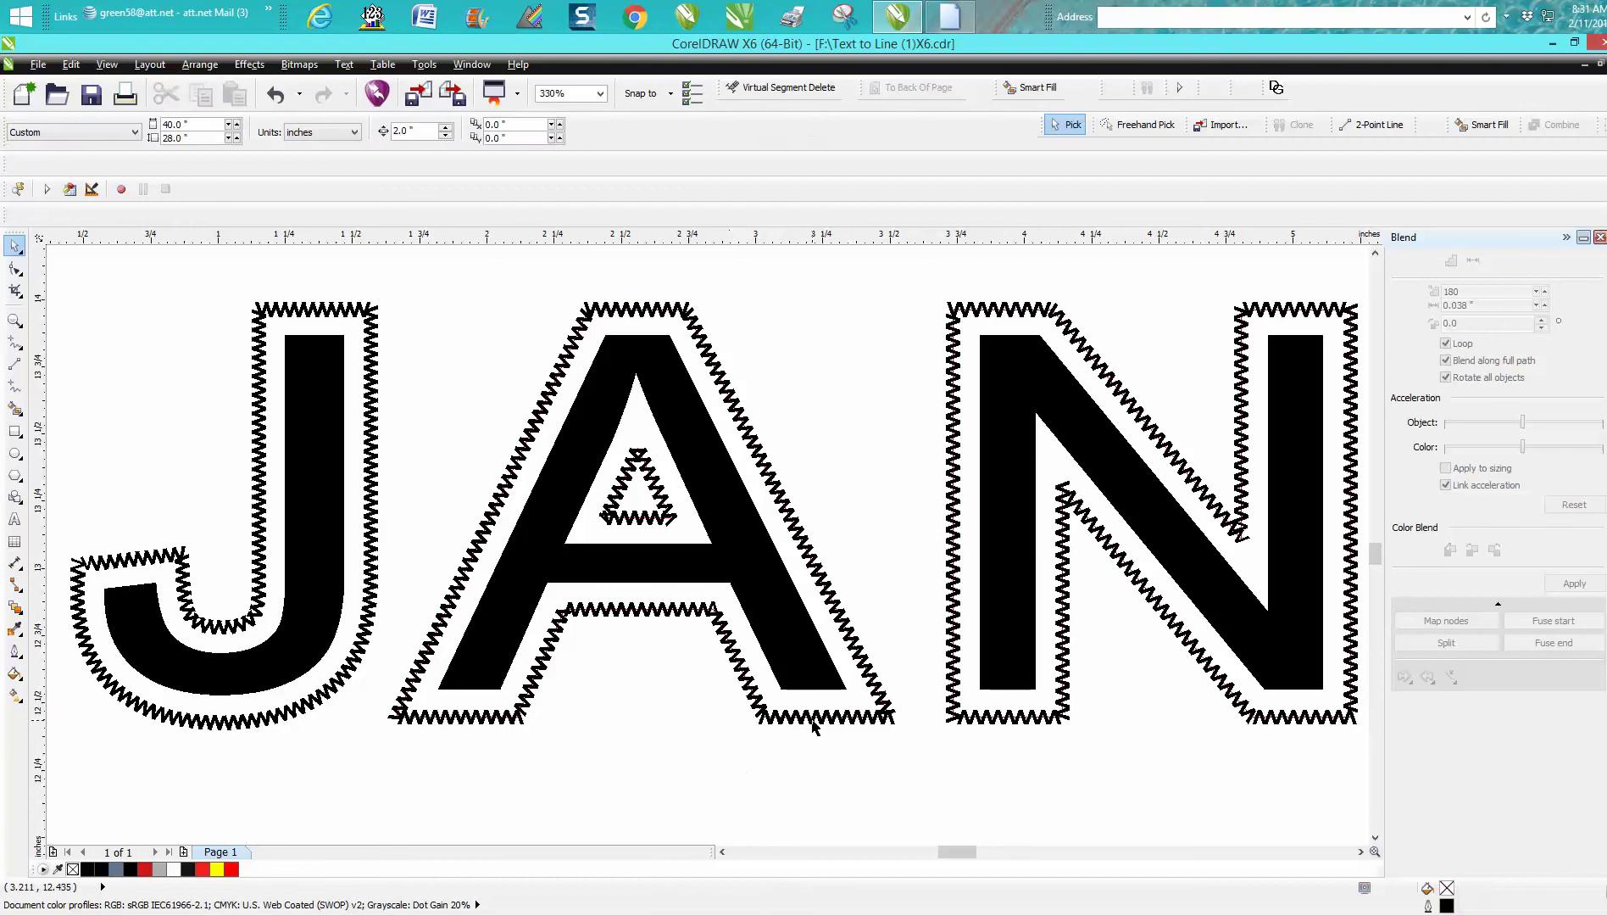
pyautogui.click(816, 713)
pyautogui.press('Down')
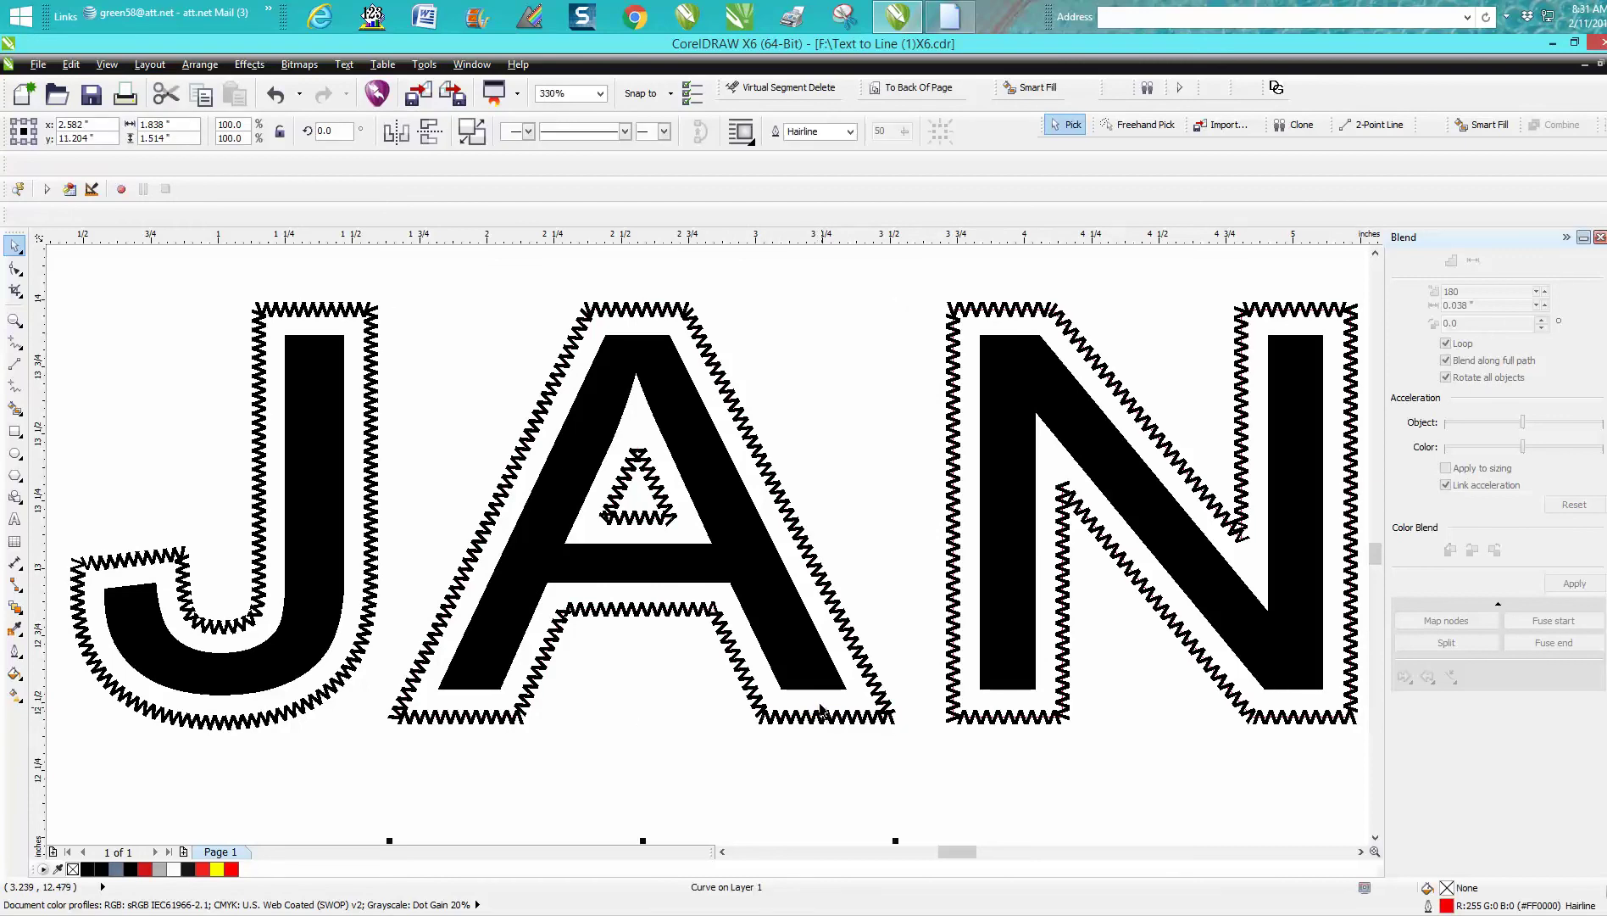
# Step: Give the A's centre path a black 1.0 pt outline
pyautogui.scroll(-2, 821, 710)
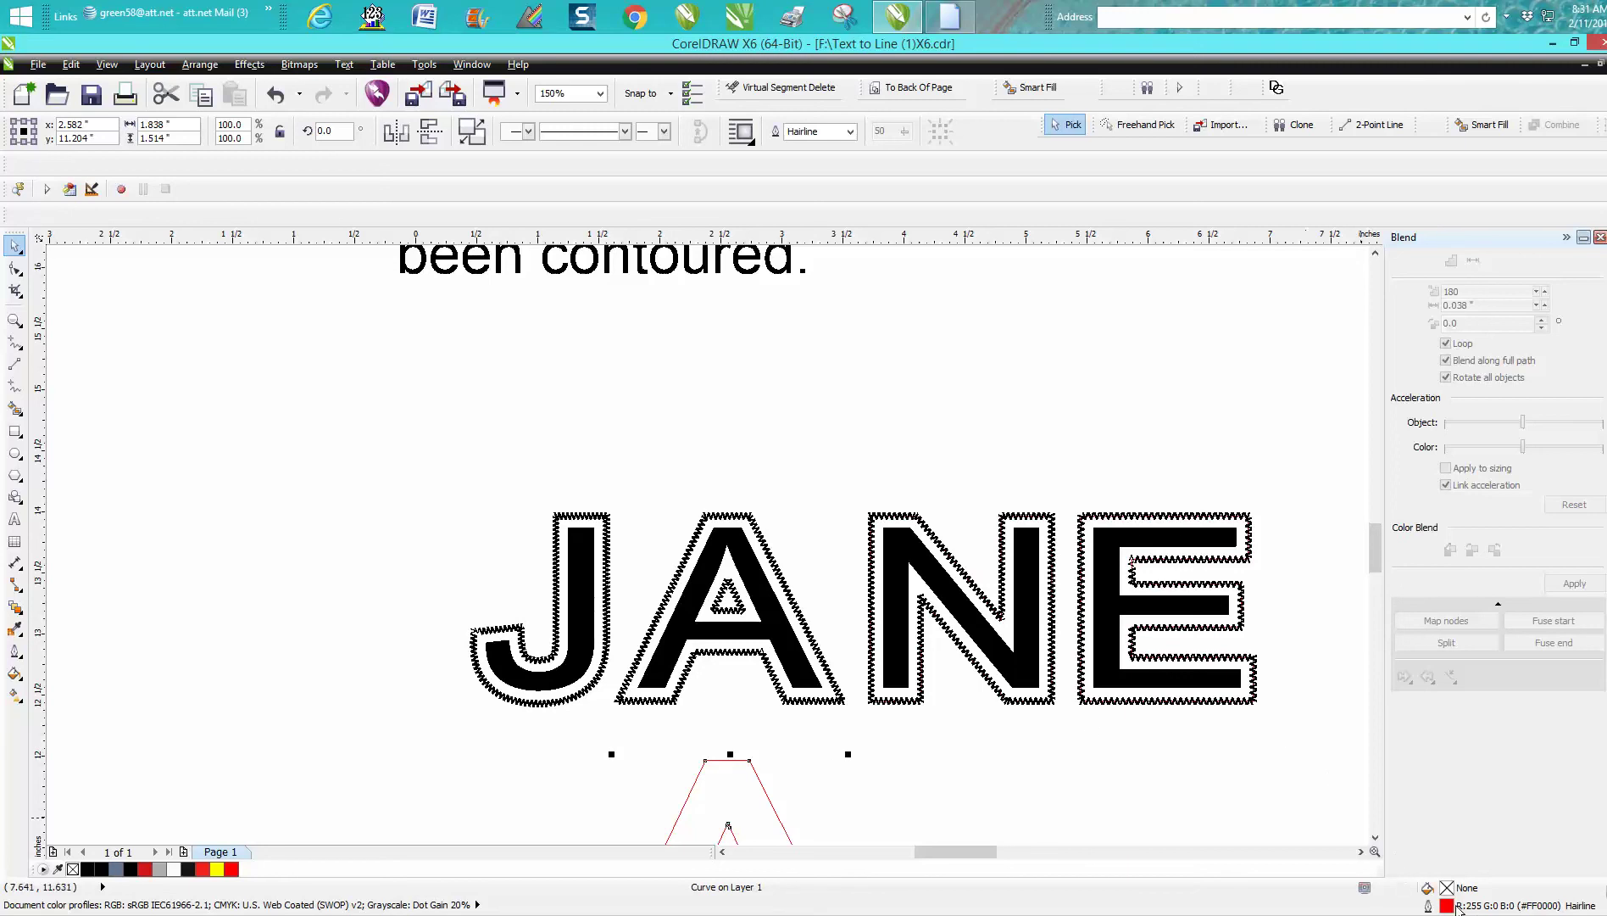
pyautogui.doubleClick(1431, 905)
pyautogui.click(742, 352)
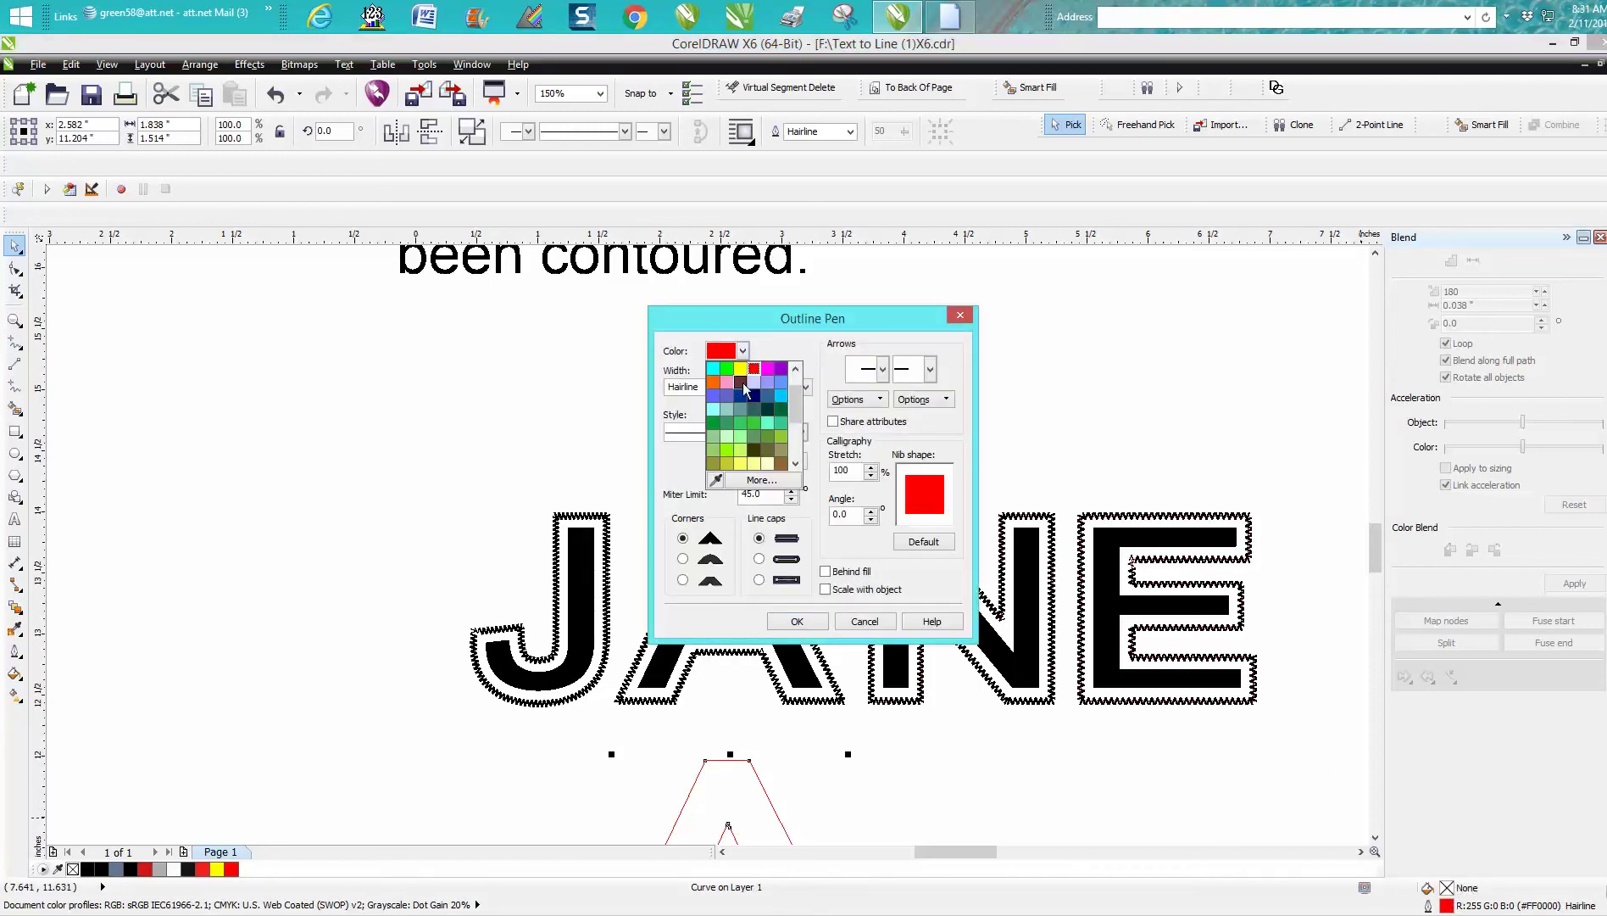
pyautogui.scroll(2, 795, 399)
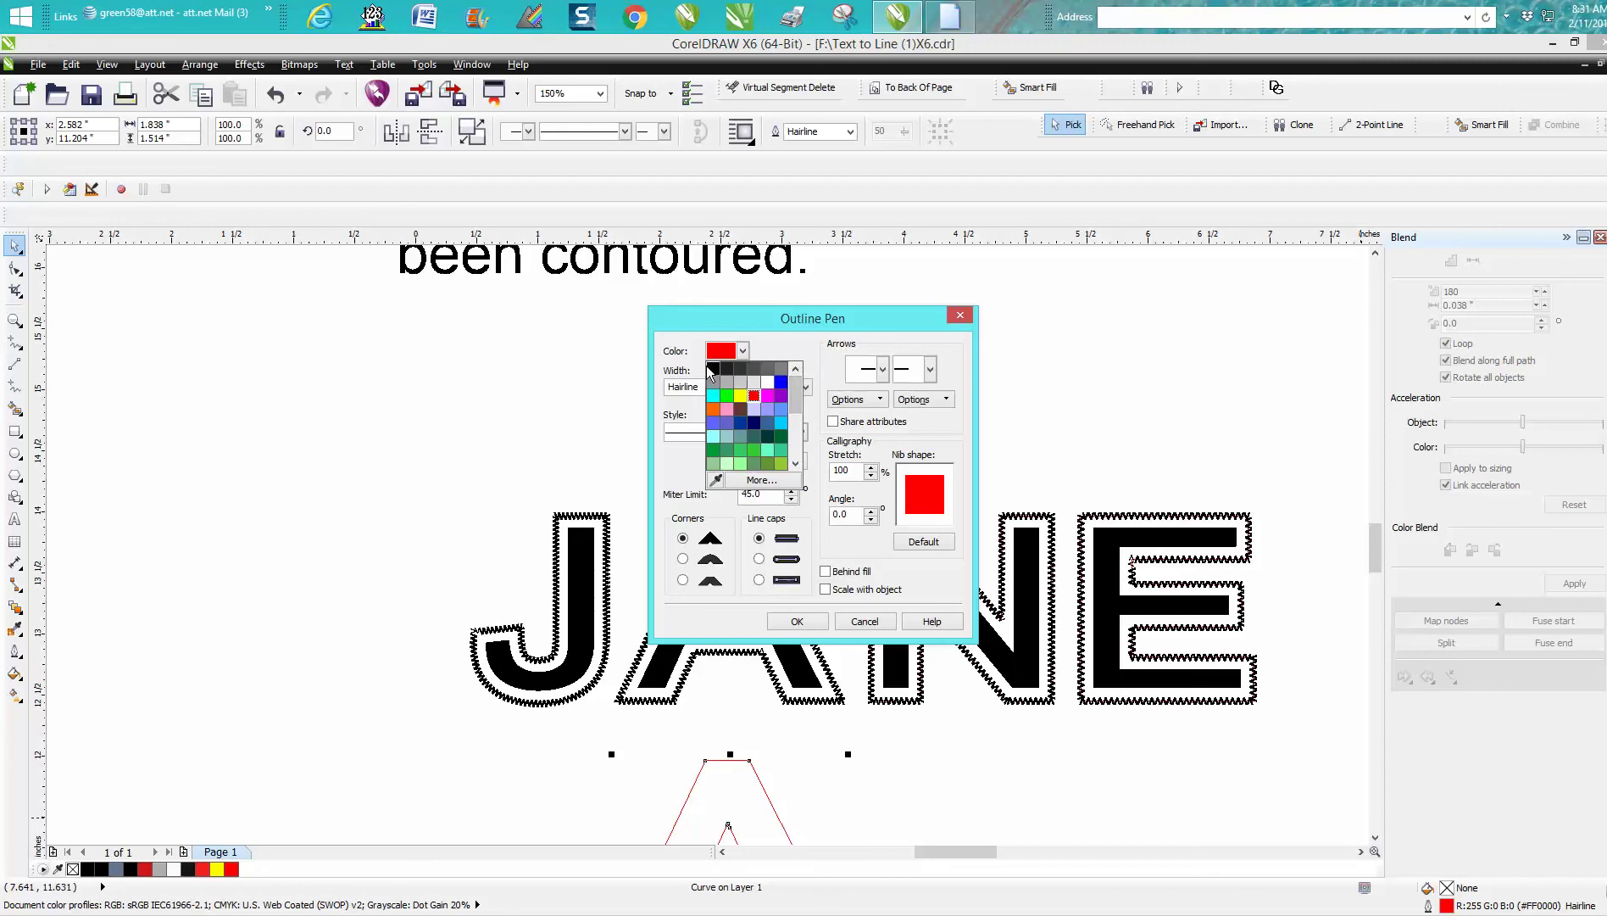
pyautogui.click(712, 369)
pyautogui.click(719, 387)
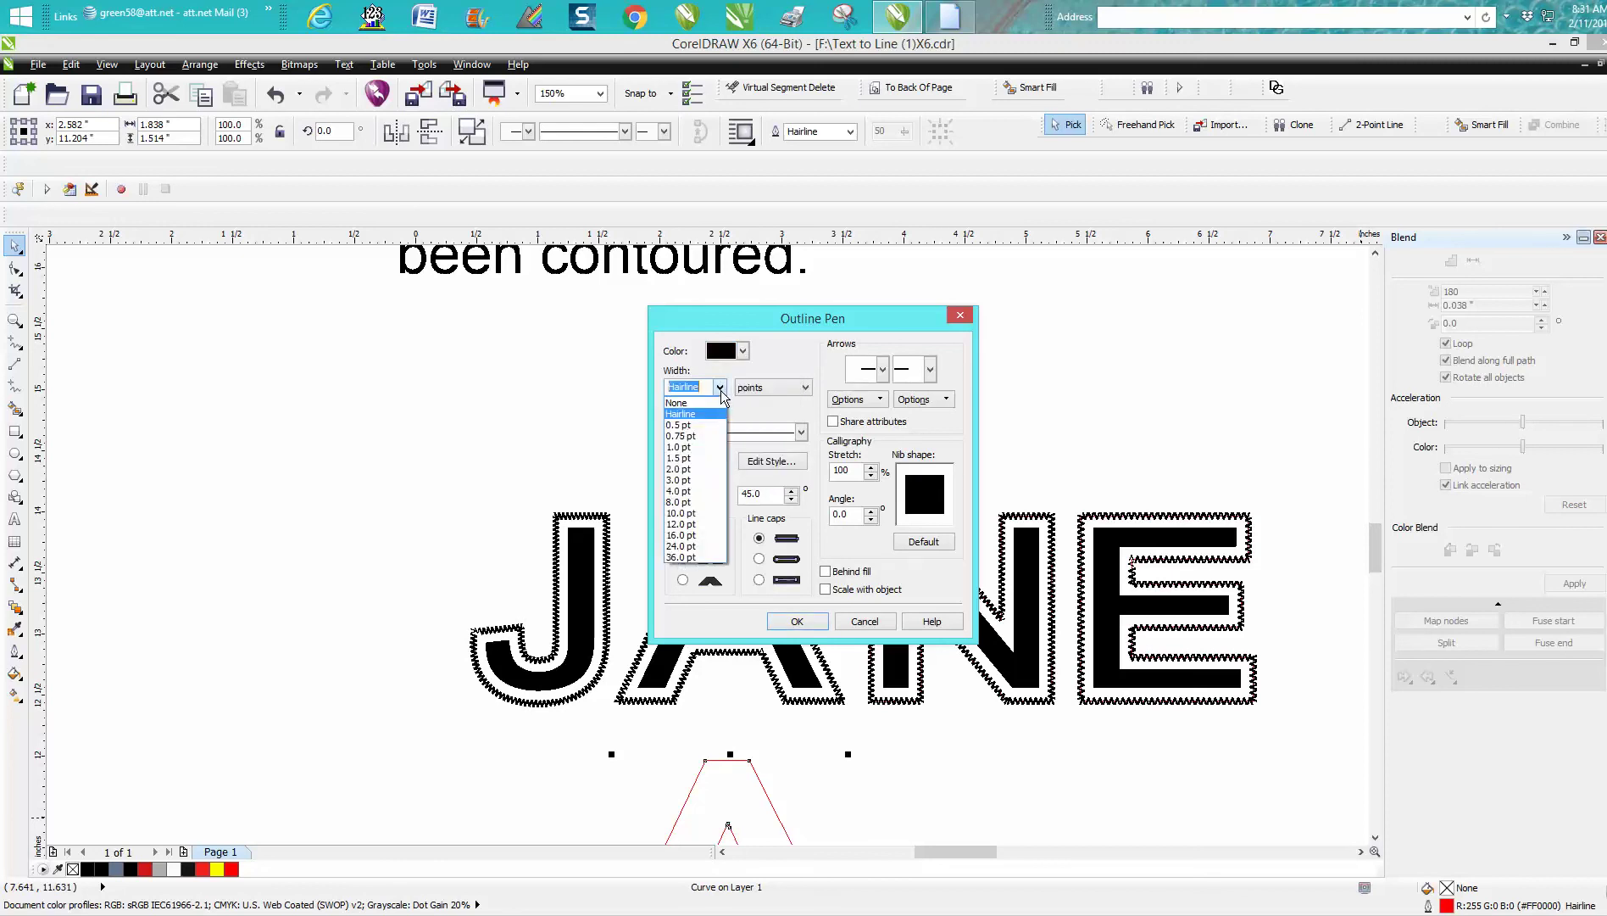
pyautogui.click(702, 447)
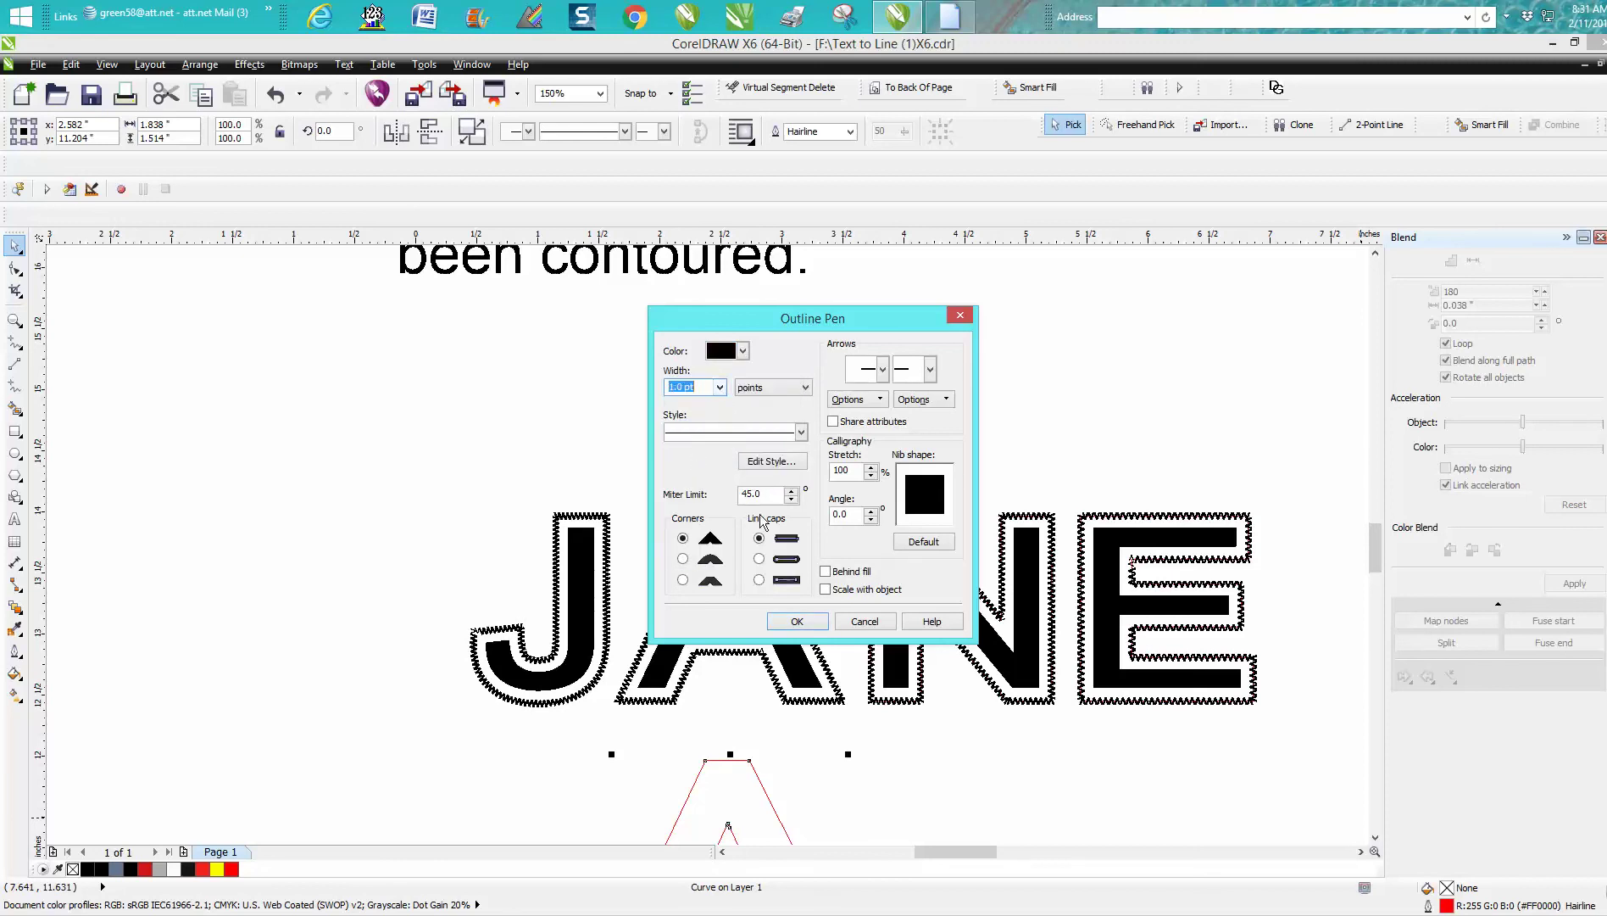
pyautogui.click(797, 622)
# Step: Move the centre path back up onto the A and zoom in on the A's top
pyautogui.hotkey('ctrl', 'z')
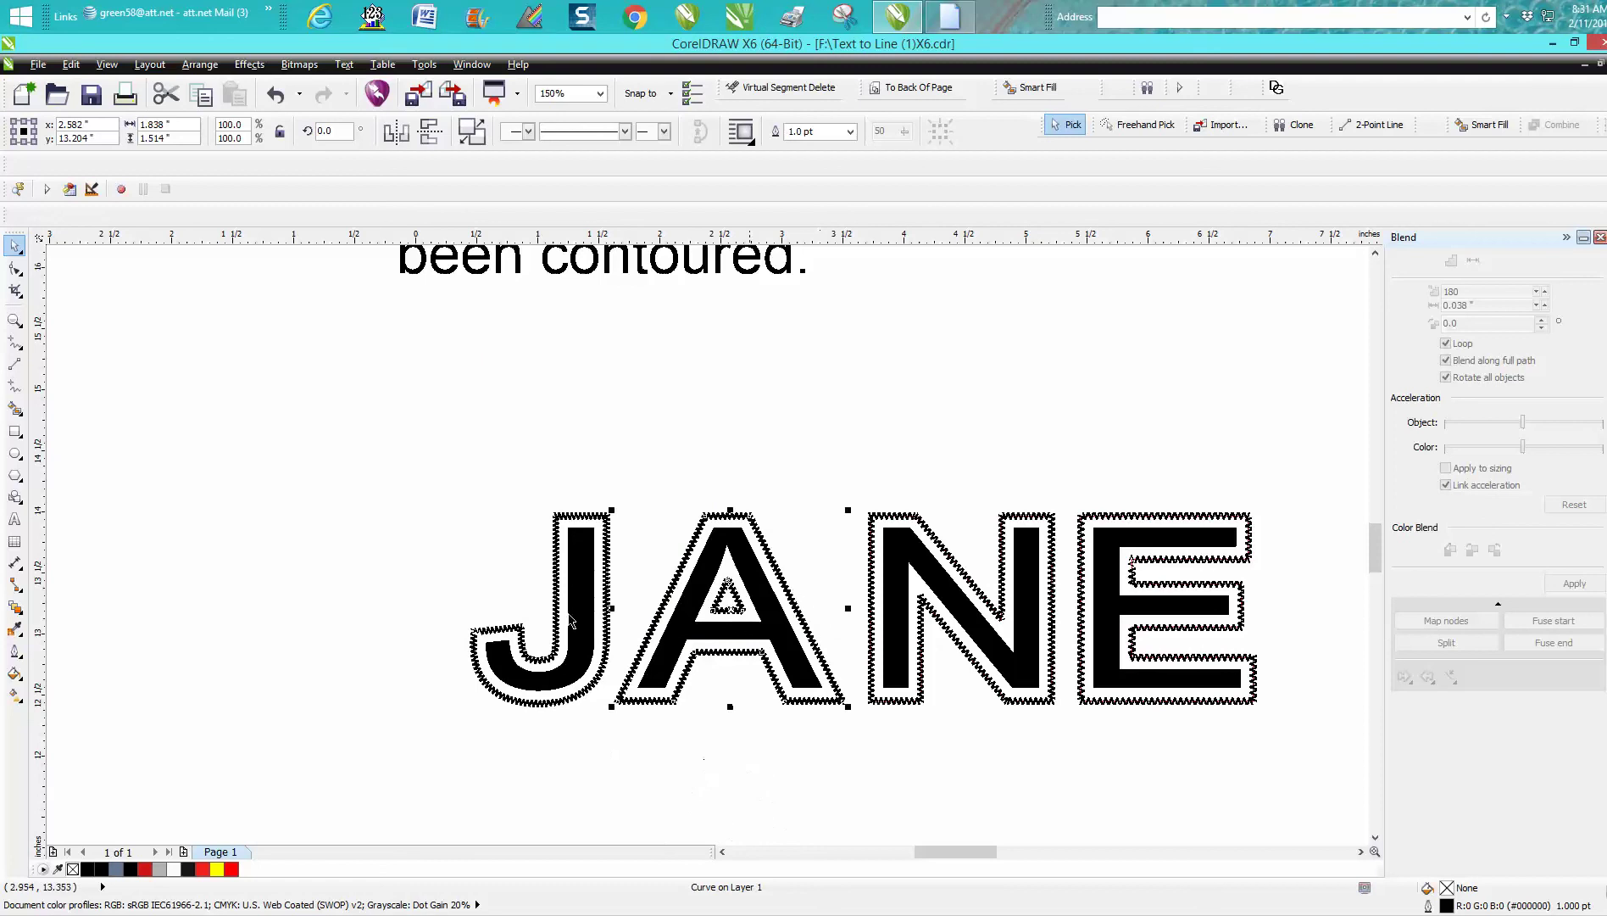
pyautogui.click(14, 321)
pyautogui.moveTo(670, 485); pyautogui.dragTo(802, 582)
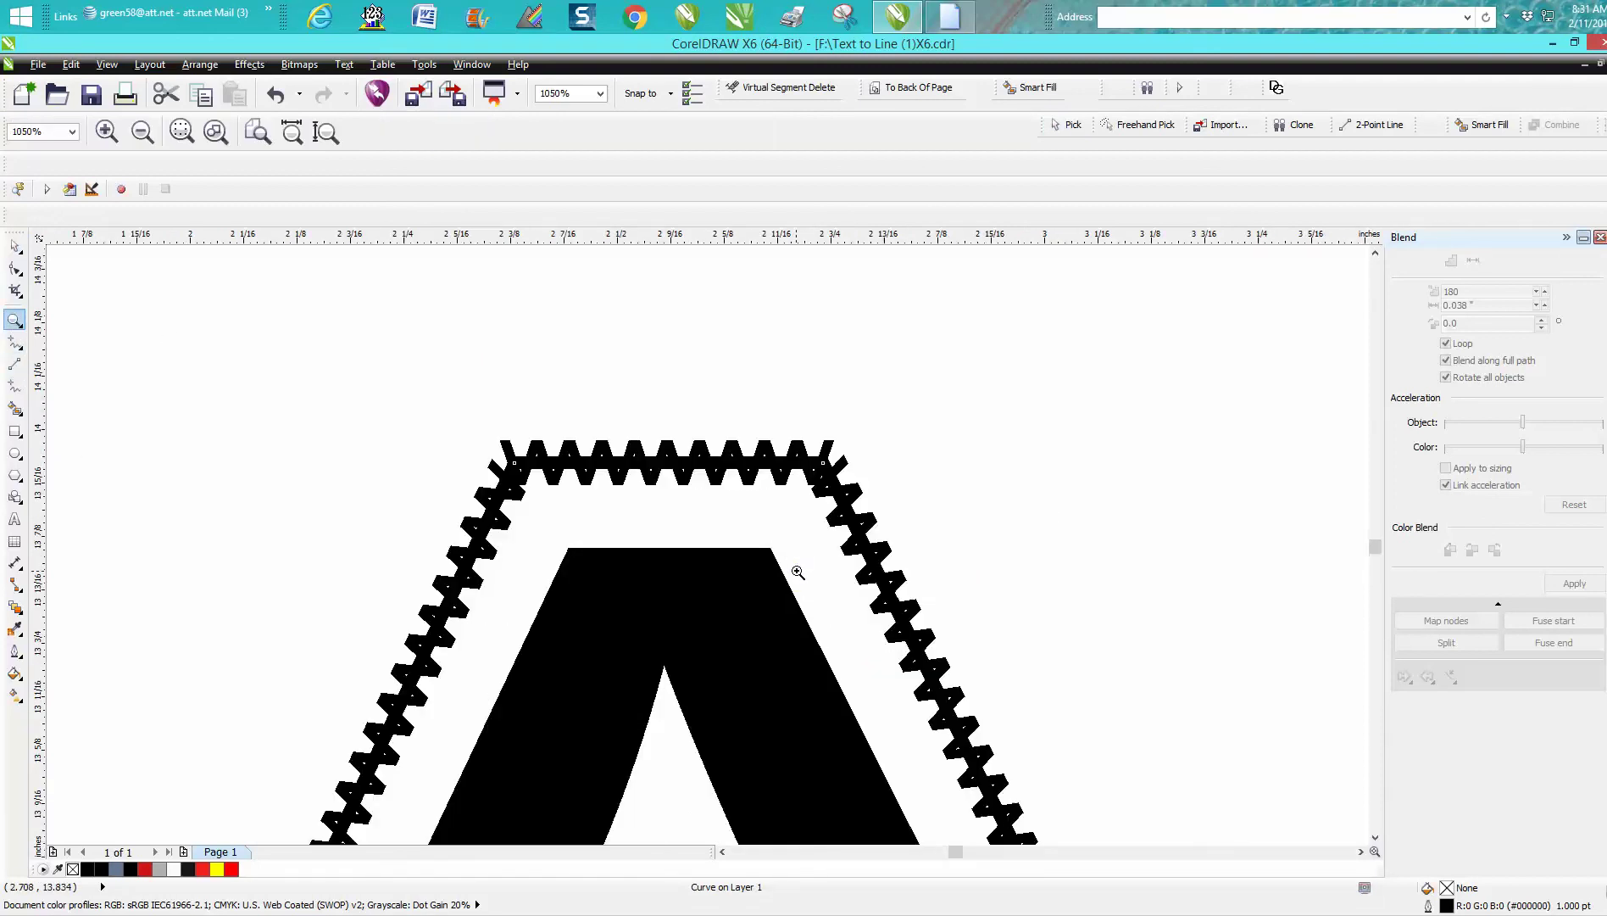
# Step: Give the A's centre path a 0.5 pt black outline and restore it onto the A
pyautogui.click(277, 95)
pyautogui.scroll(-4, 851, 291)
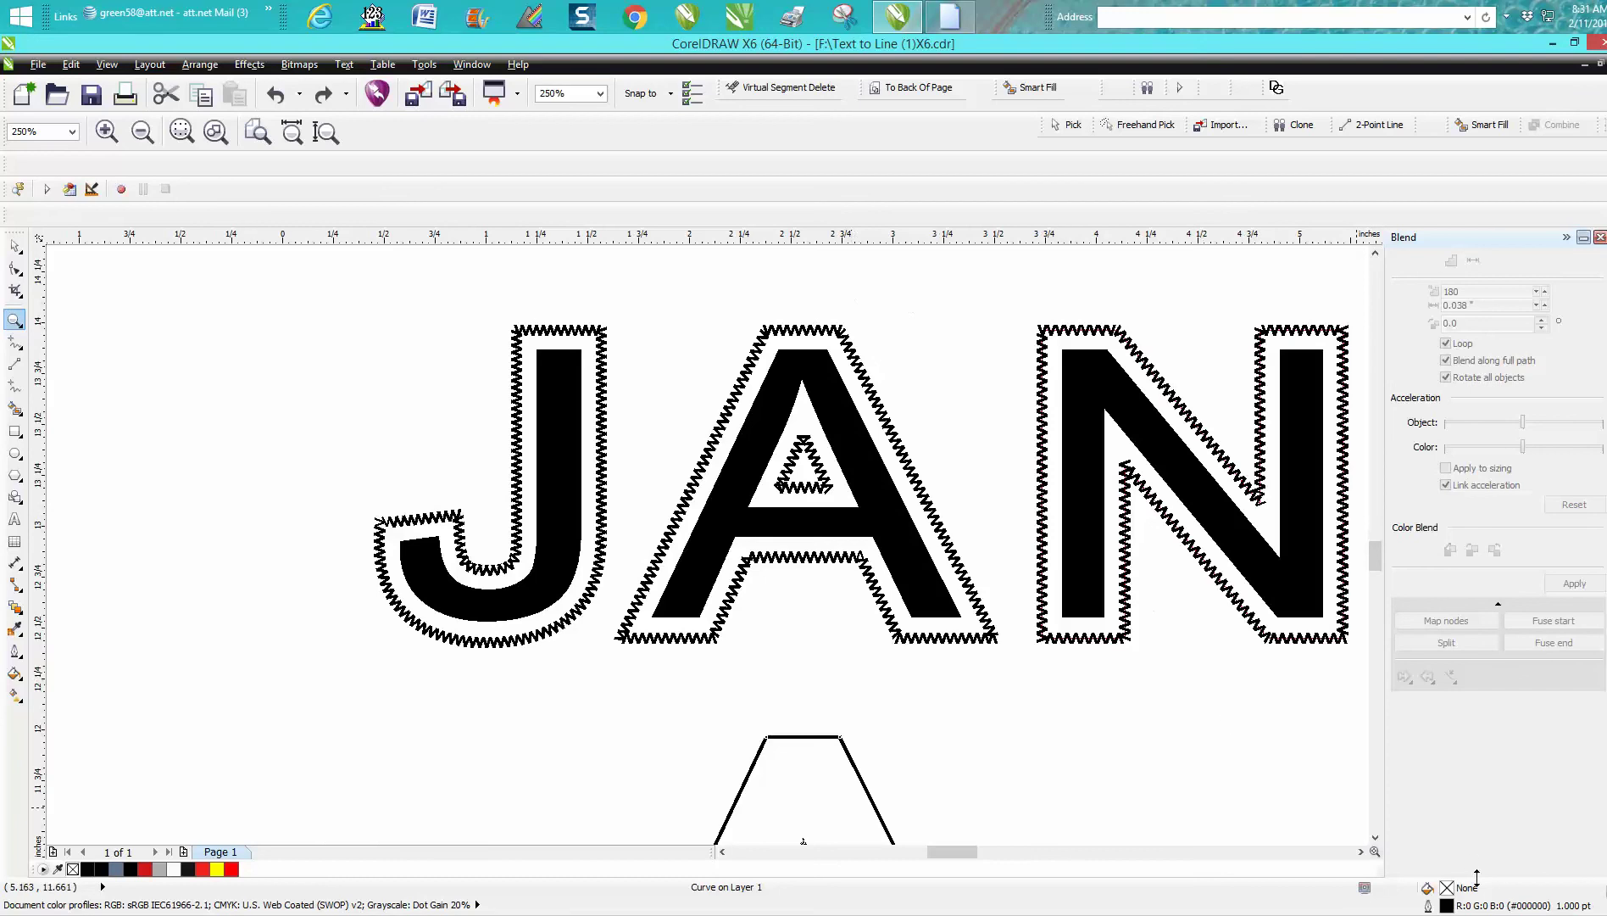
pyautogui.doubleClick(1448, 905)
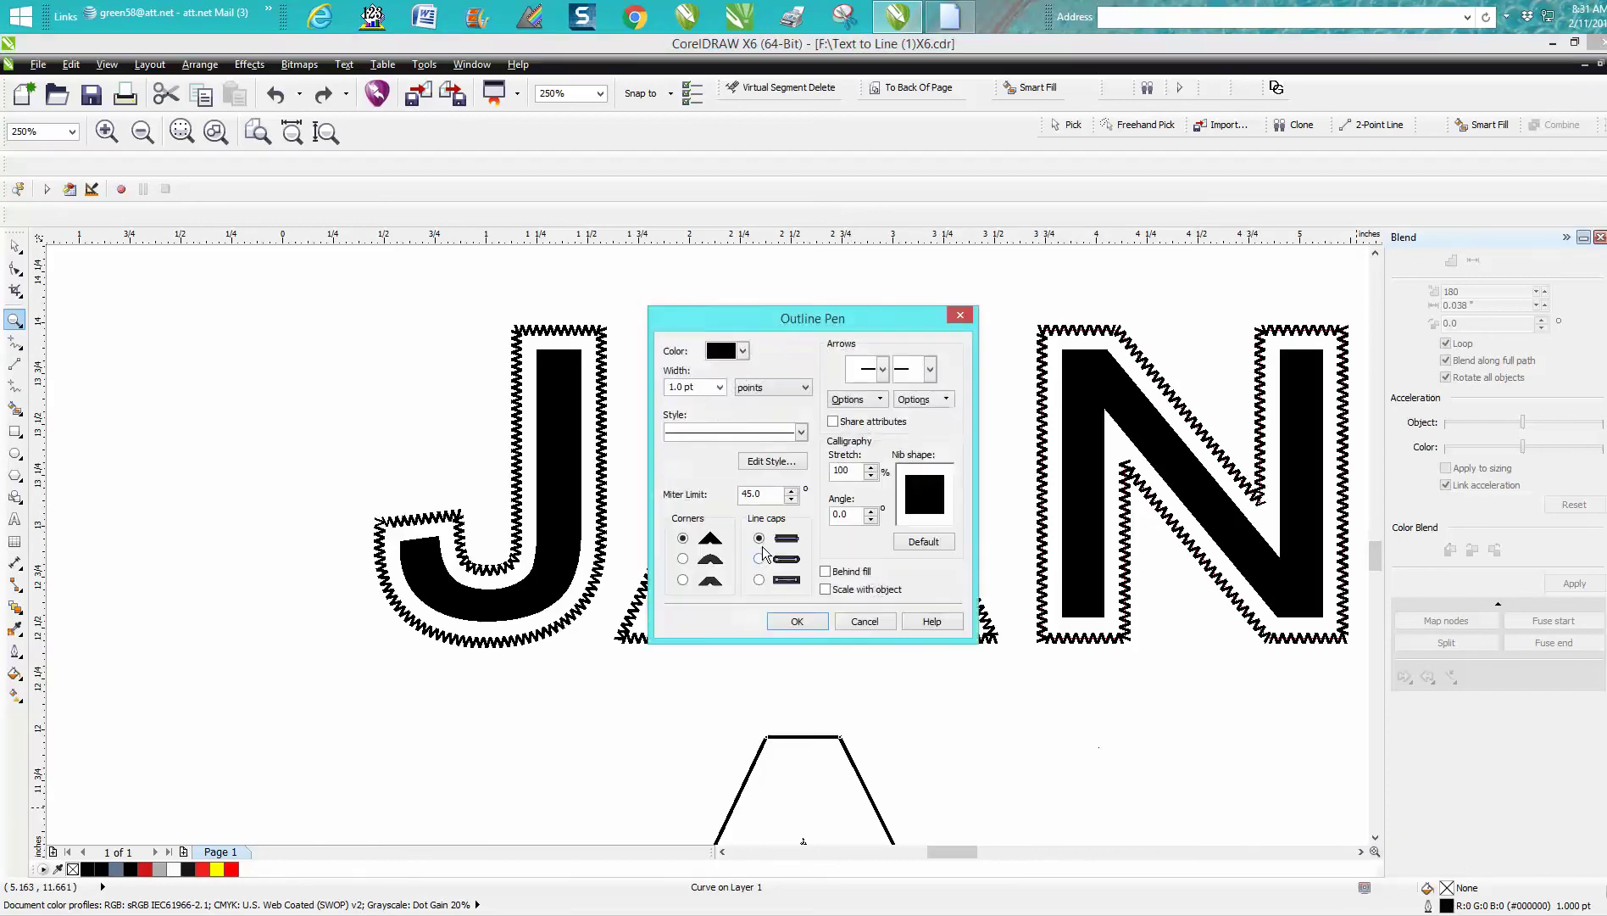
pyautogui.click(719, 386)
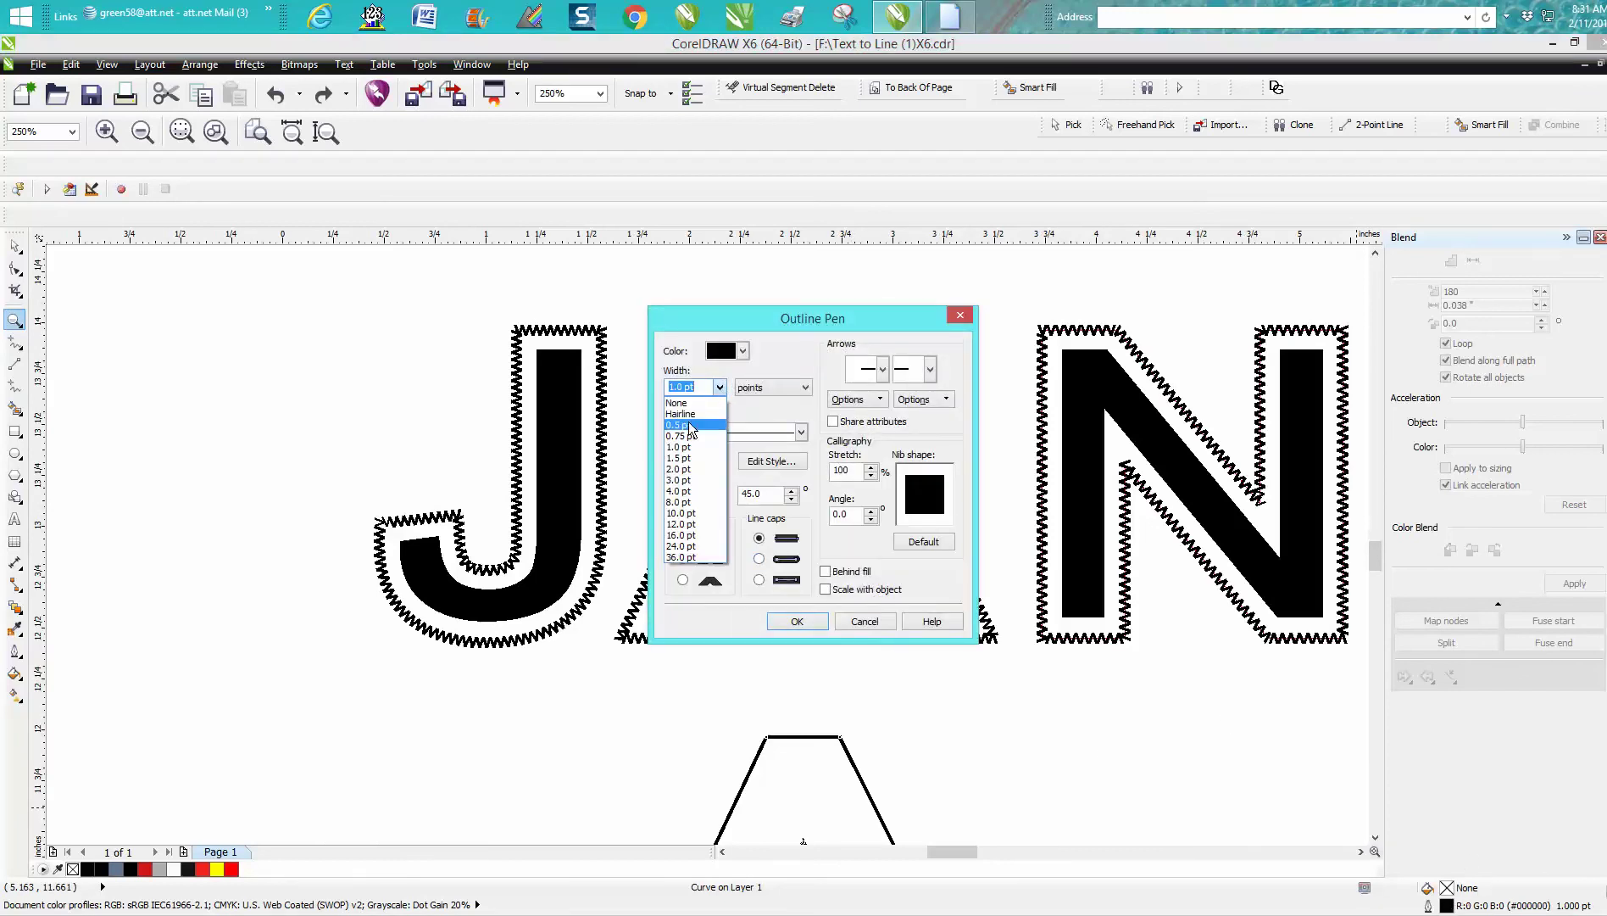
pyautogui.click(691, 425)
pyautogui.click(797, 621)
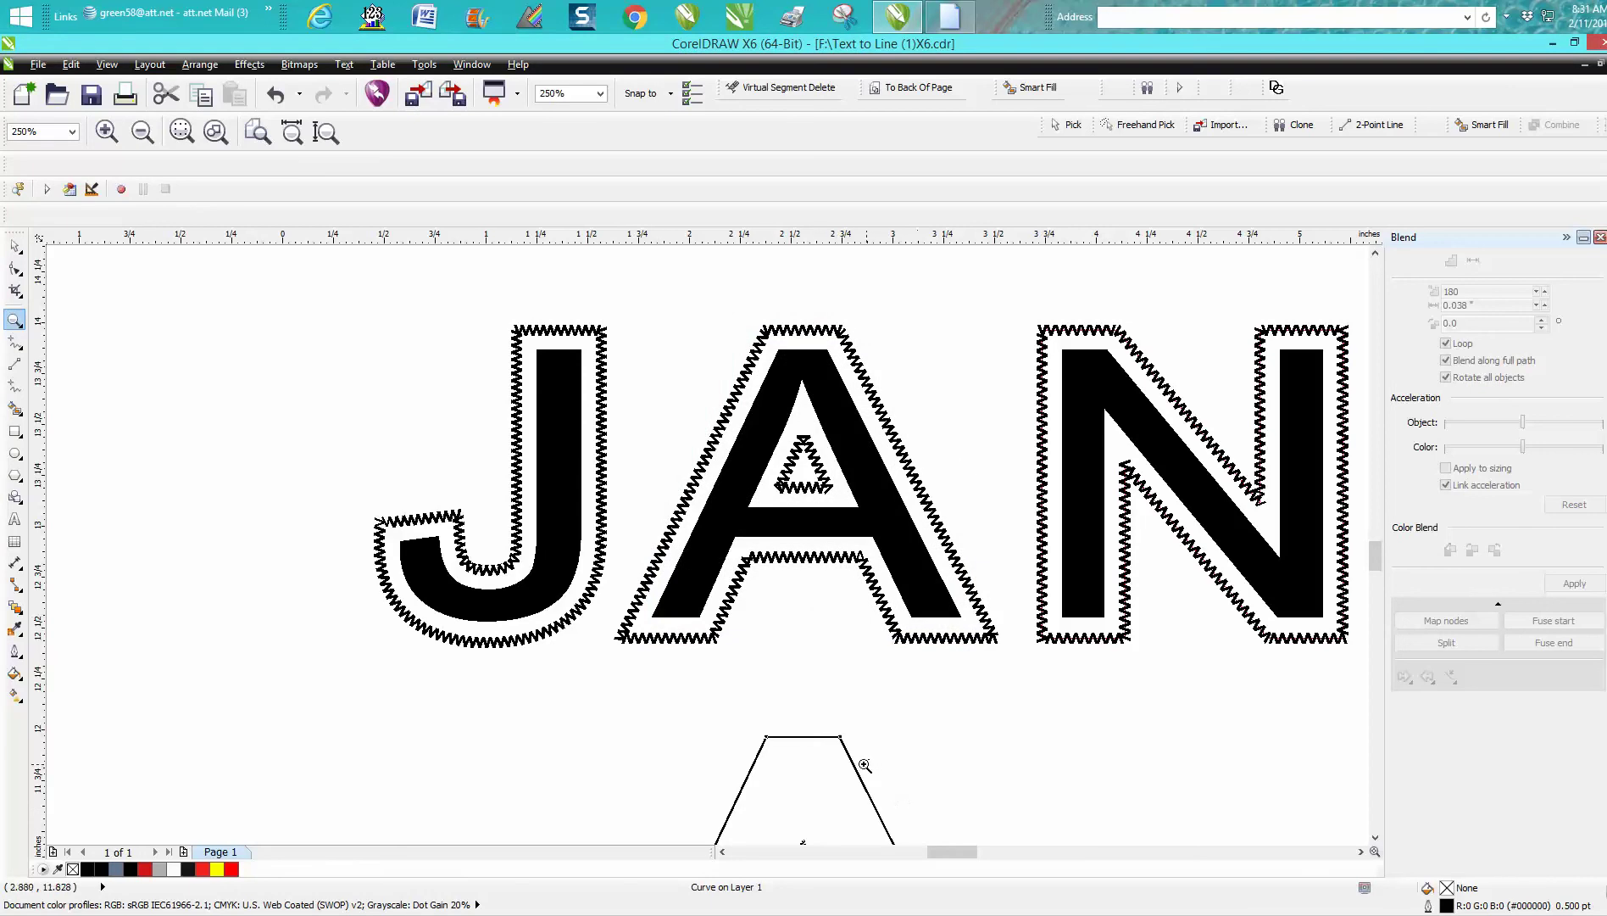
pyautogui.click(16, 251)
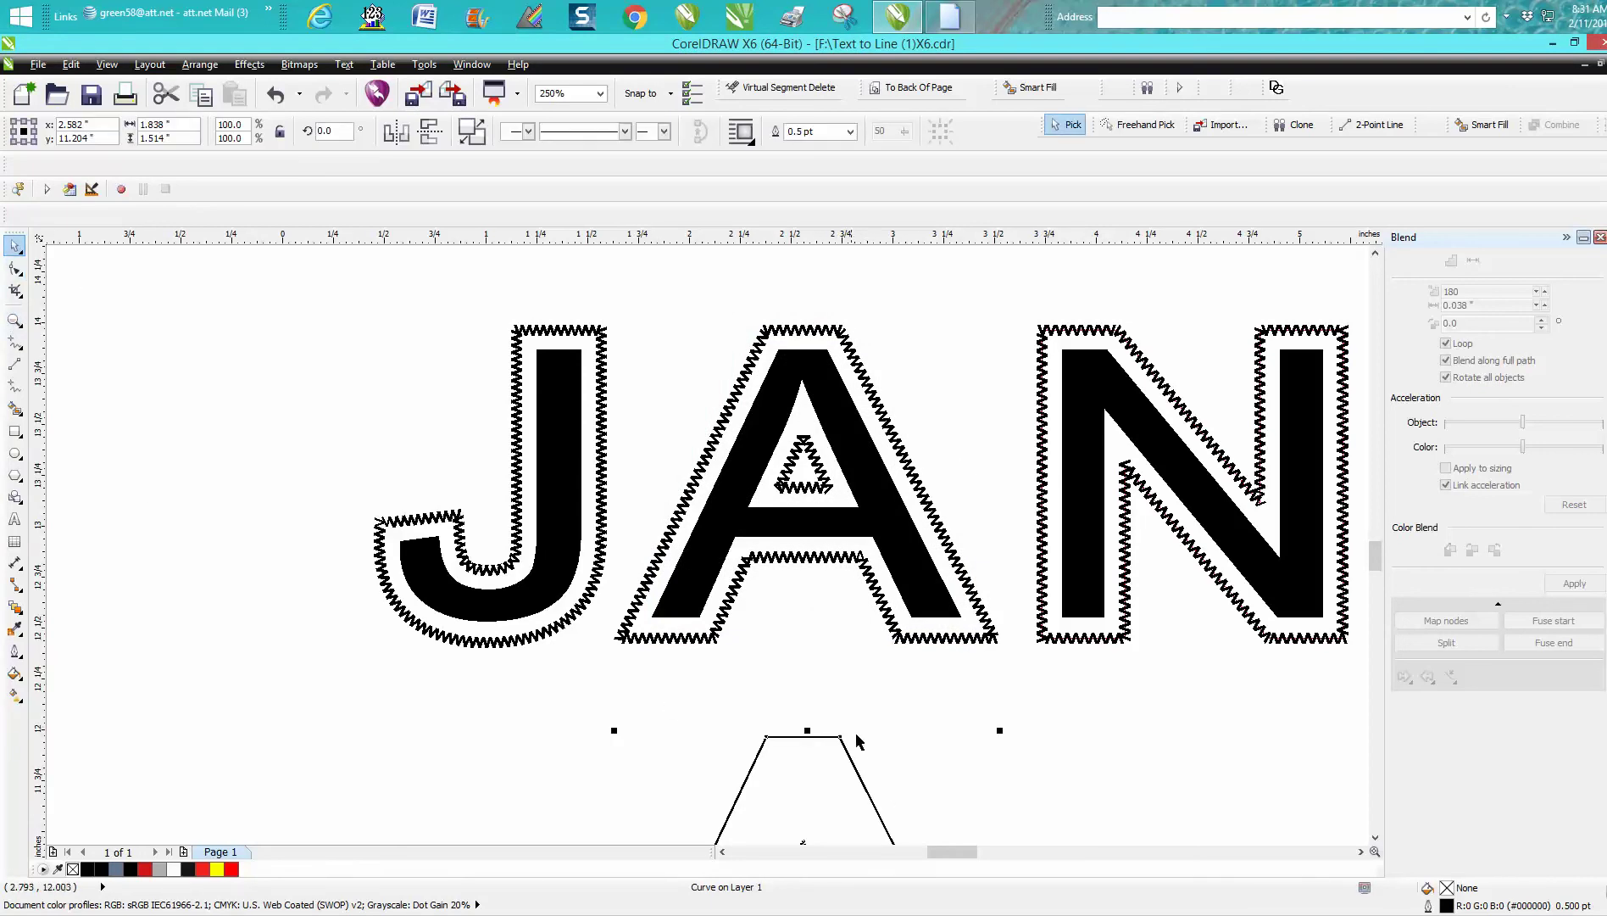
pyautogui.hotkey('ctrl', 'z')
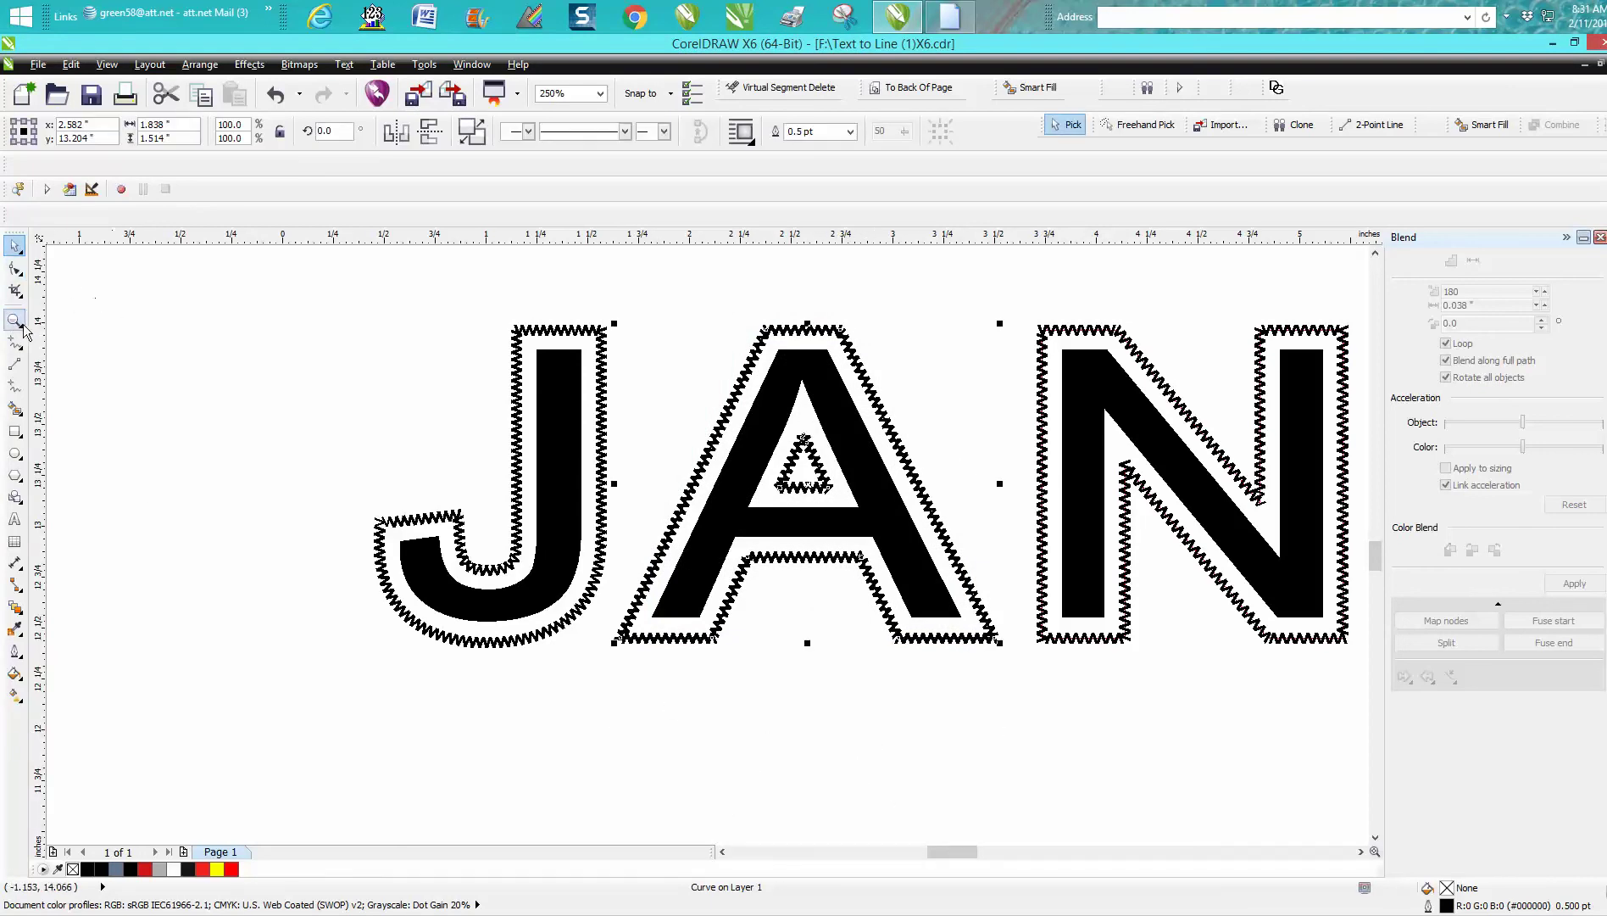
# Step: Zoom in on the top of the A, then back out to show J, A and N
pyautogui.click(14, 319)
pyautogui.moveTo(718, 303); pyautogui.dragTo(922, 346)
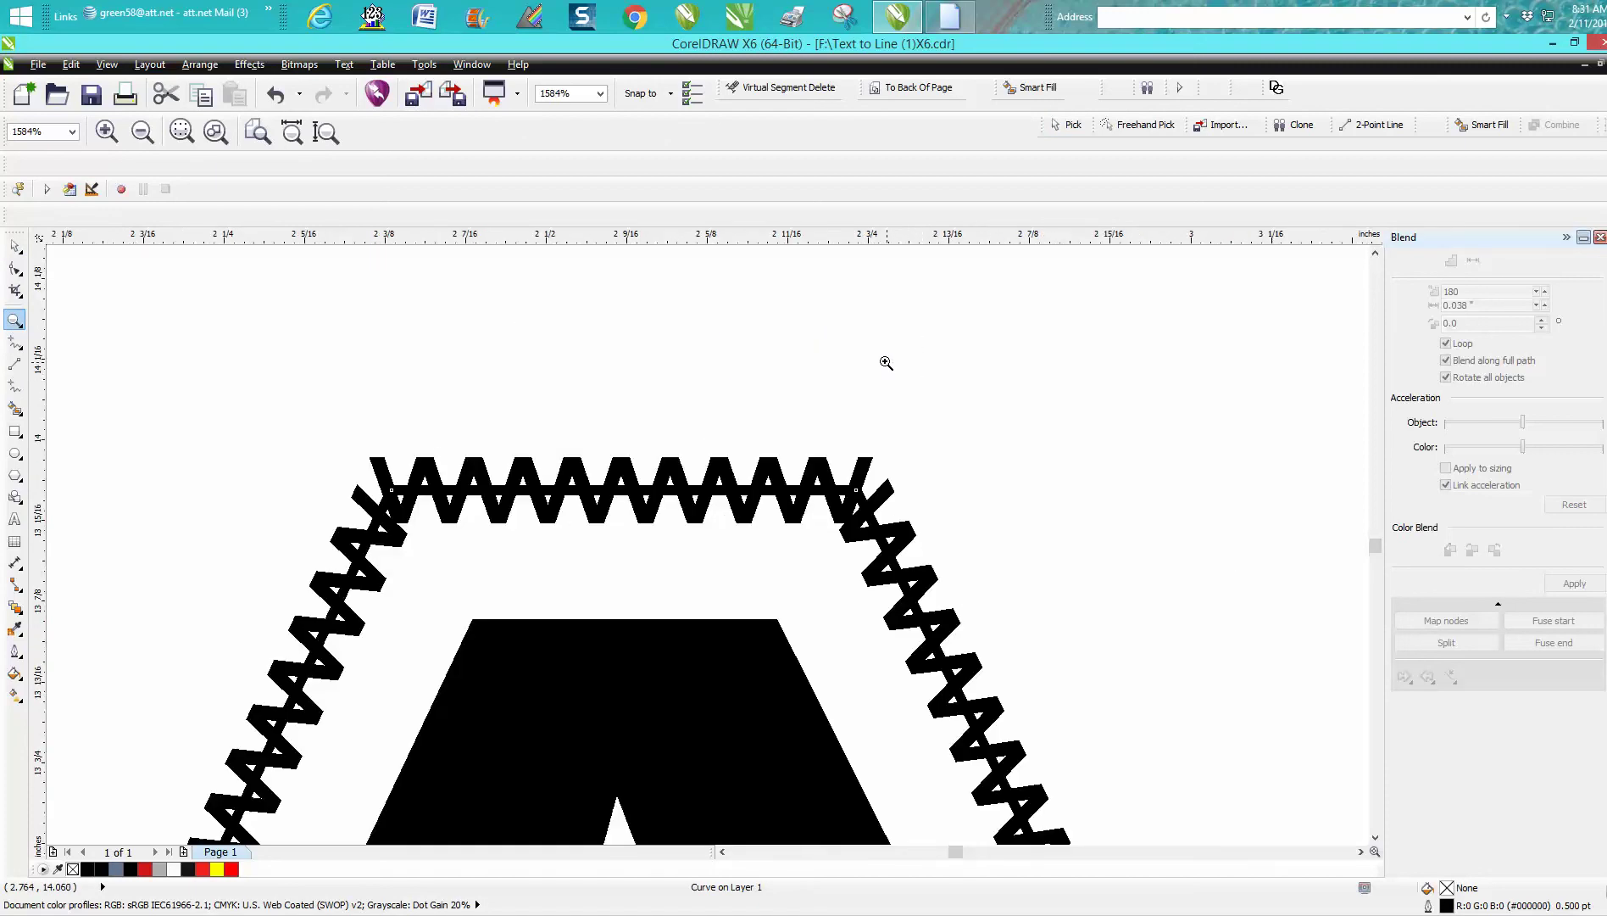
pyautogui.rightClick(886, 362)
pyautogui.rightClick(882, 363)
pyautogui.rightClick(881, 363)
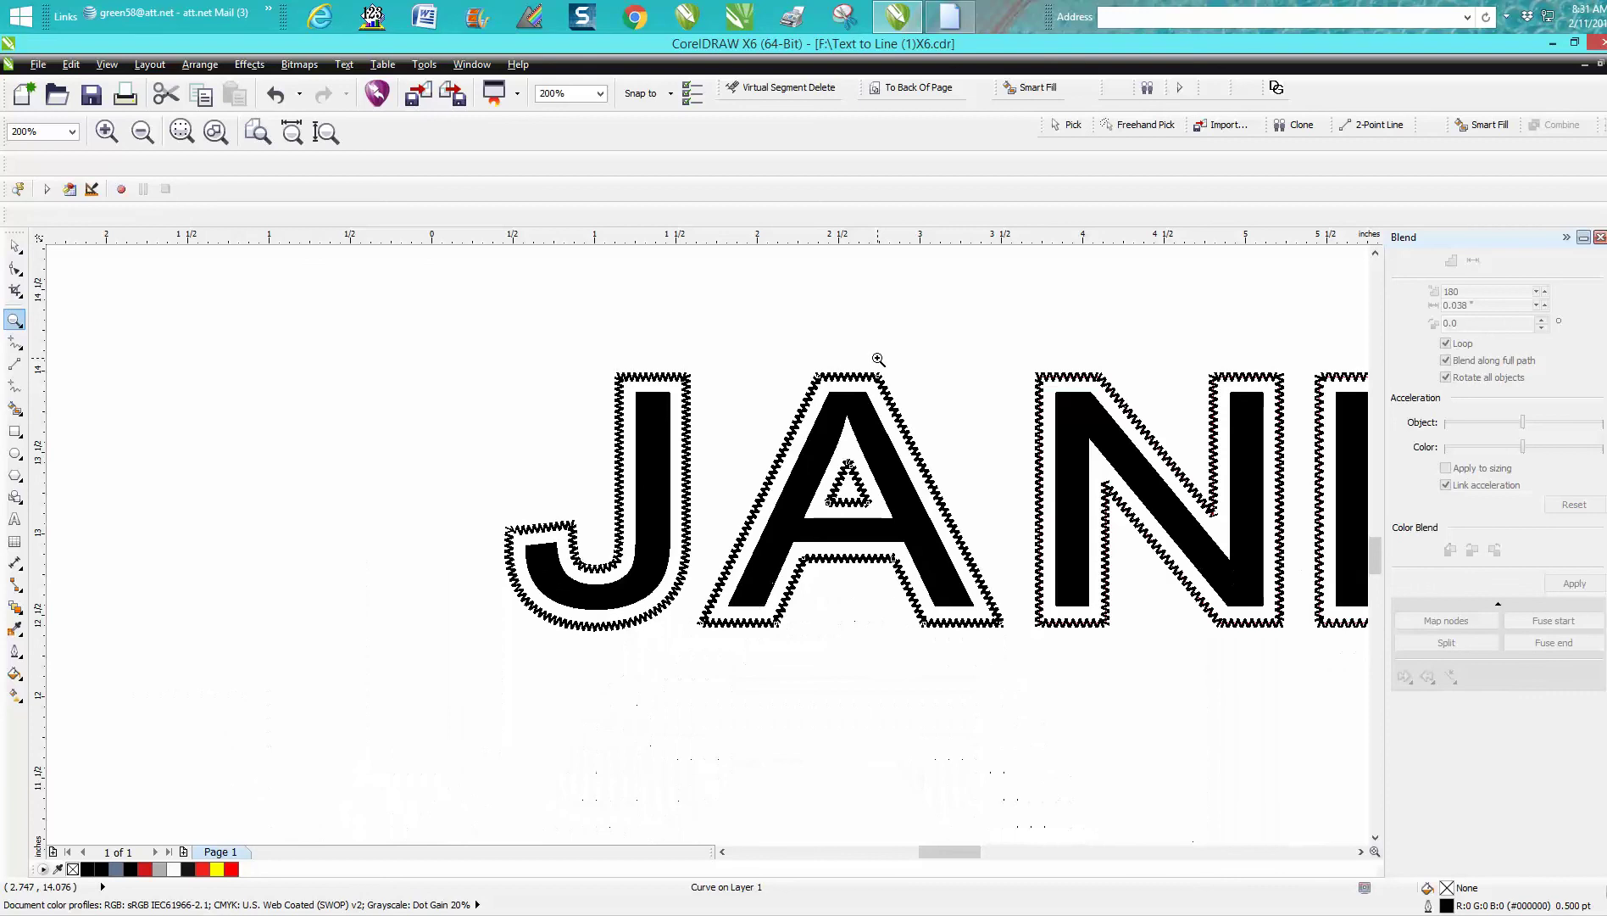
# Step: Close the Blend docker and zoom to frame the whole word JANE
pyautogui.click(1600, 237)
pyautogui.rightClick(776, 397)
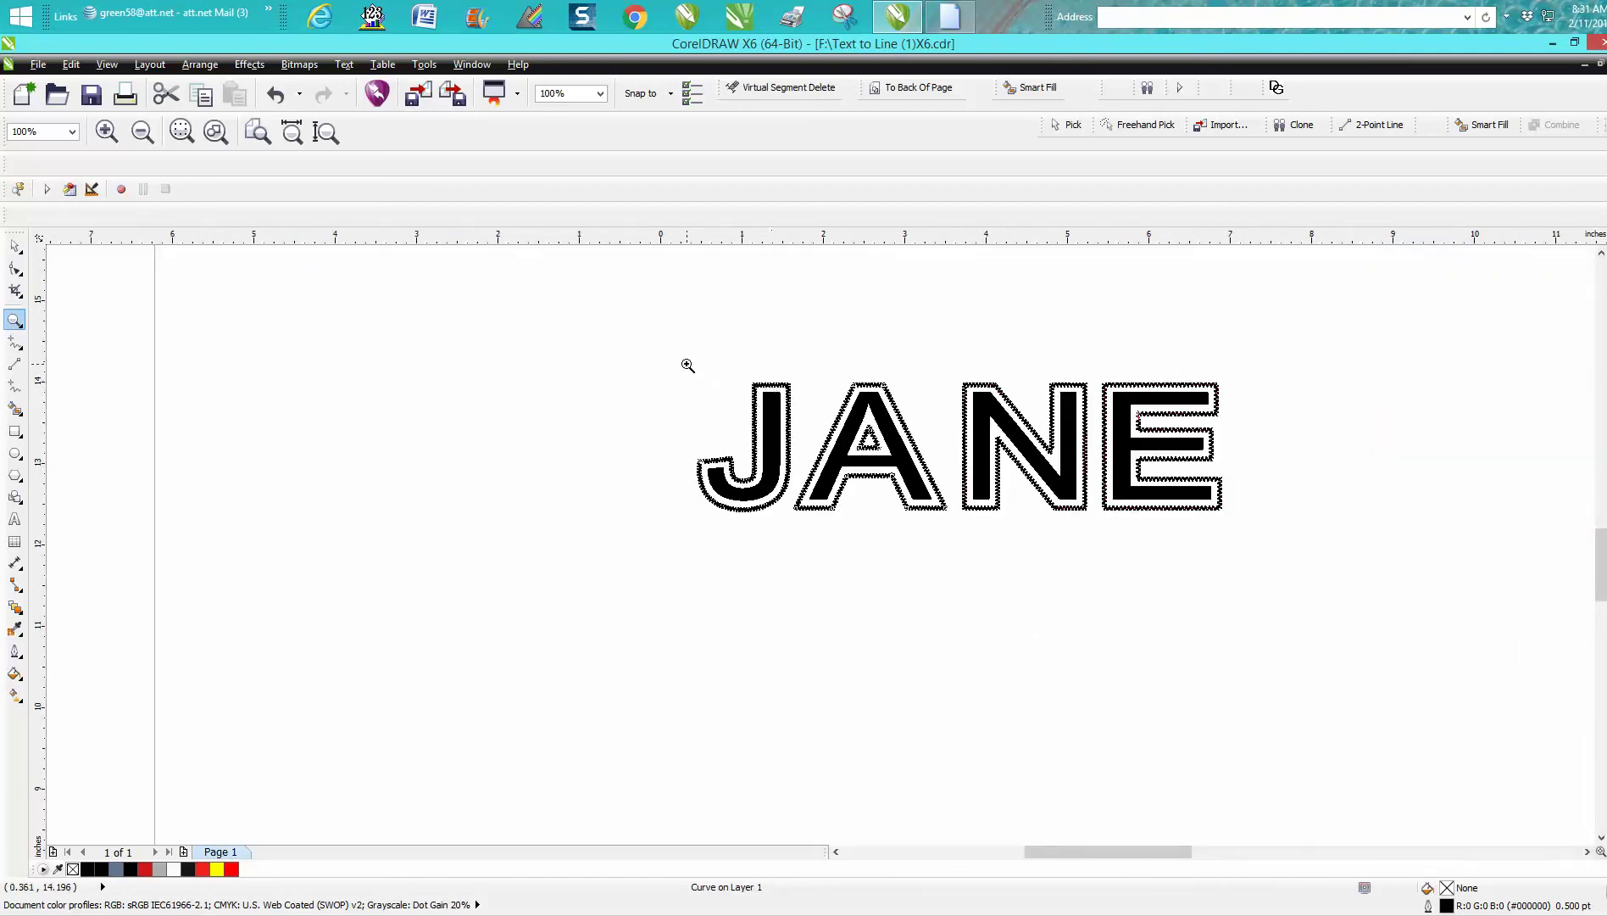
pyautogui.moveTo(688, 365); pyautogui.dragTo(1266, 529)
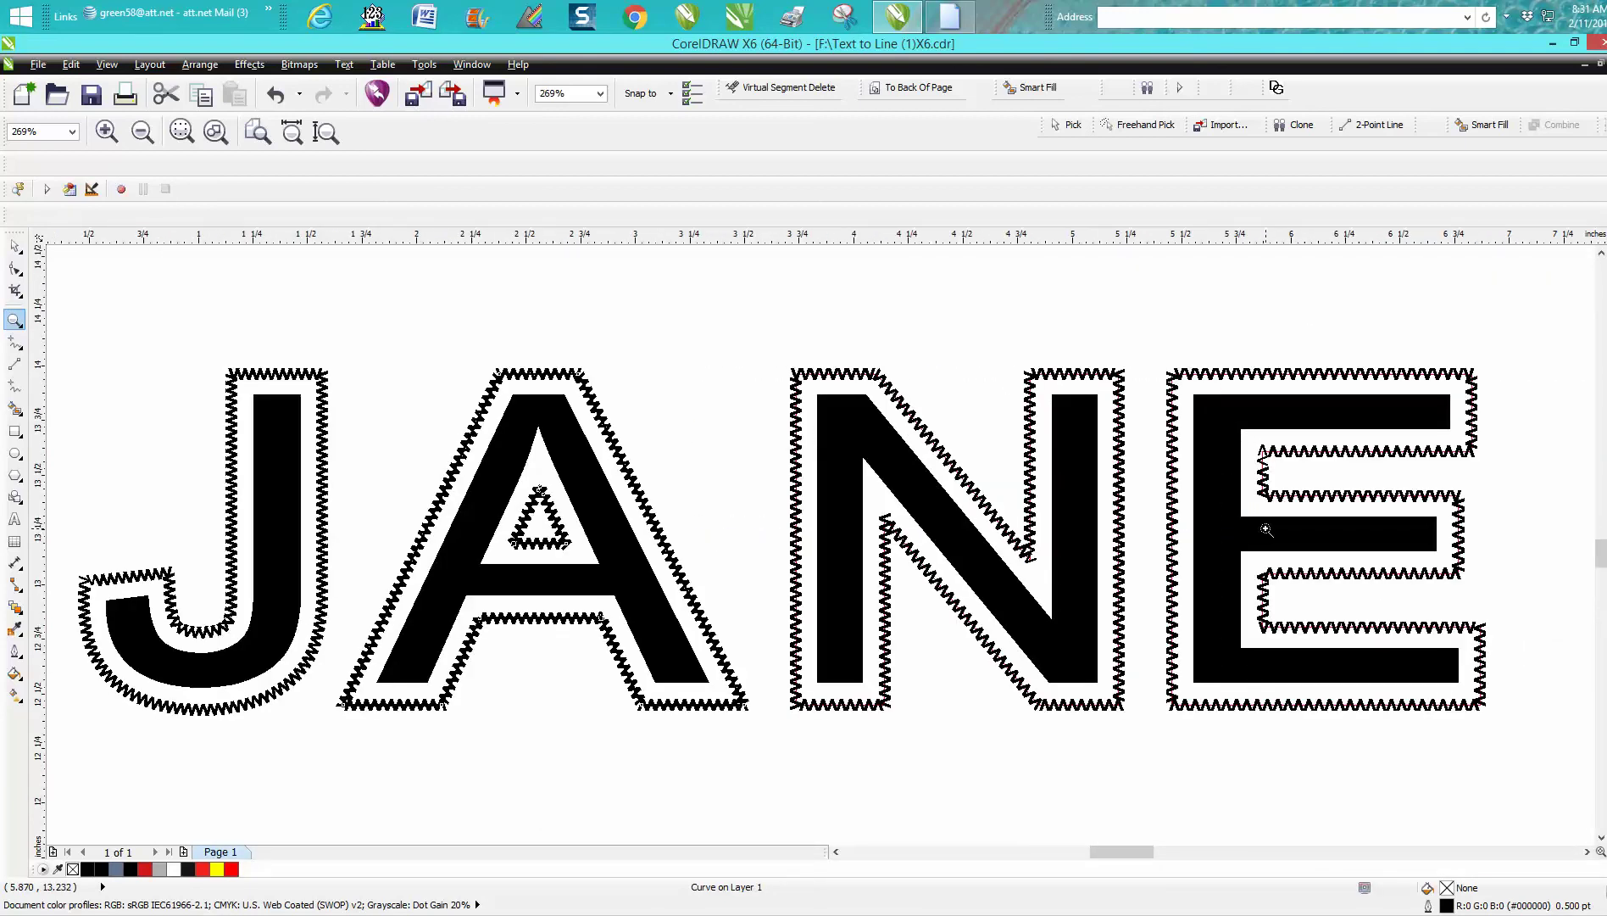